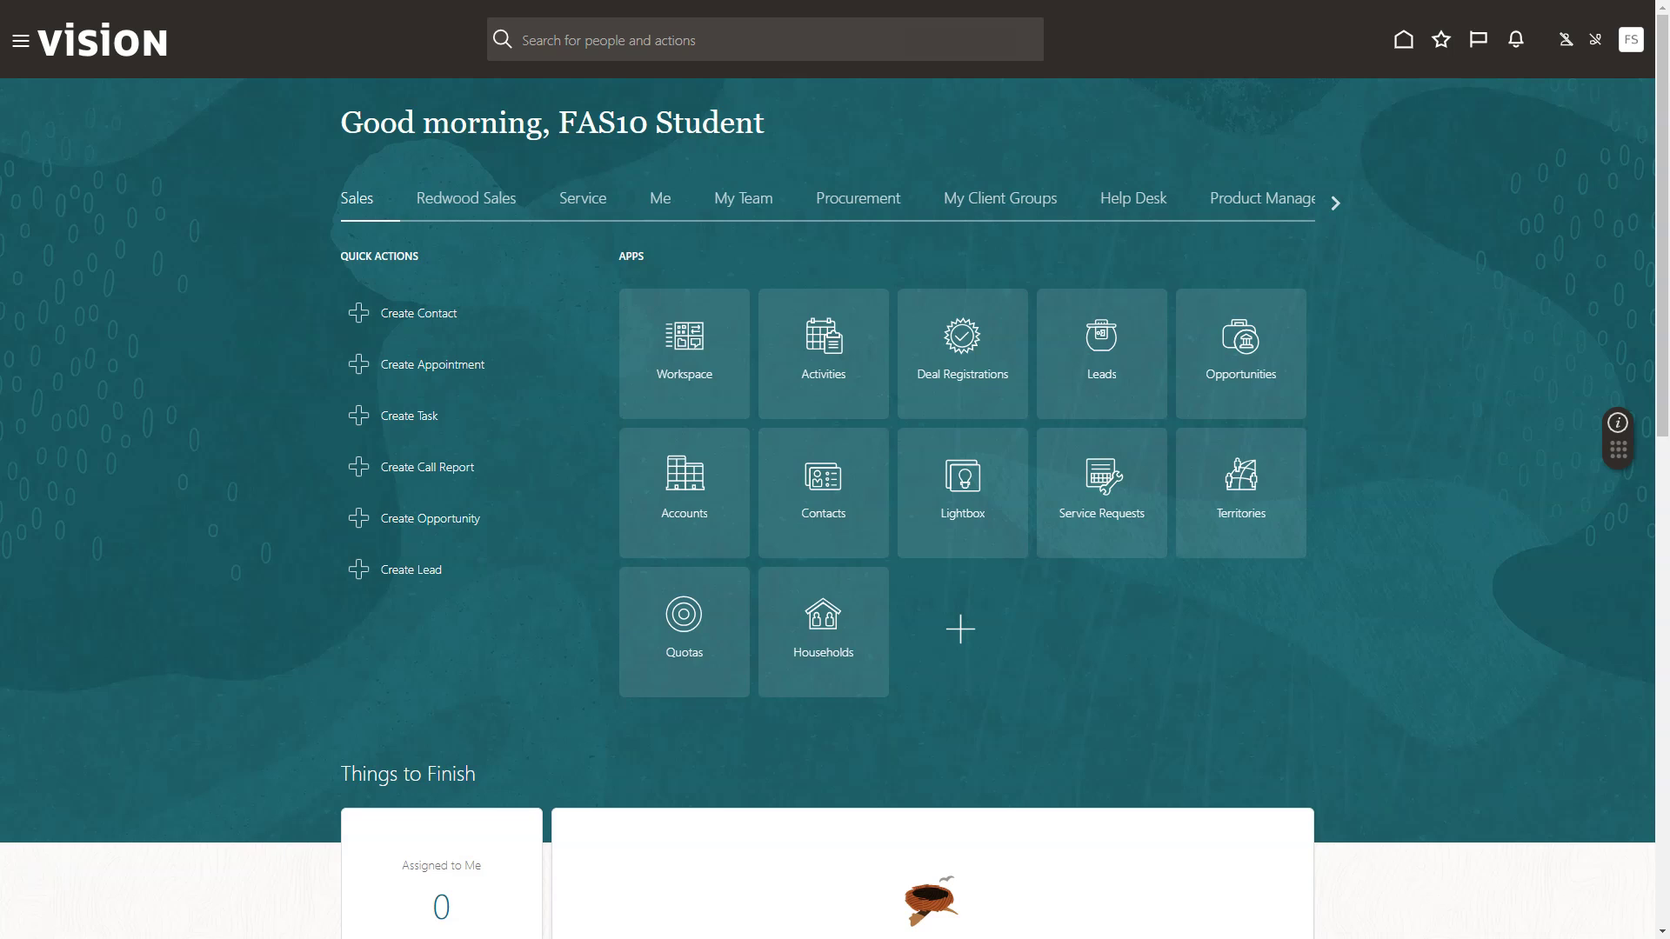
Find and open the student user account in the Security Console's Users list.
click(20, 46)
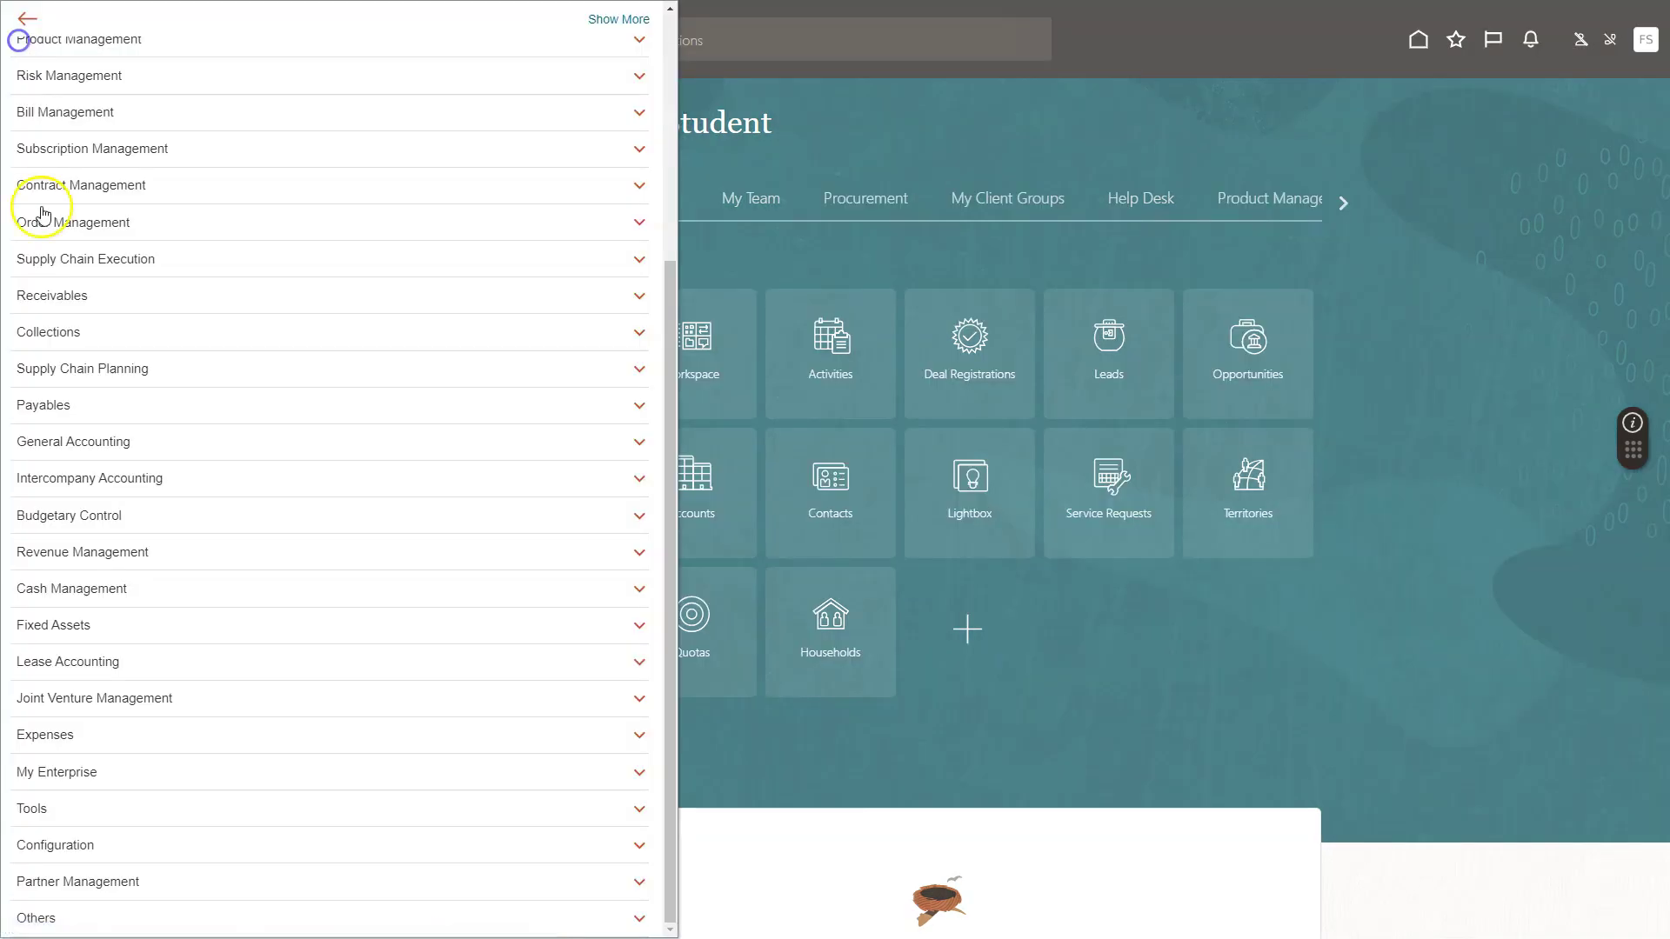
click(117, 809)
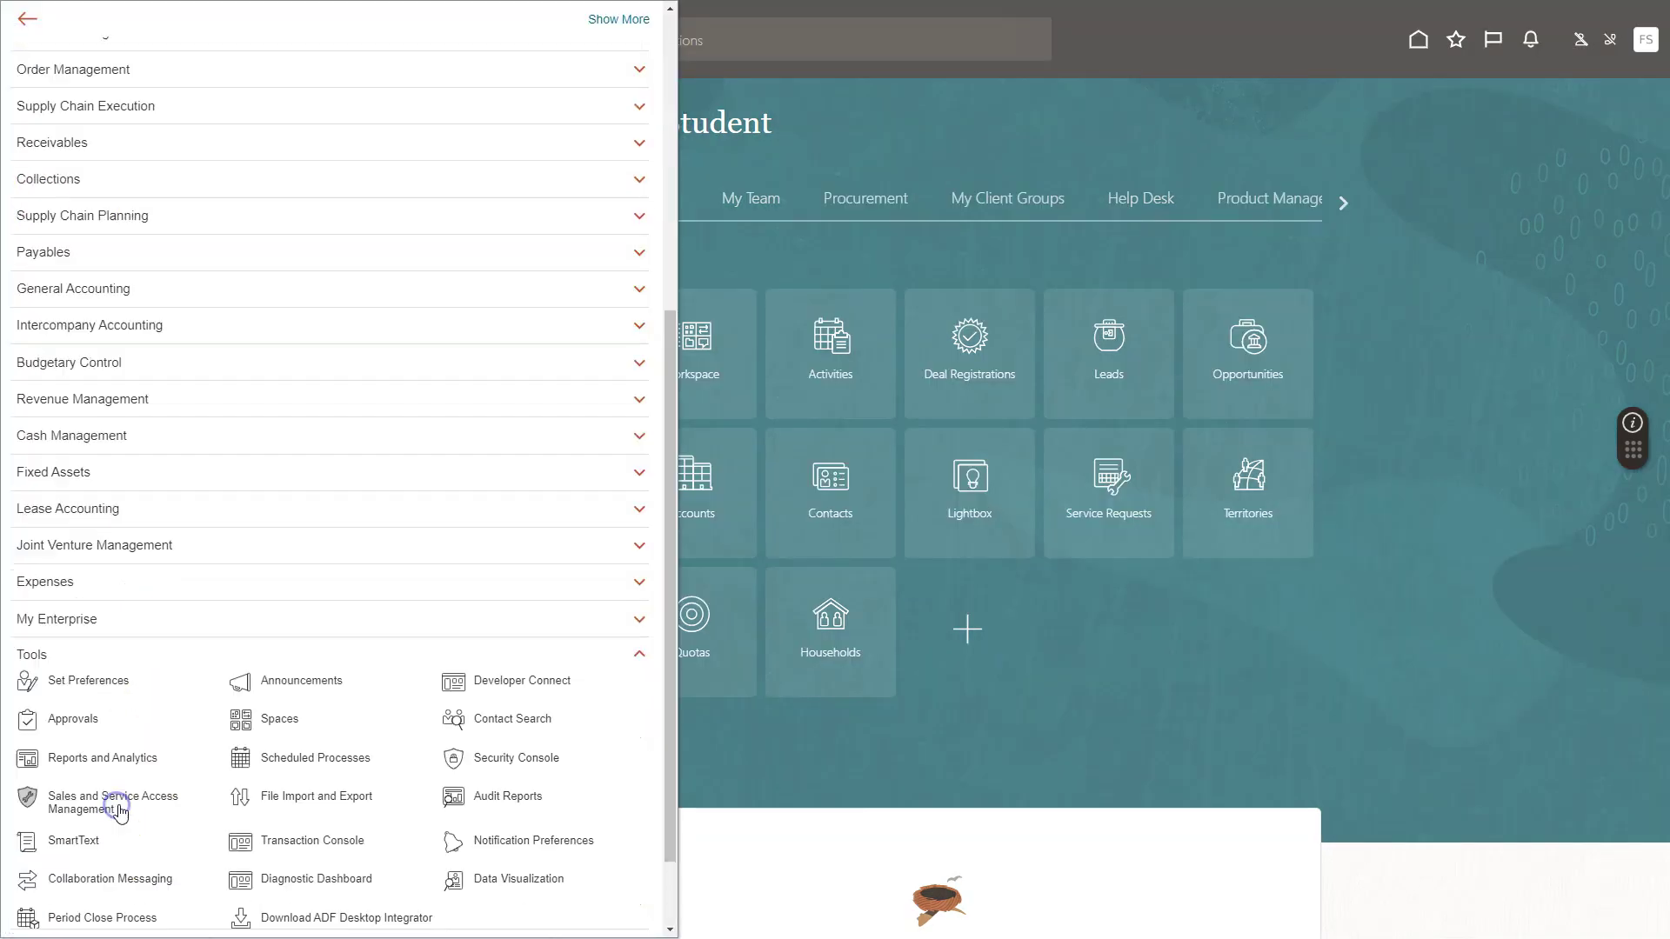
click(530, 769)
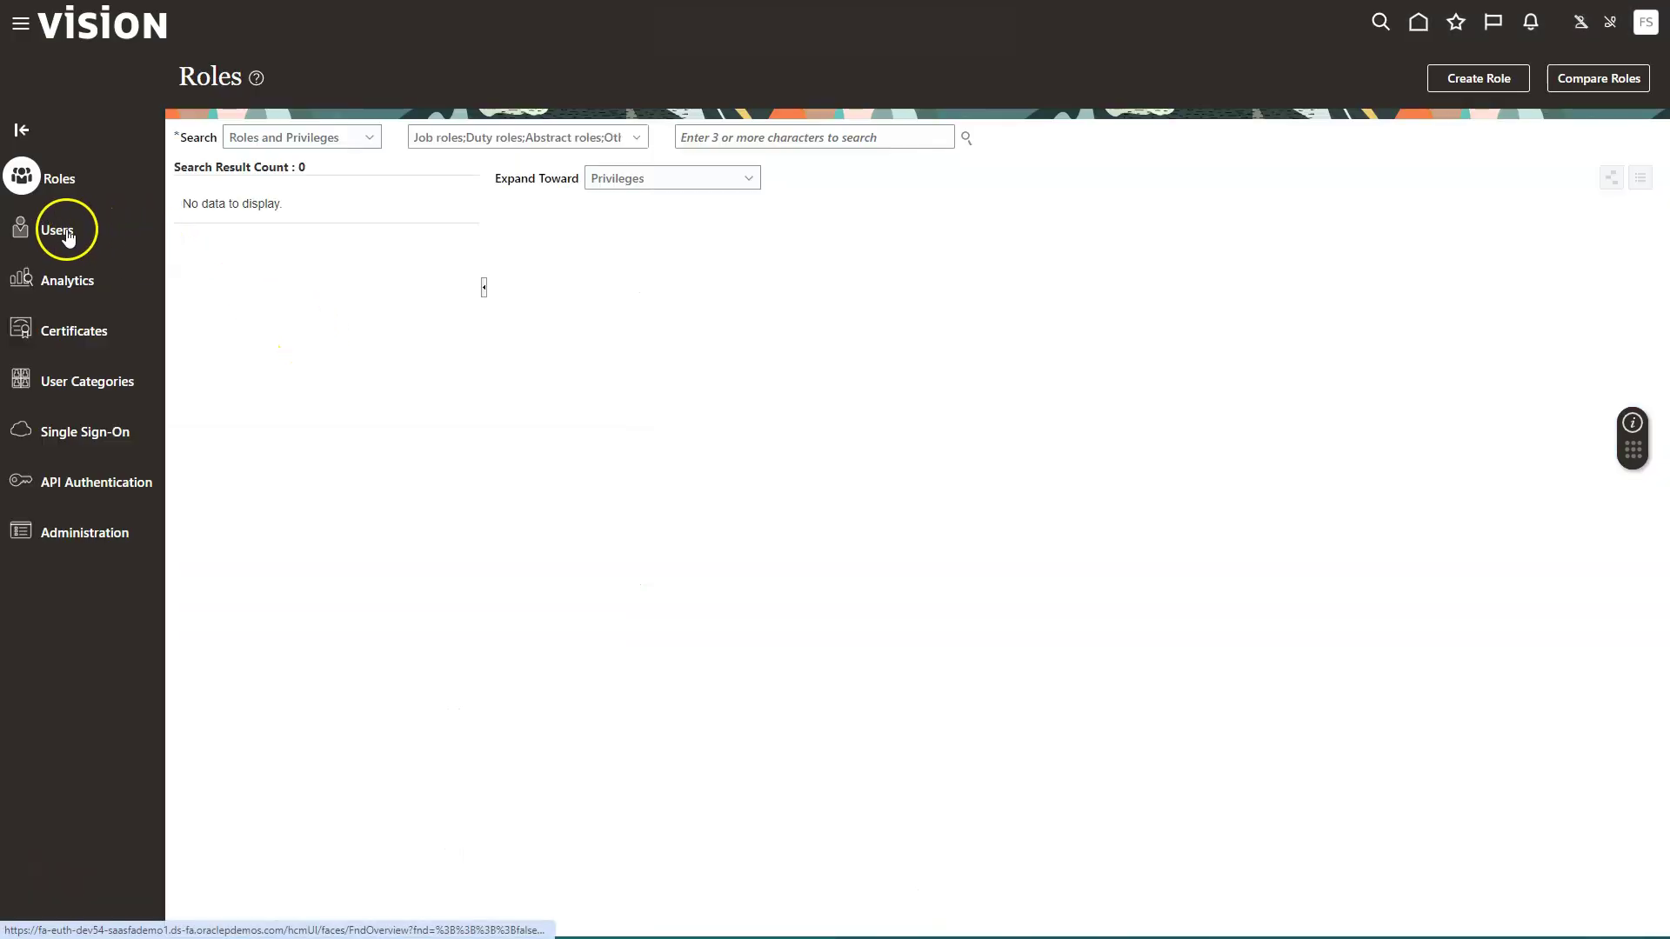
click(68, 235)
click(638, 131)
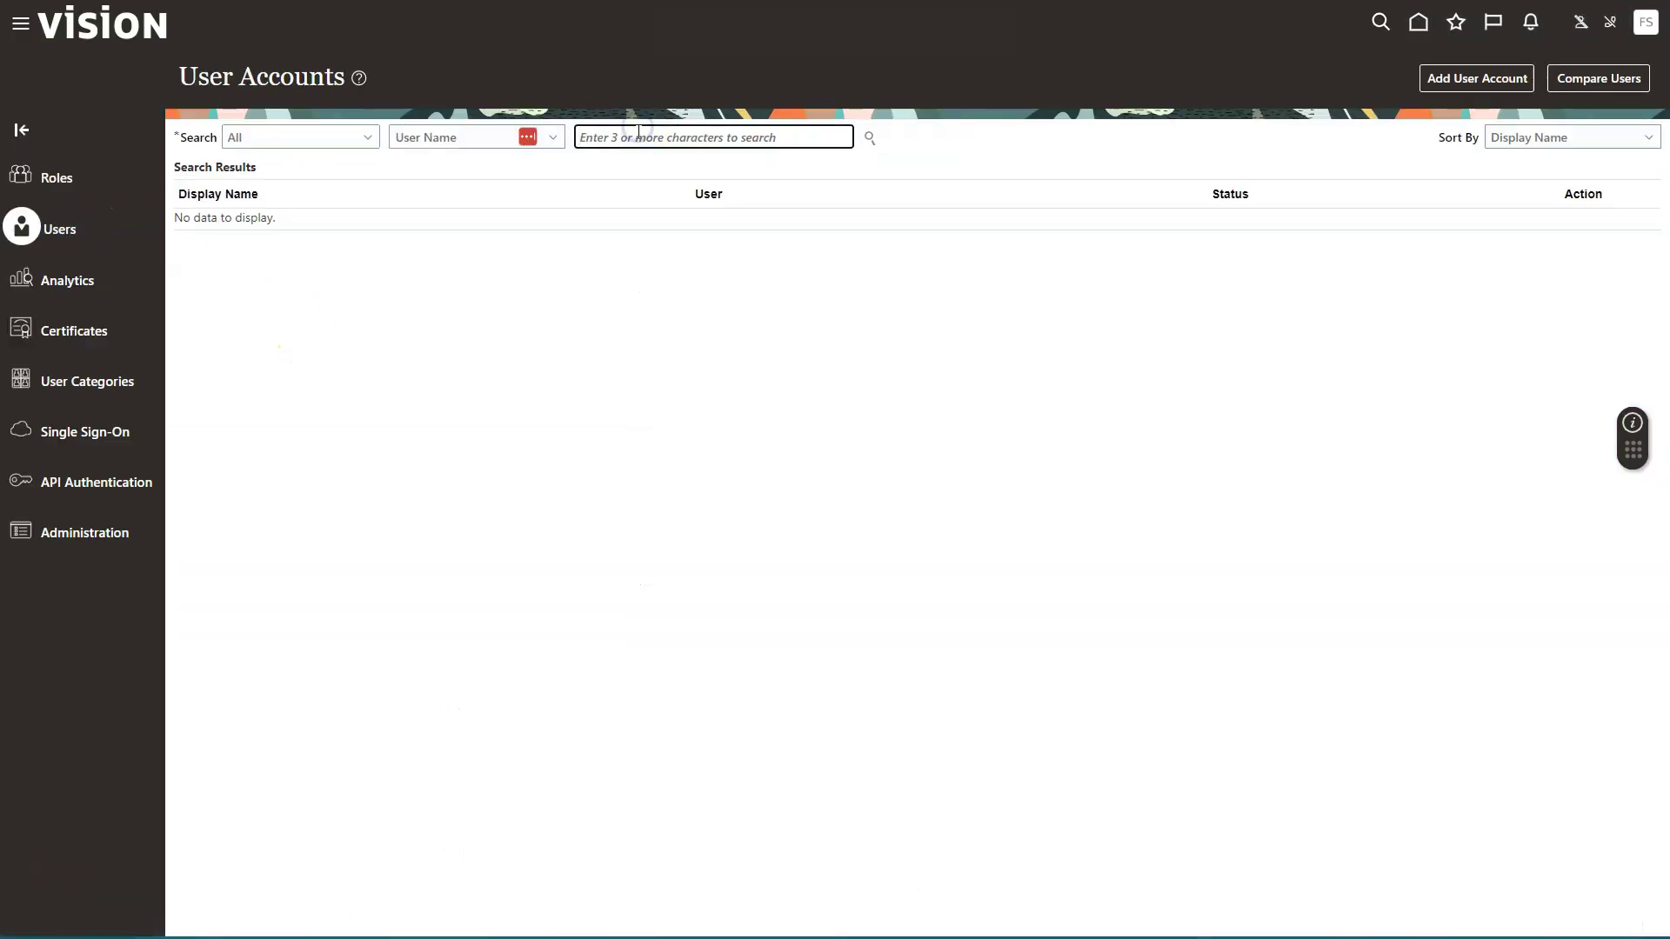
text(fas10.student)
key(Return)
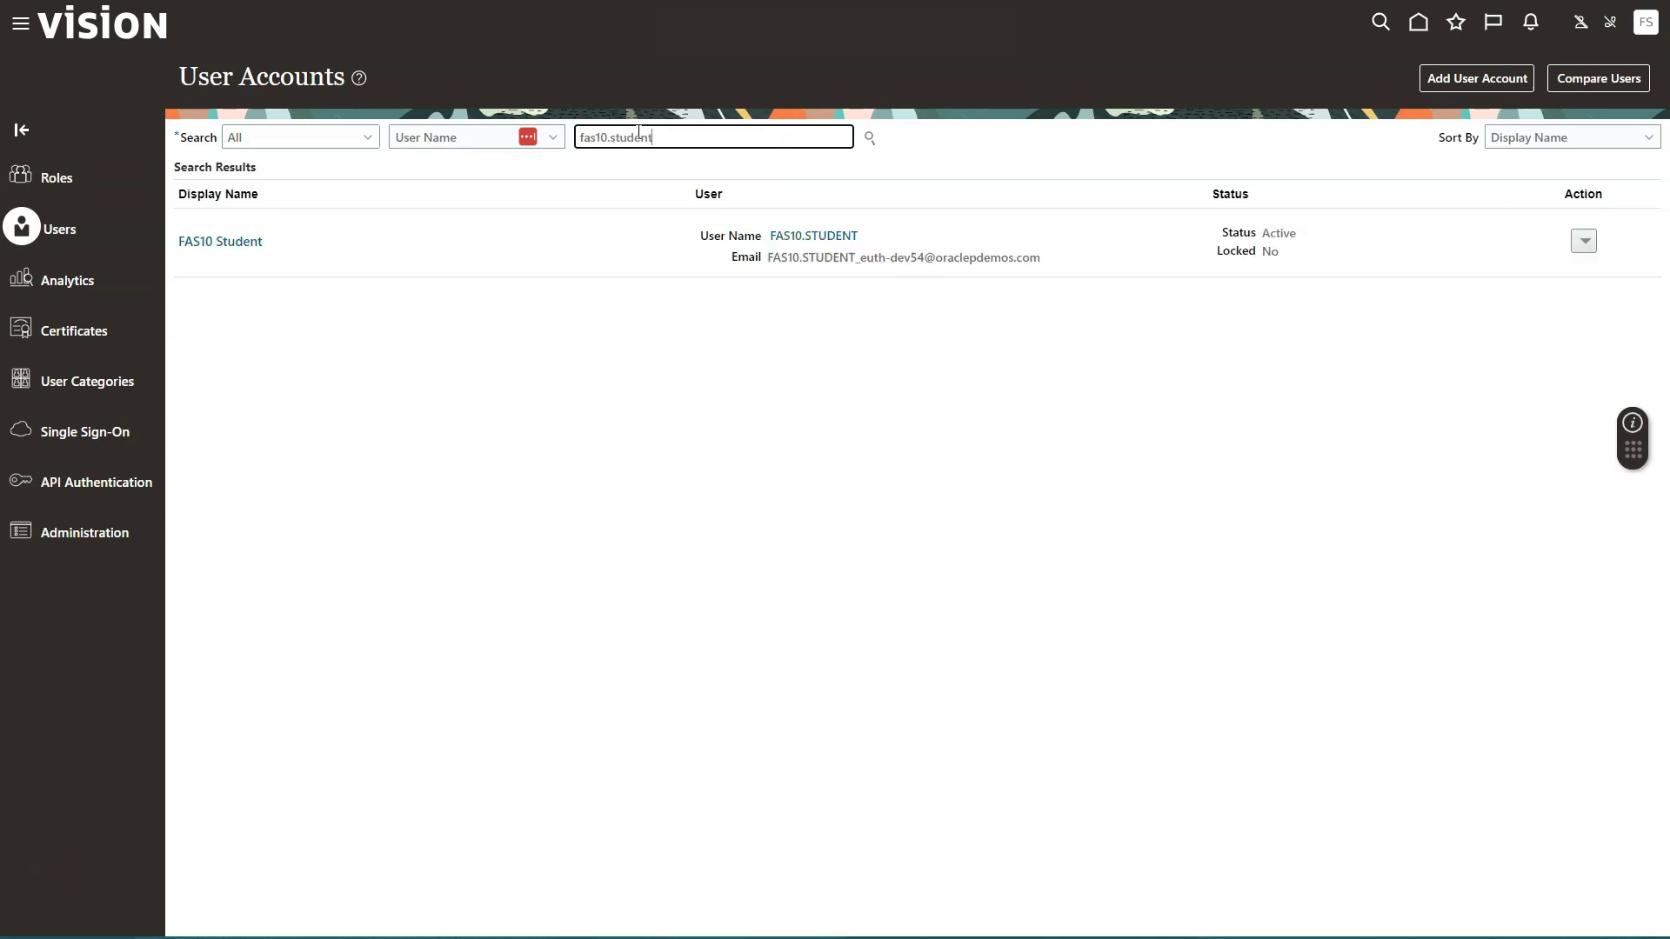
click(224, 242)
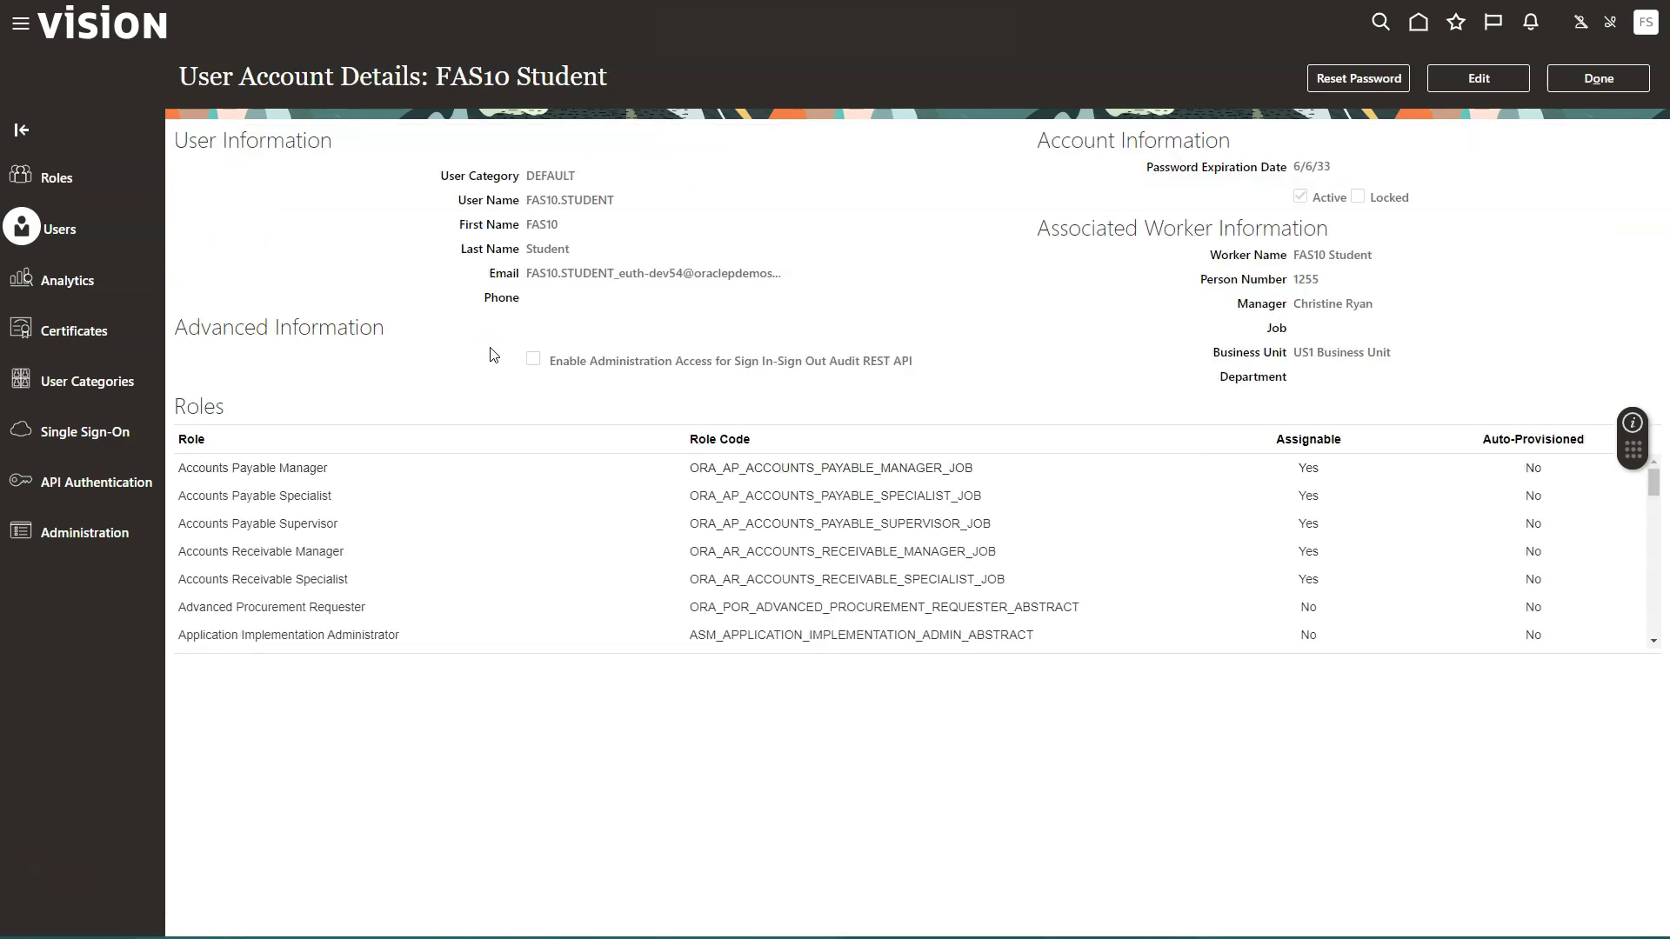
Add the Application Implementation Consultant and IT Security Manager roles to the user and save.
click(1470, 80)
click(735, 297)
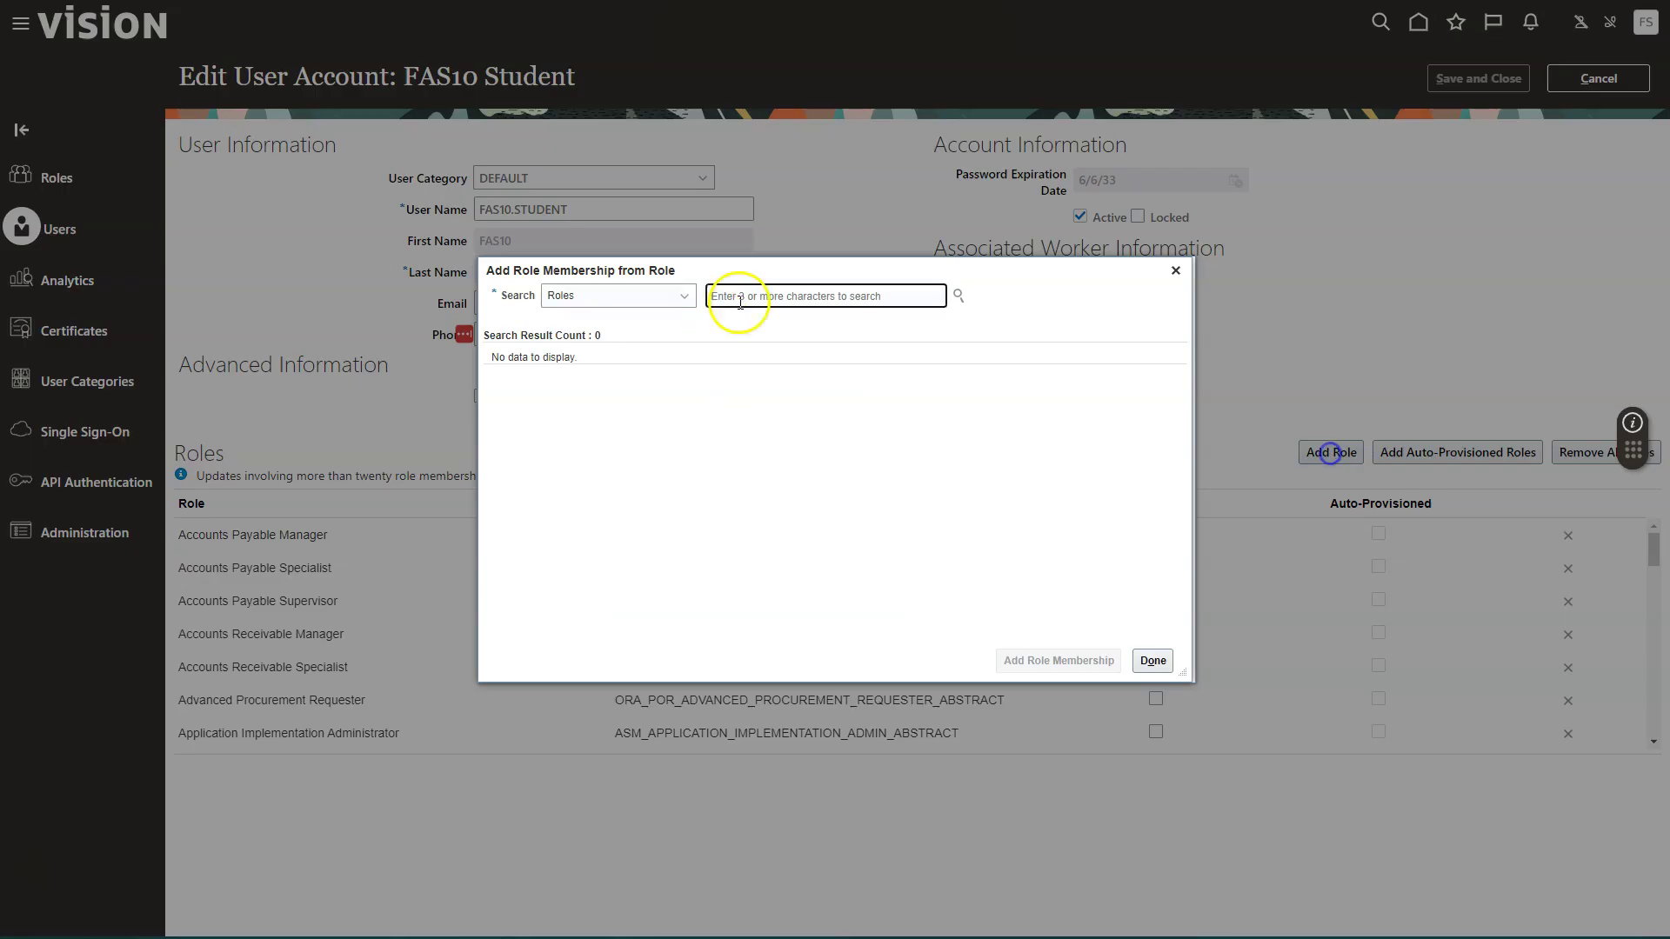
text(Application Implementation)
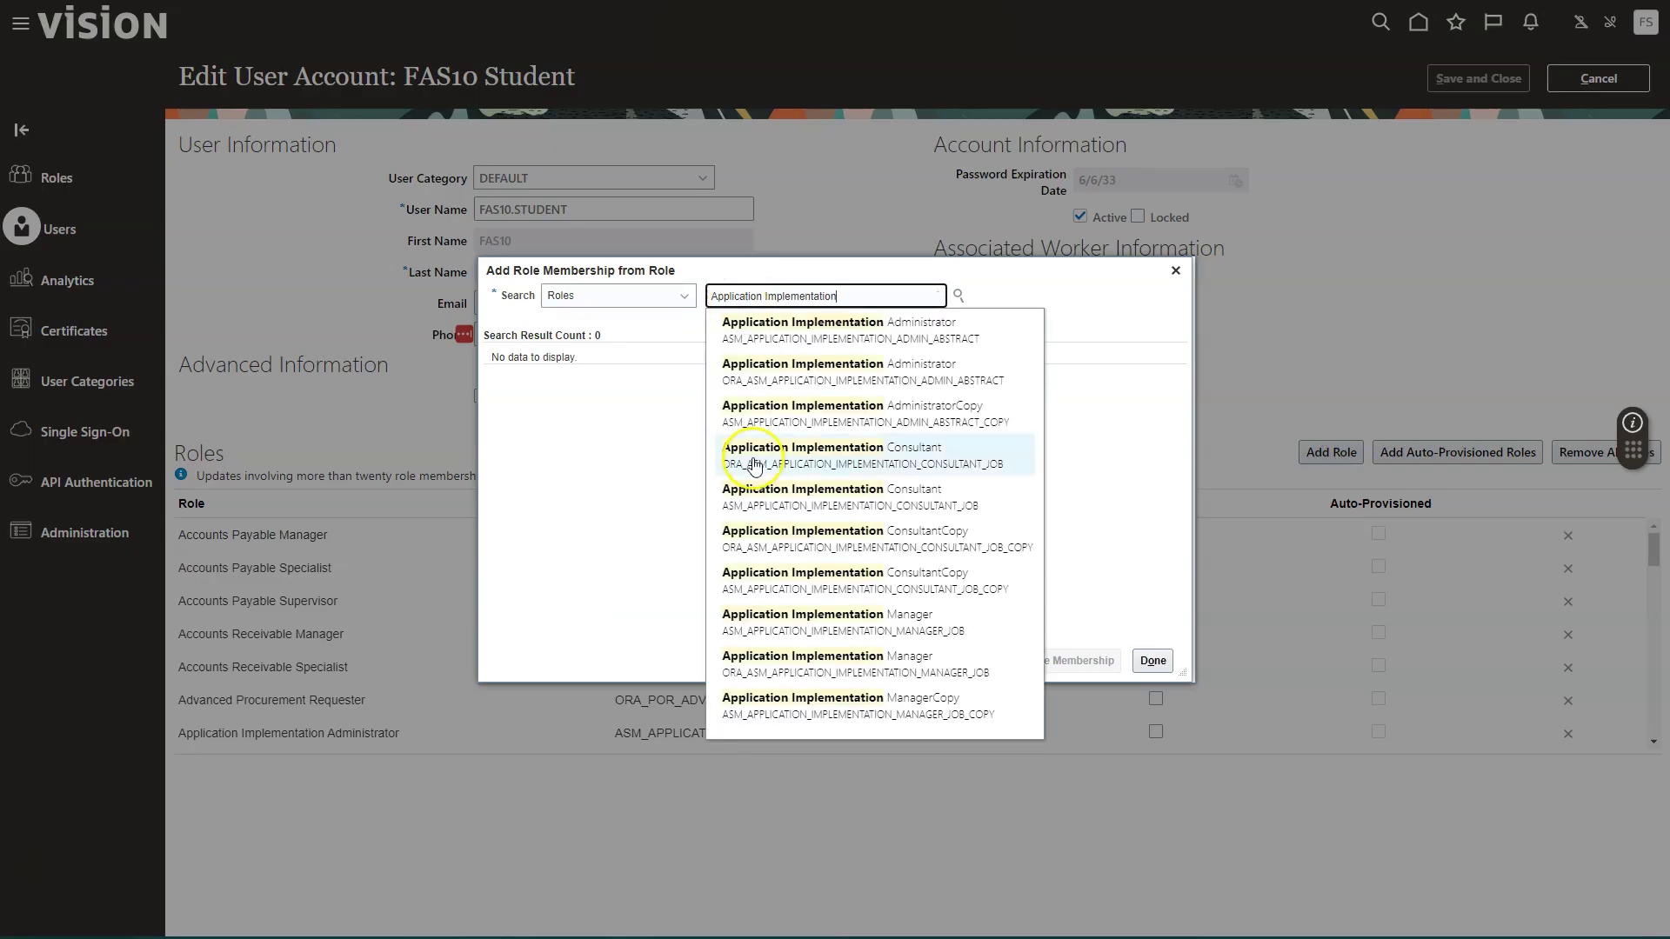
click(754, 466)
drag(712, 296, 939, 296)
text(IT Security Manager)
key(Return)
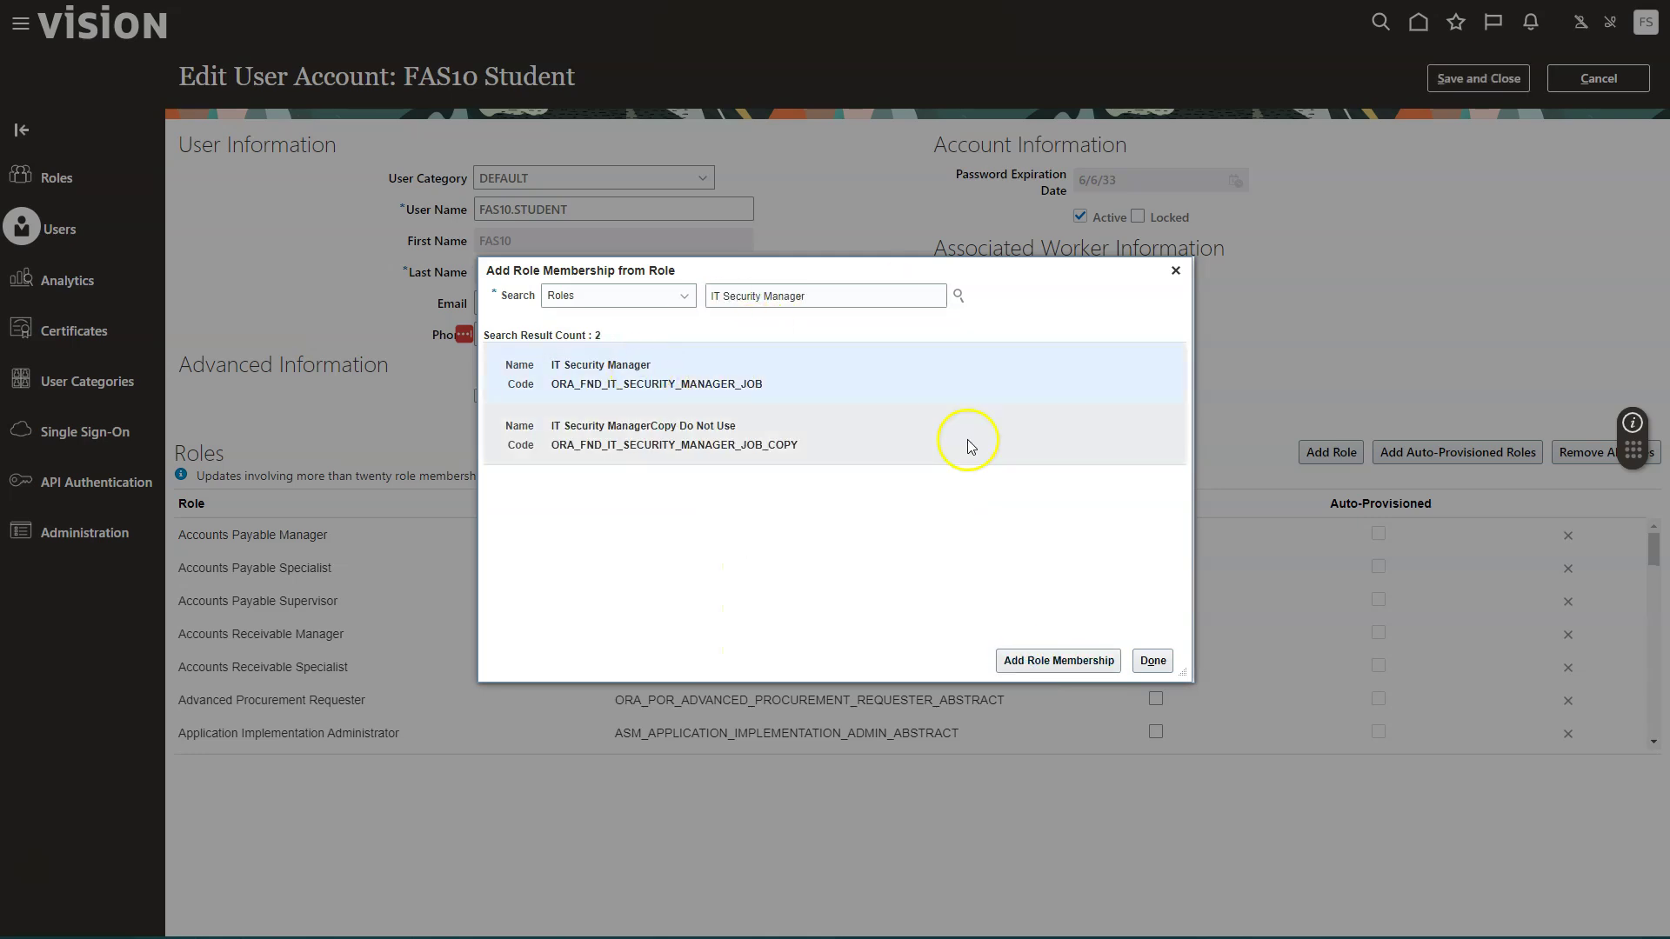
click(1153, 660)
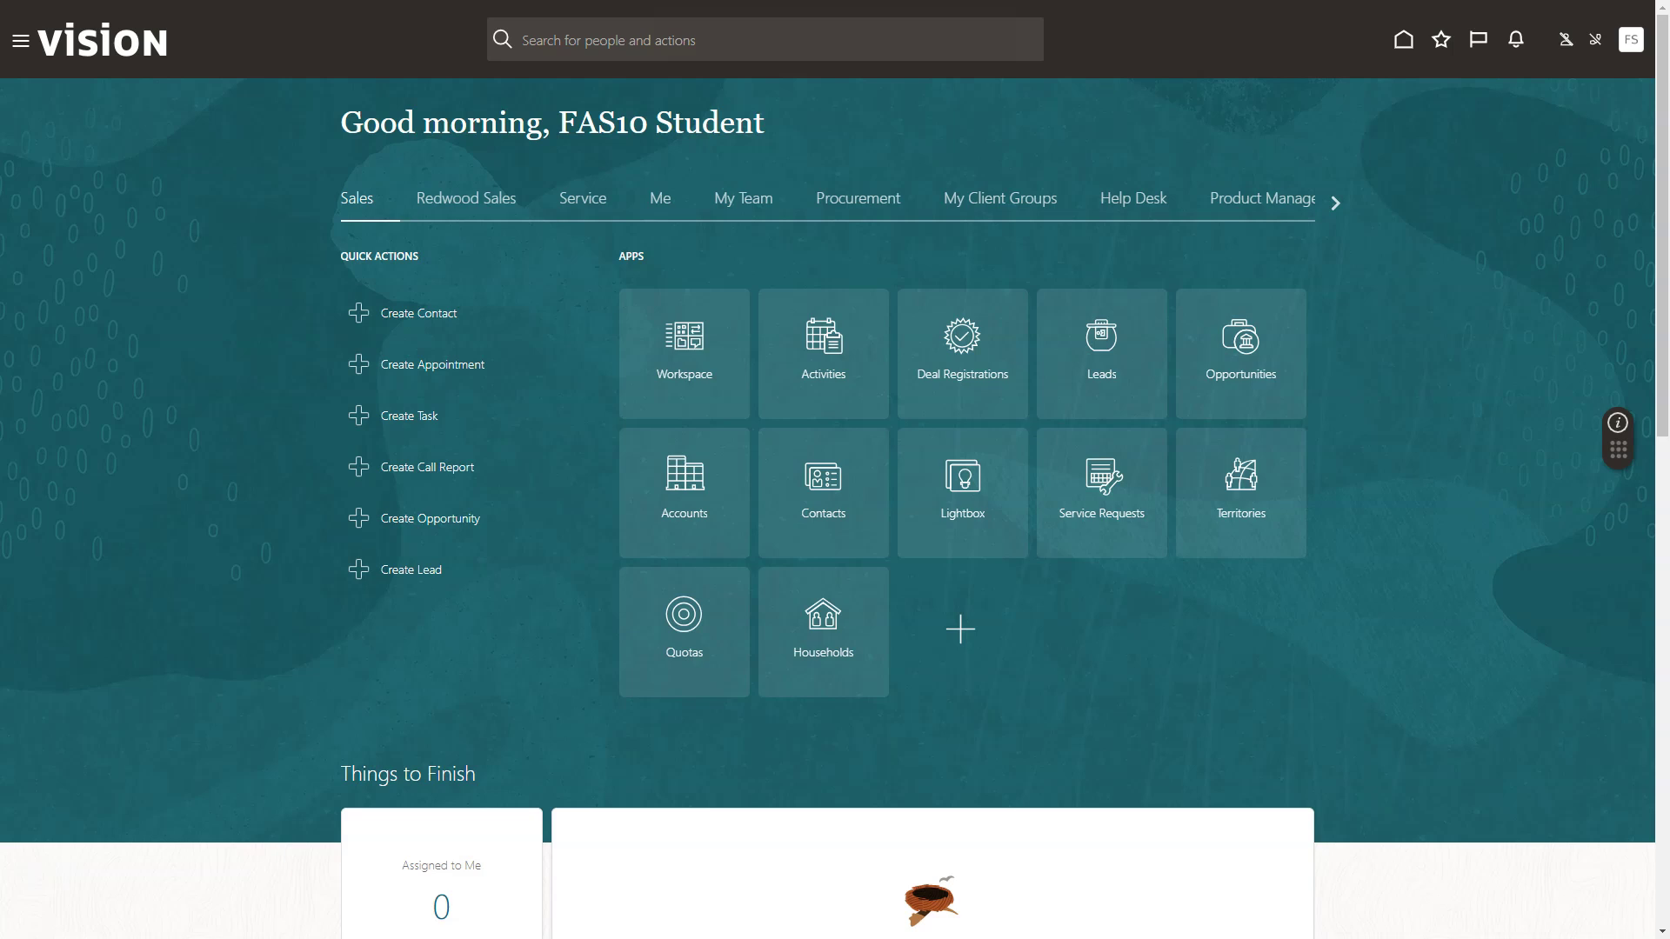
Go to Manage Implementation Projects in Setup and Maintenance.
click(693, 663)
click(1631, 43)
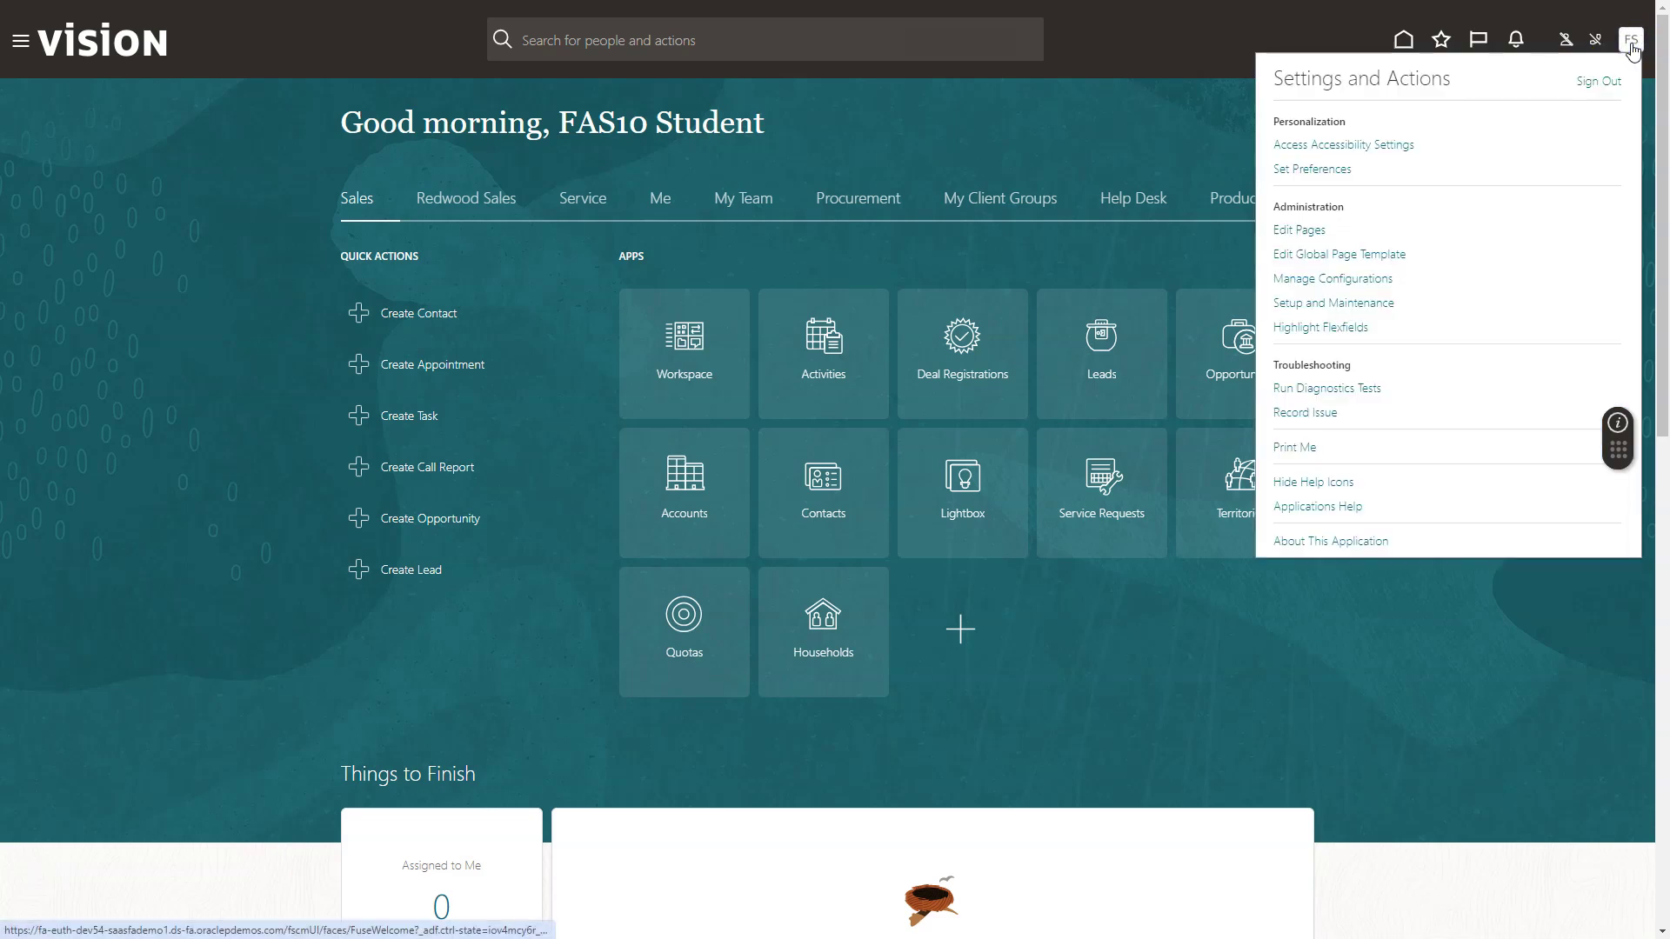
click(1349, 304)
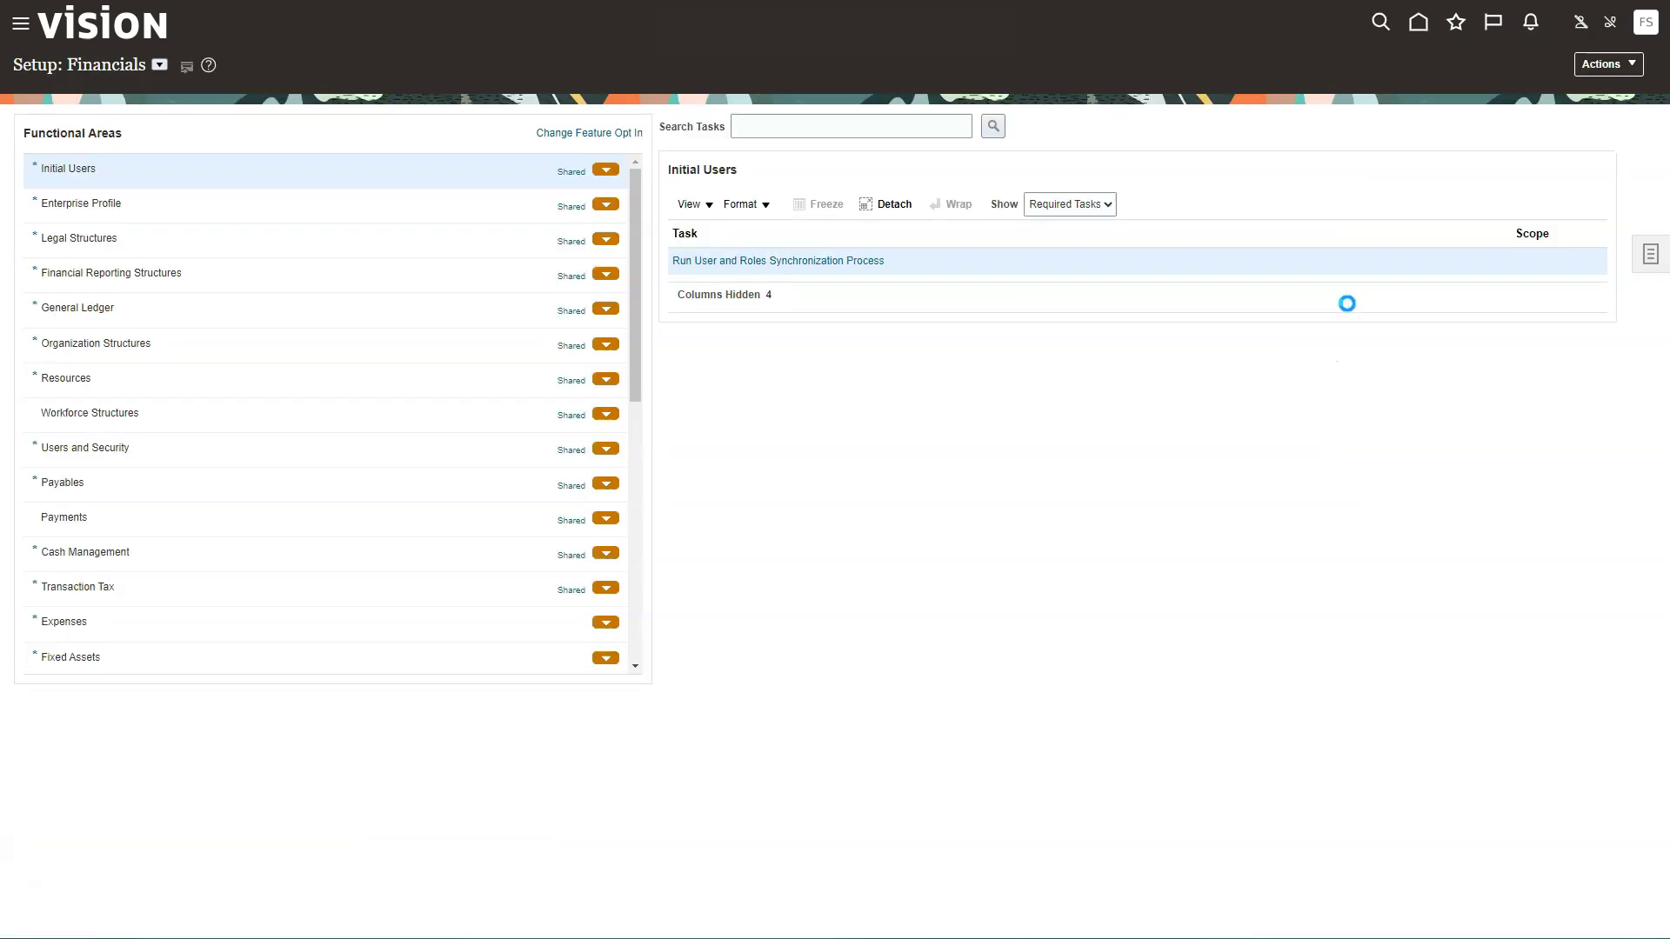
click(1656, 257)
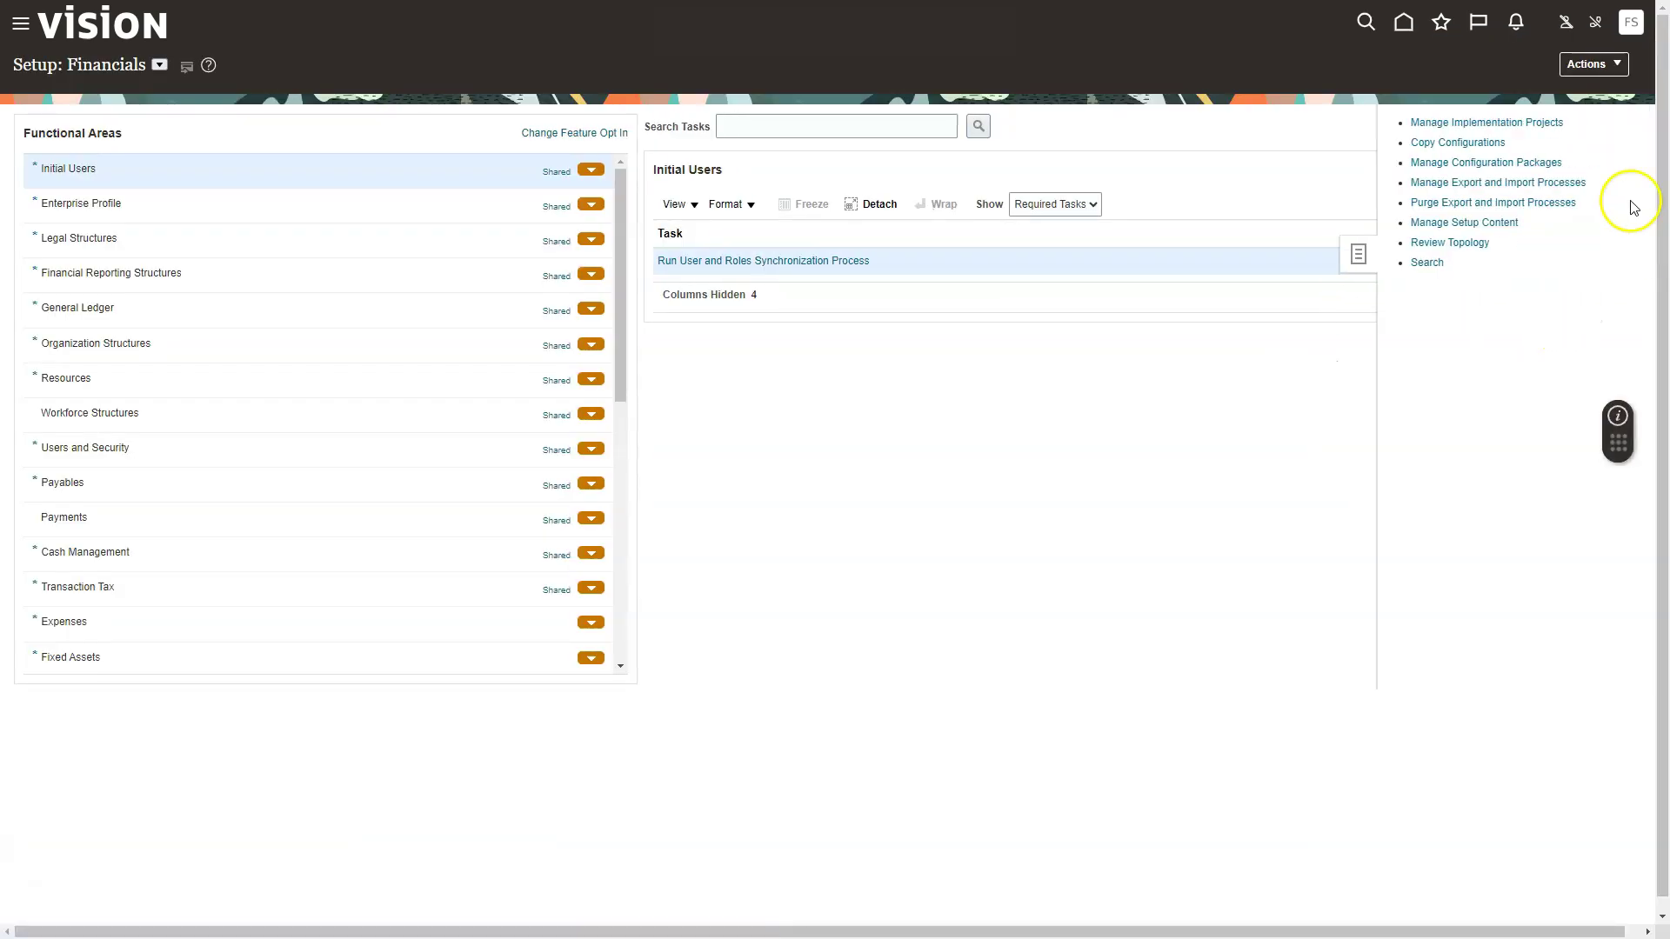
click(1503, 126)
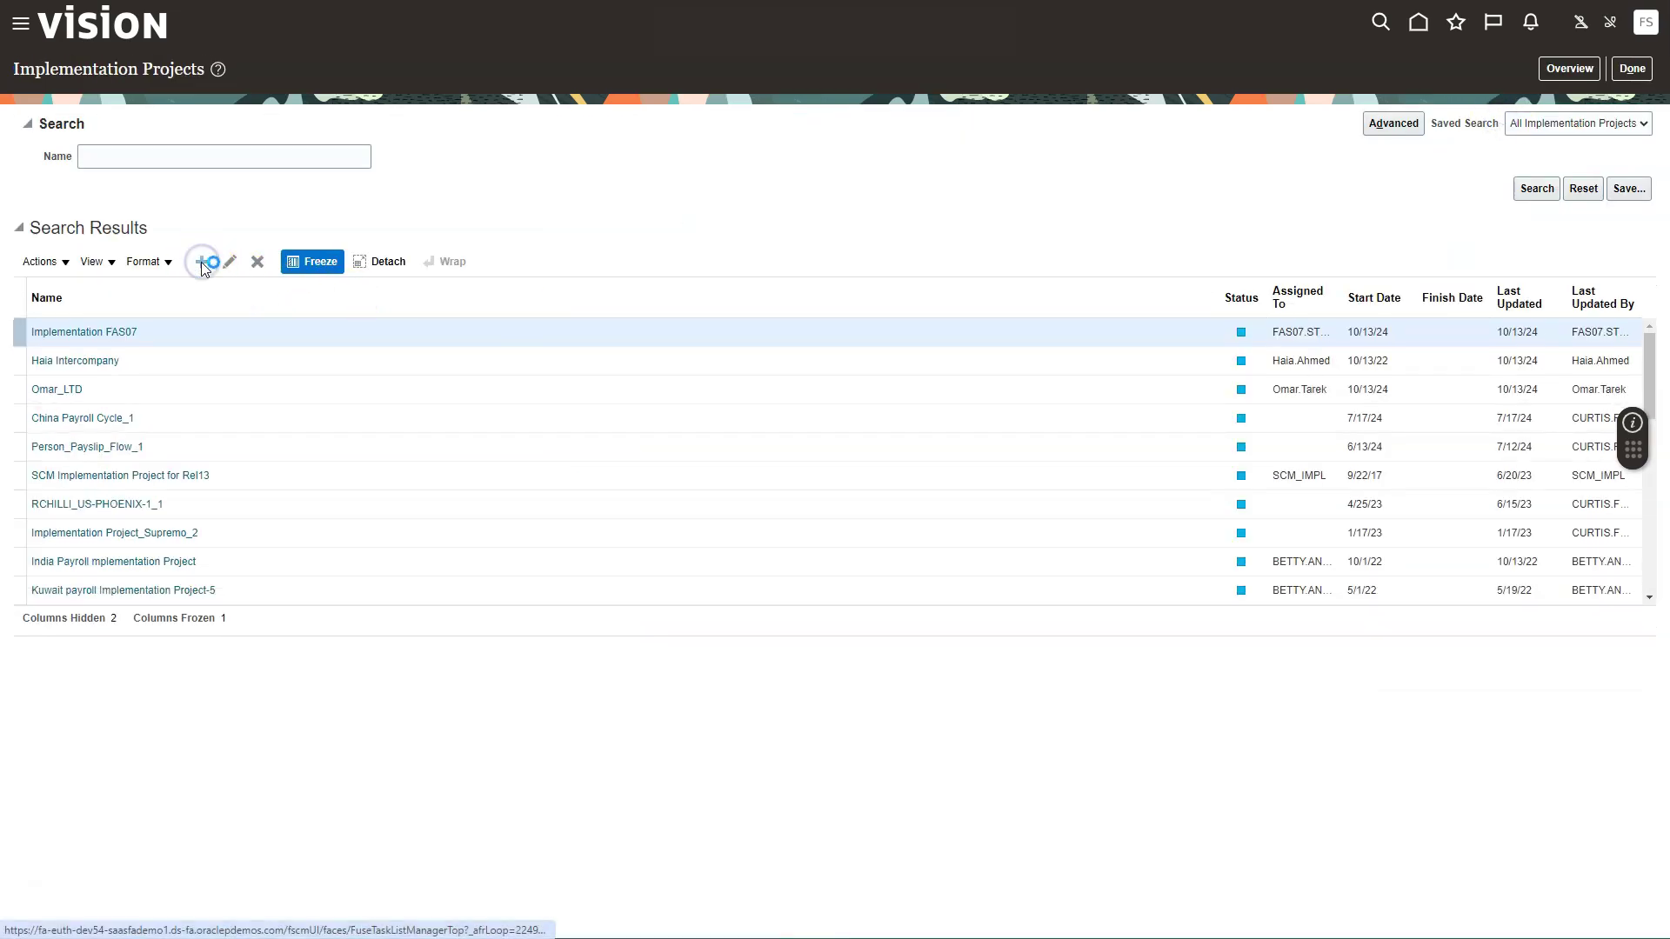
Create the implementation project 'ArunIcecreams_Implementation', then save and open it.
click(201, 263)
drag(217, 130, 25, 100)
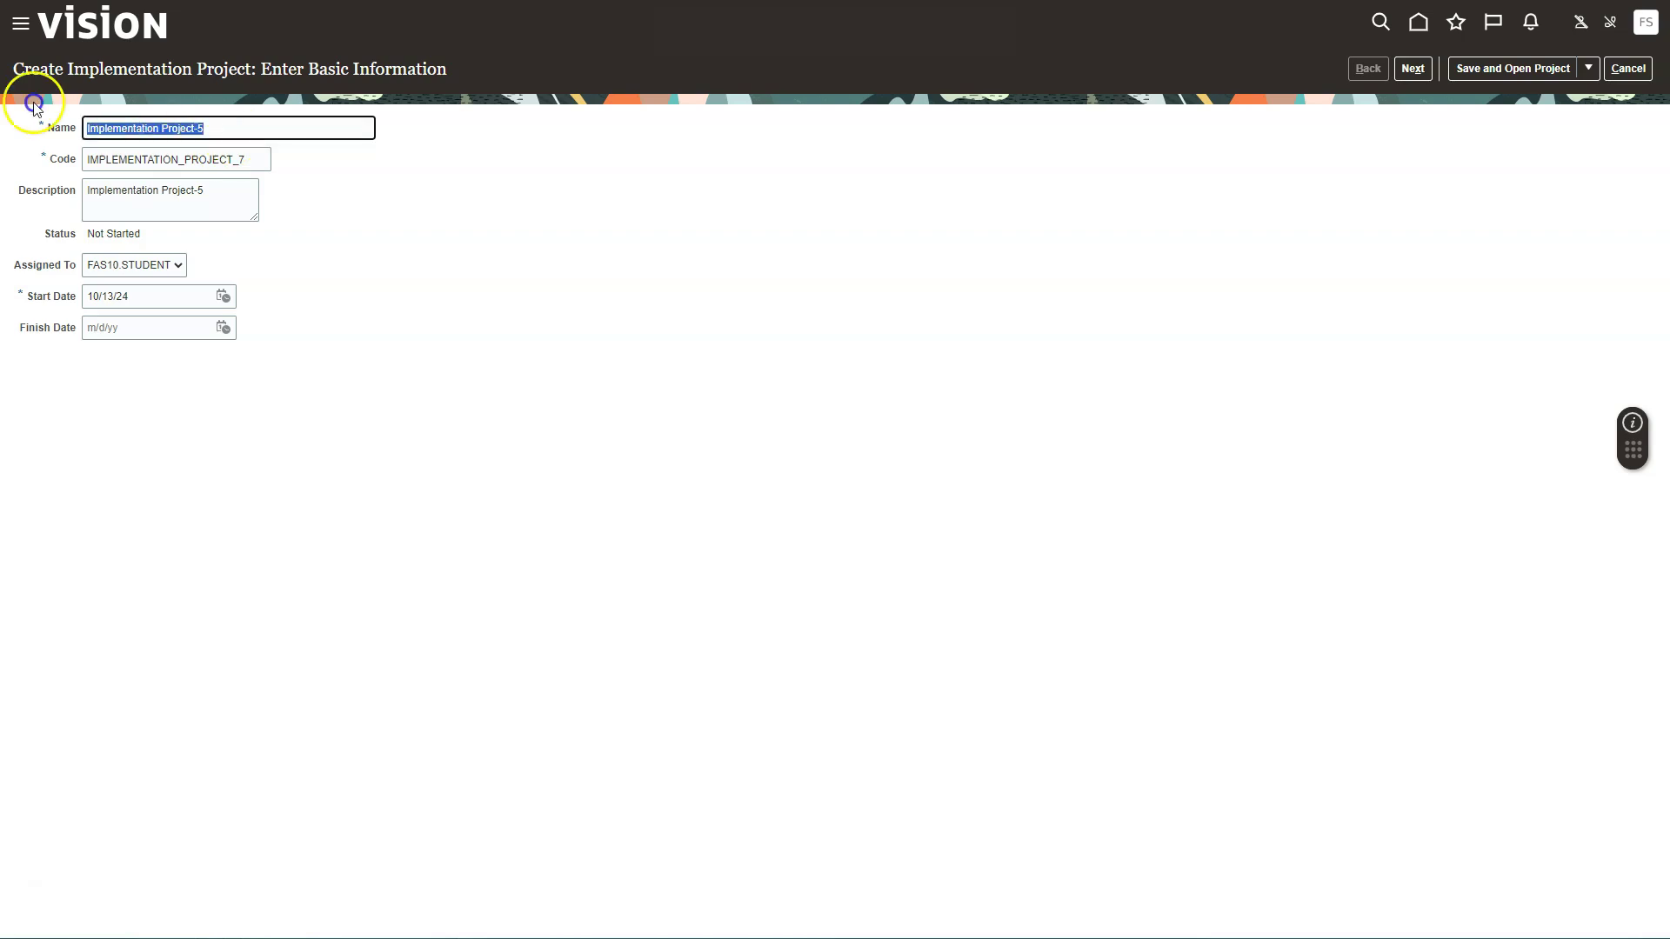
text(Arun)
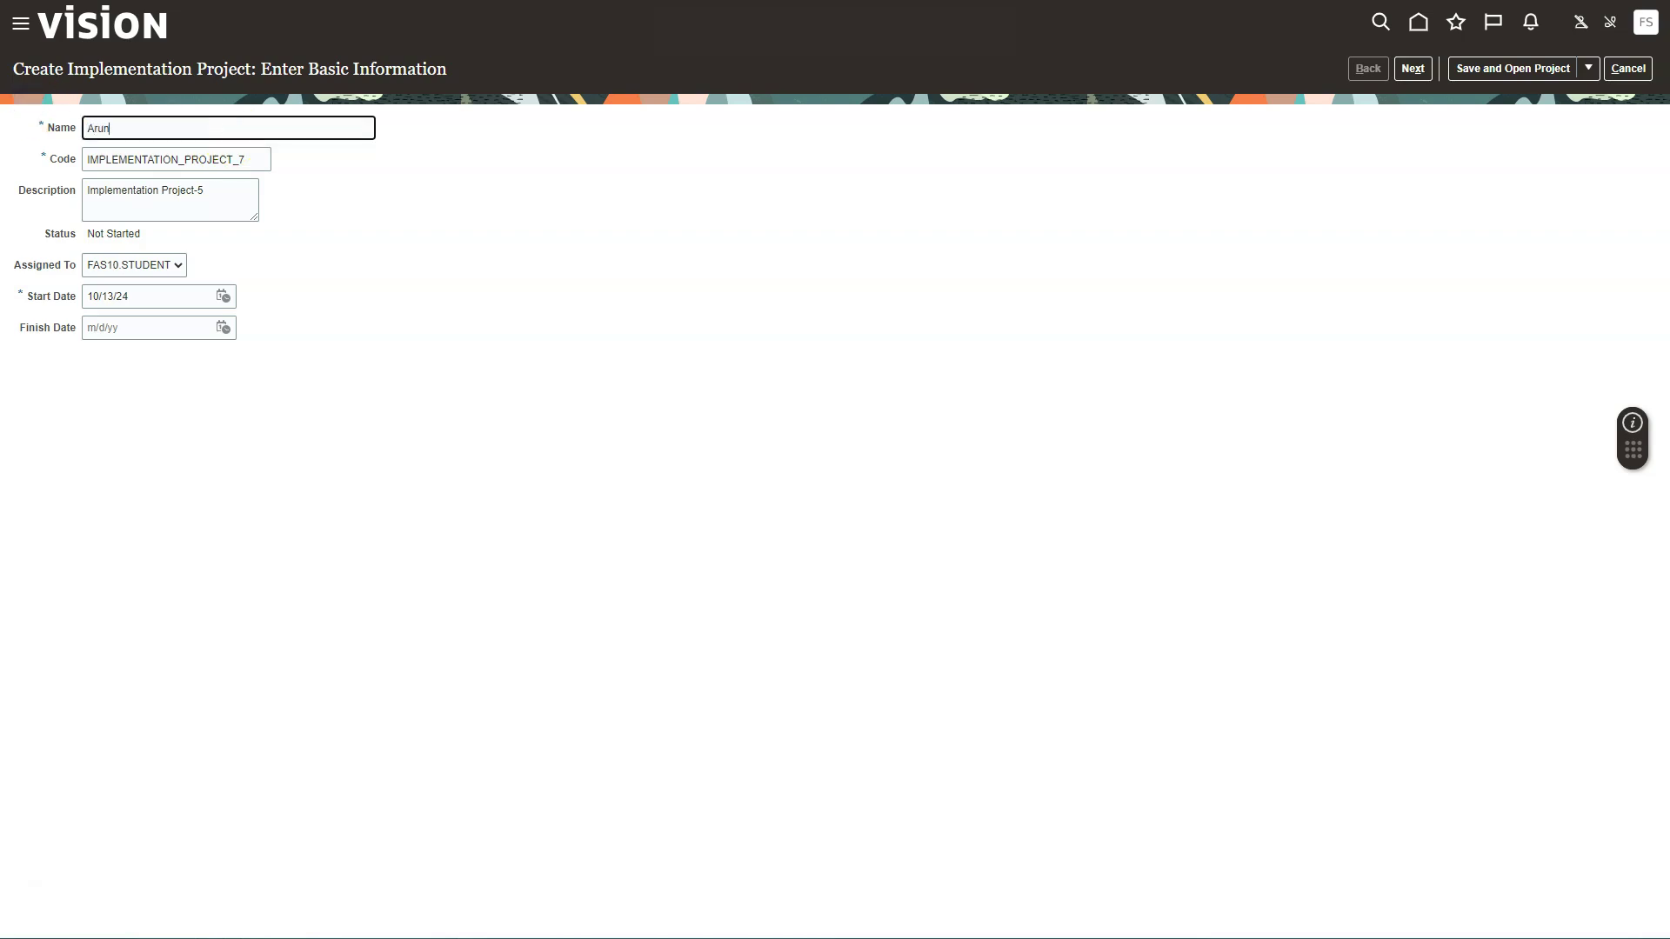
text(Icecreams_Implementation)
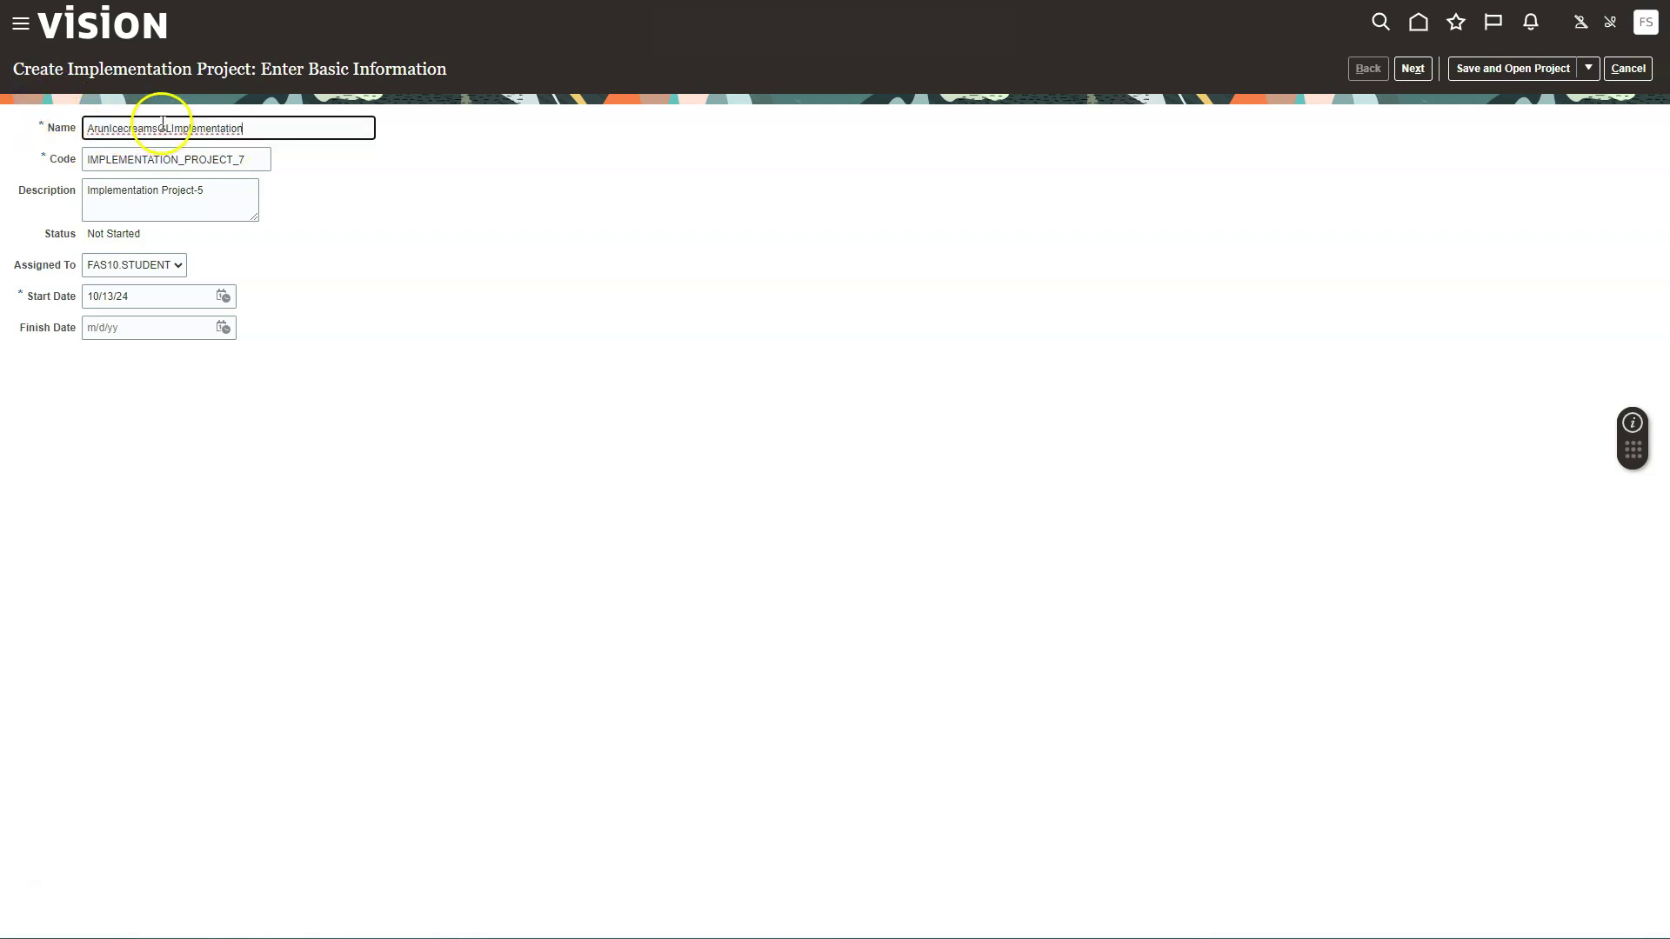
key(Tab)
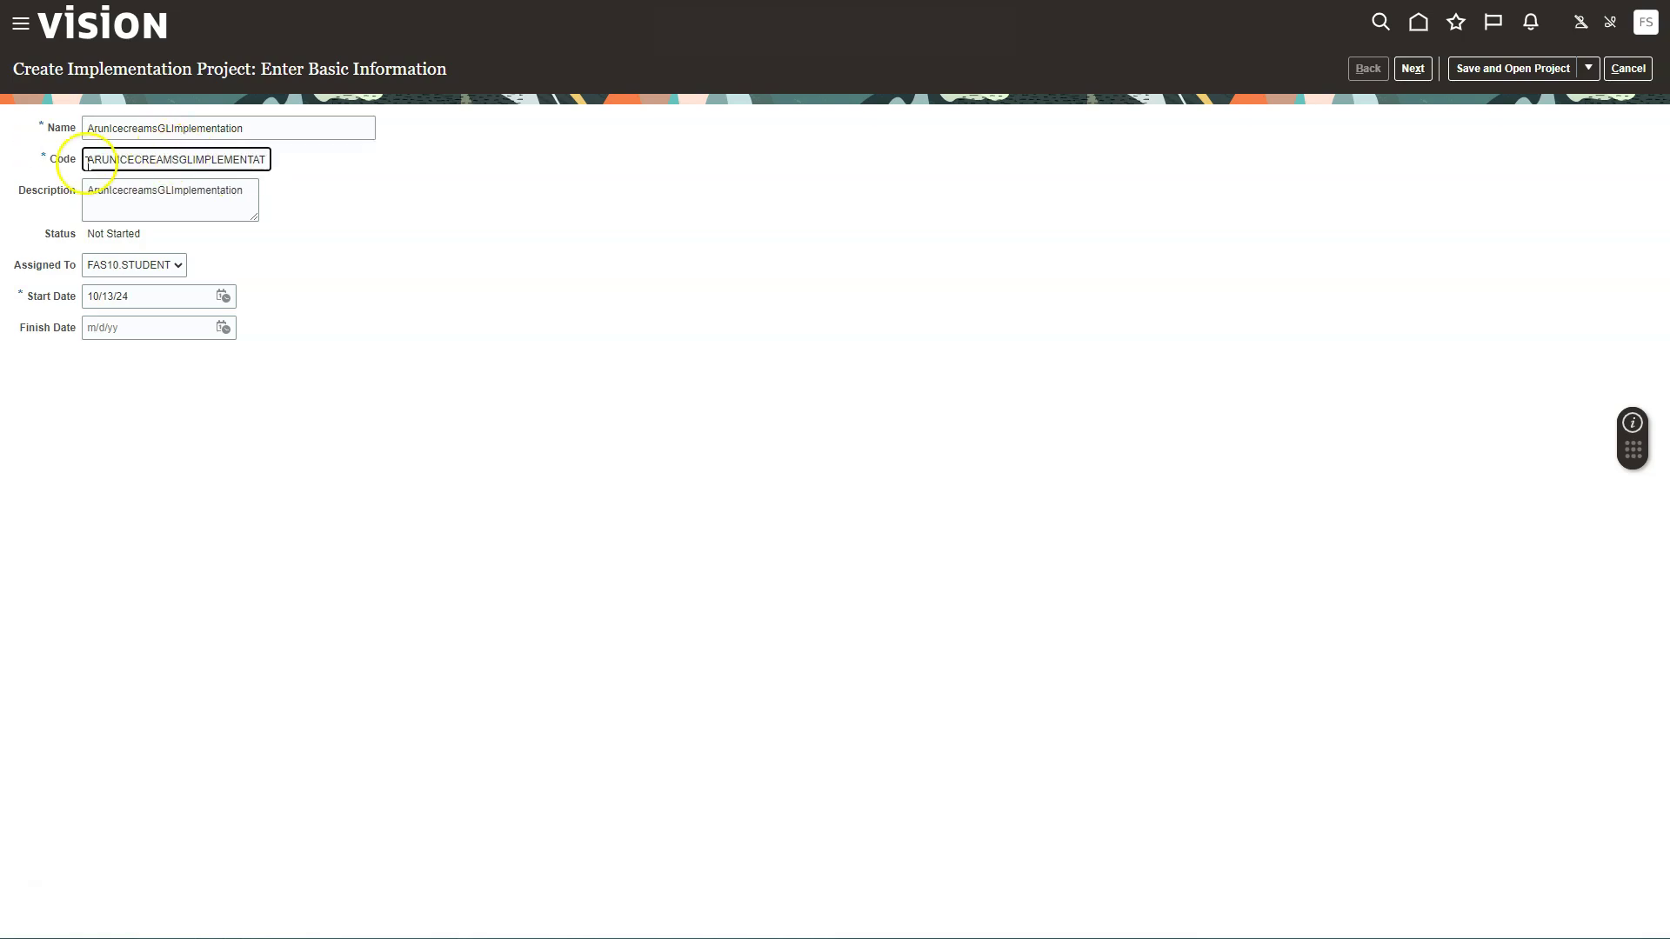
click(130, 157)
click(156, 195)
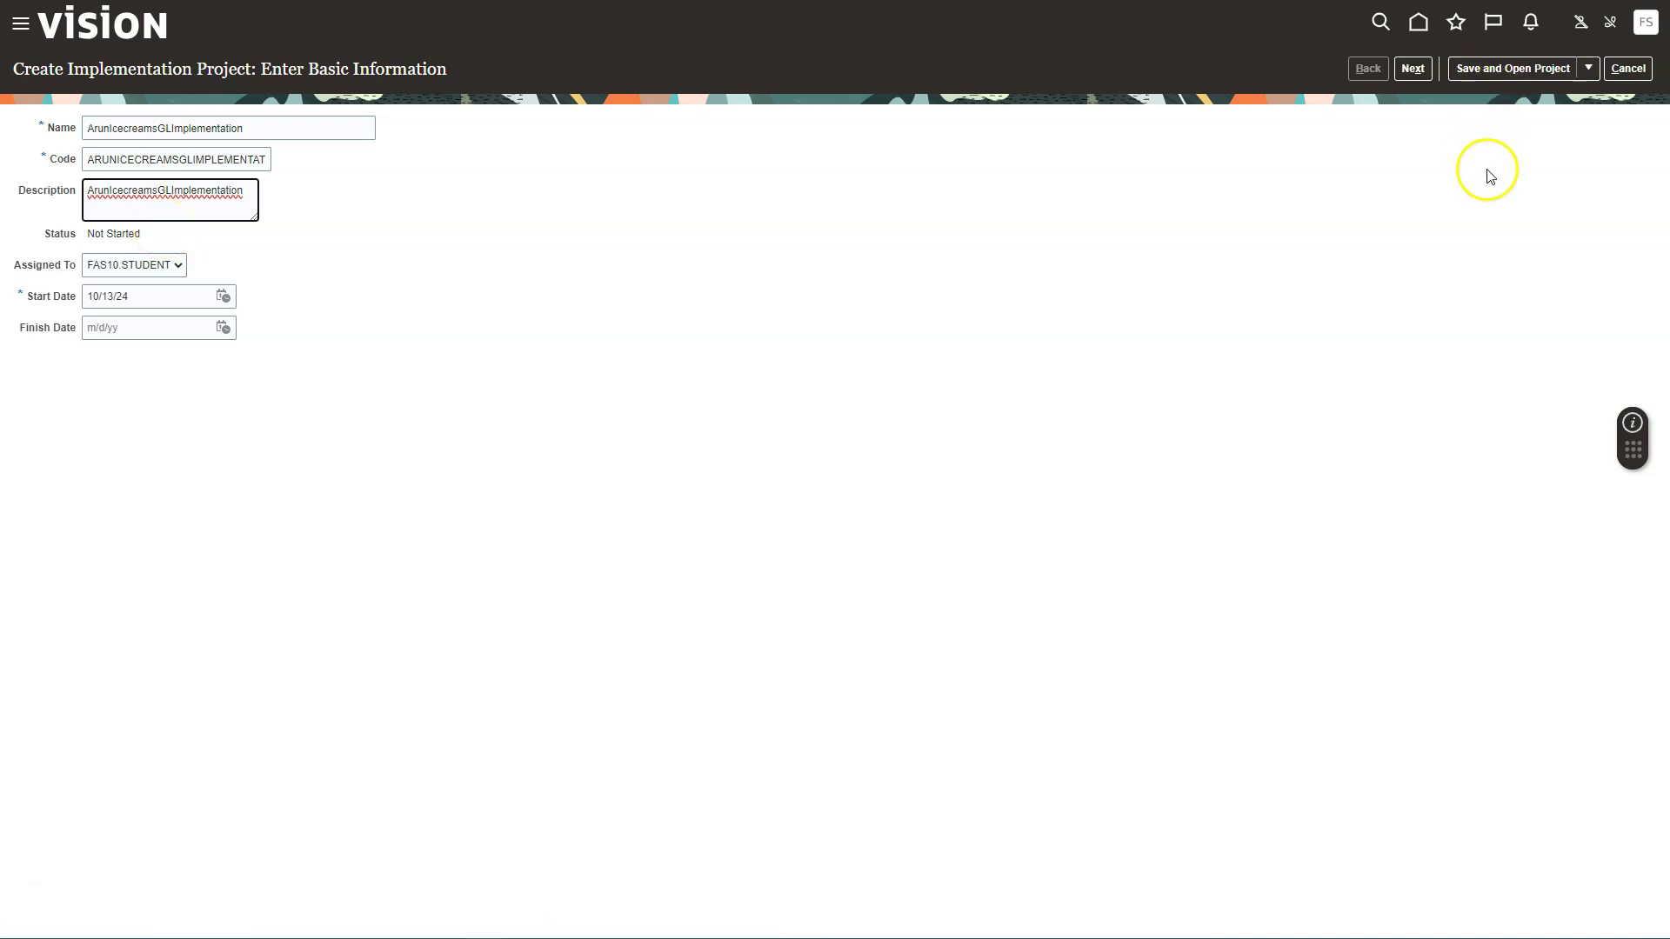
click(1496, 73)
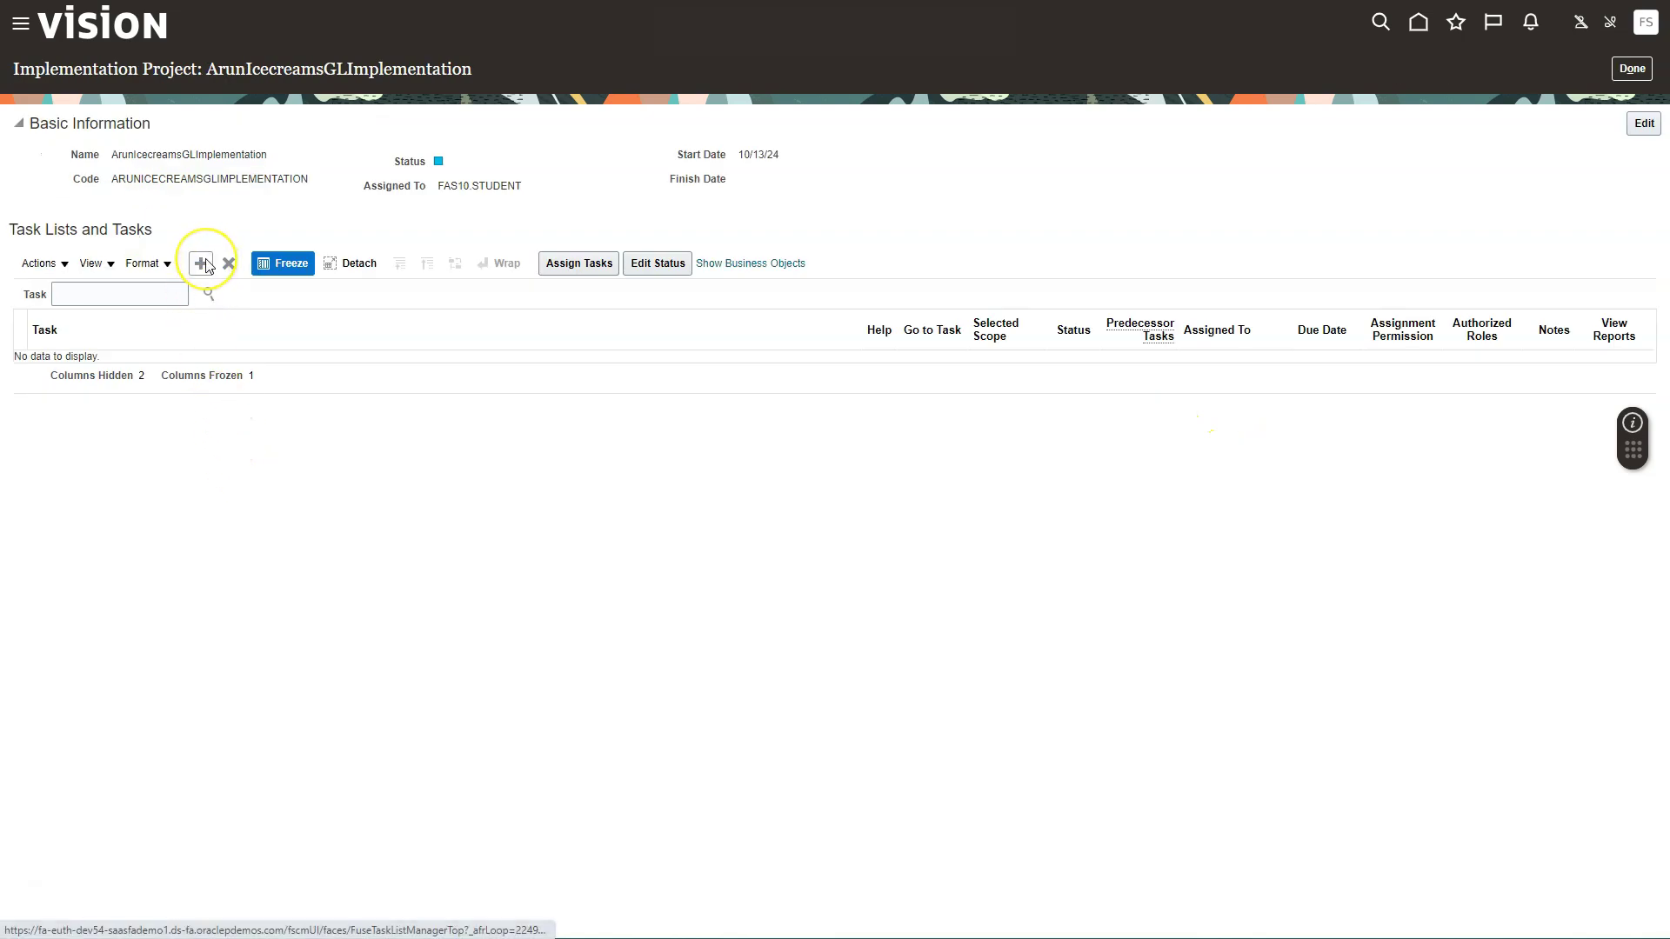
Add the Define Financials Configuration for Rapid Implementation task list and expand its sub-lists.
click(201, 264)
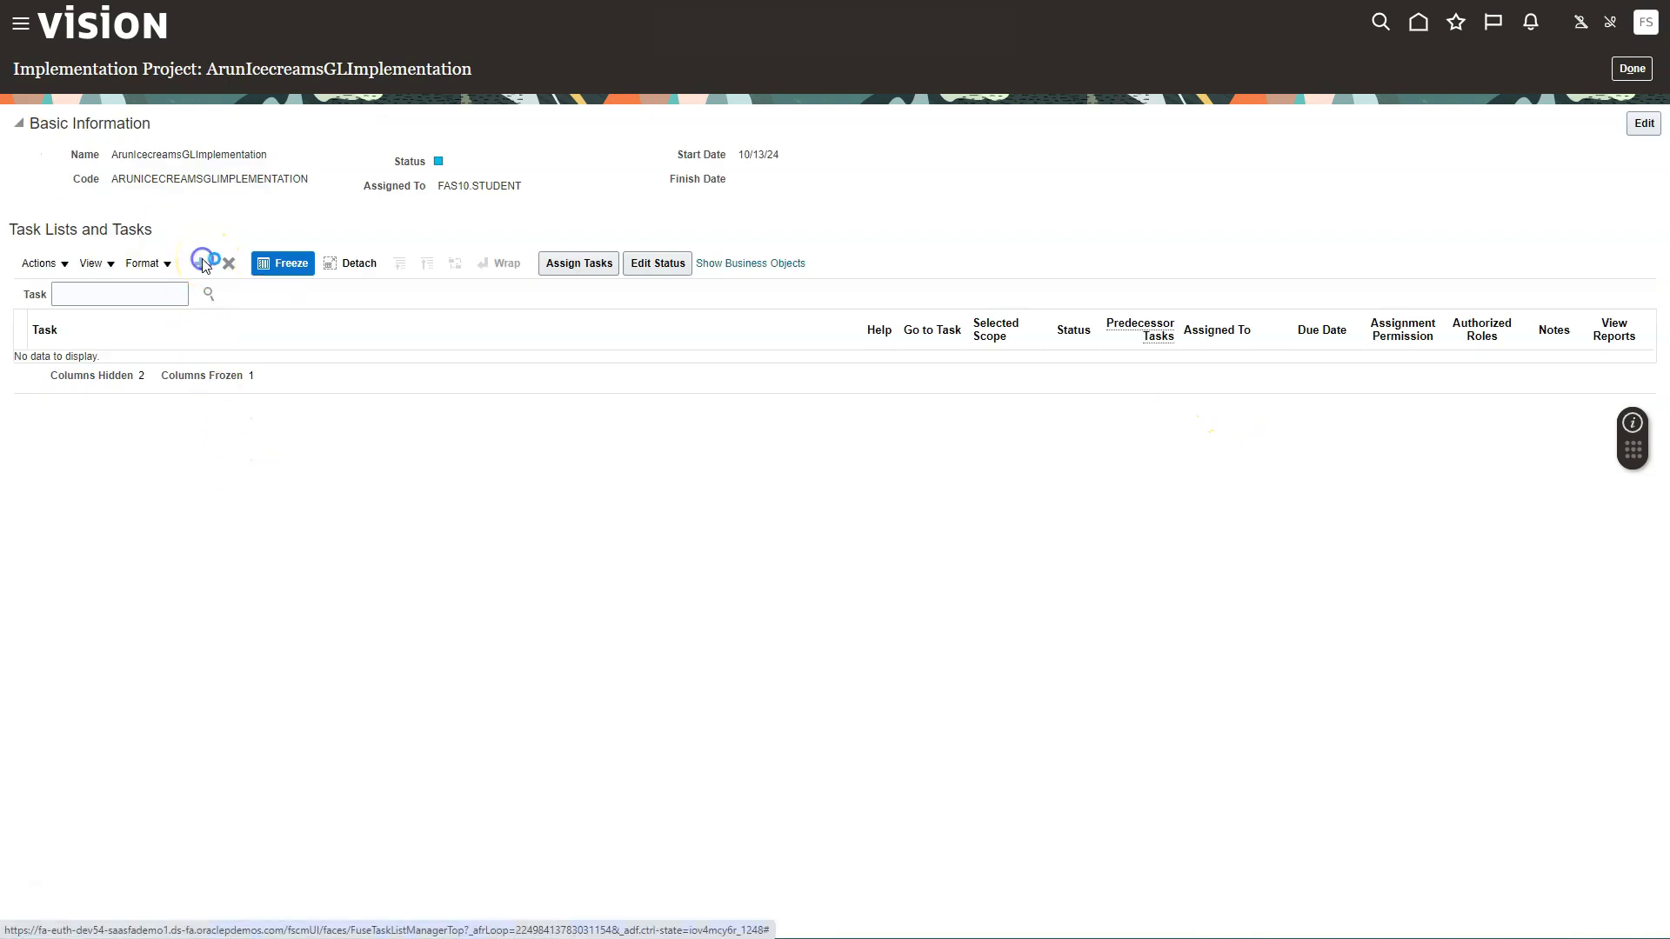
click(664, 254)
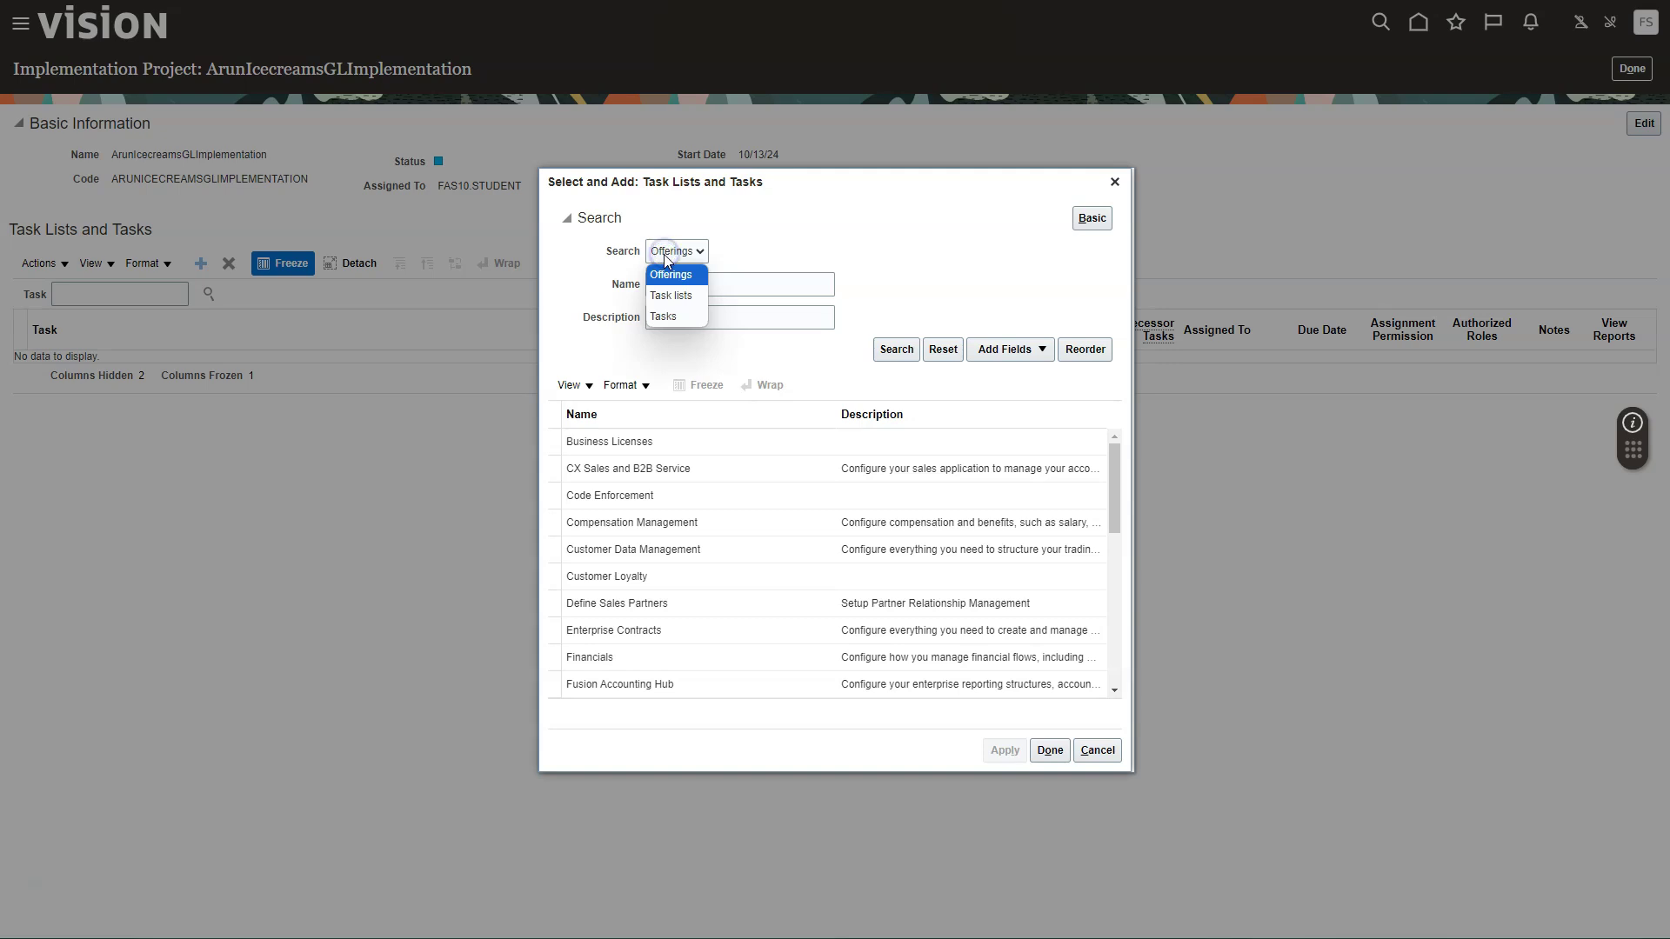
click(678, 294)
click(680, 287)
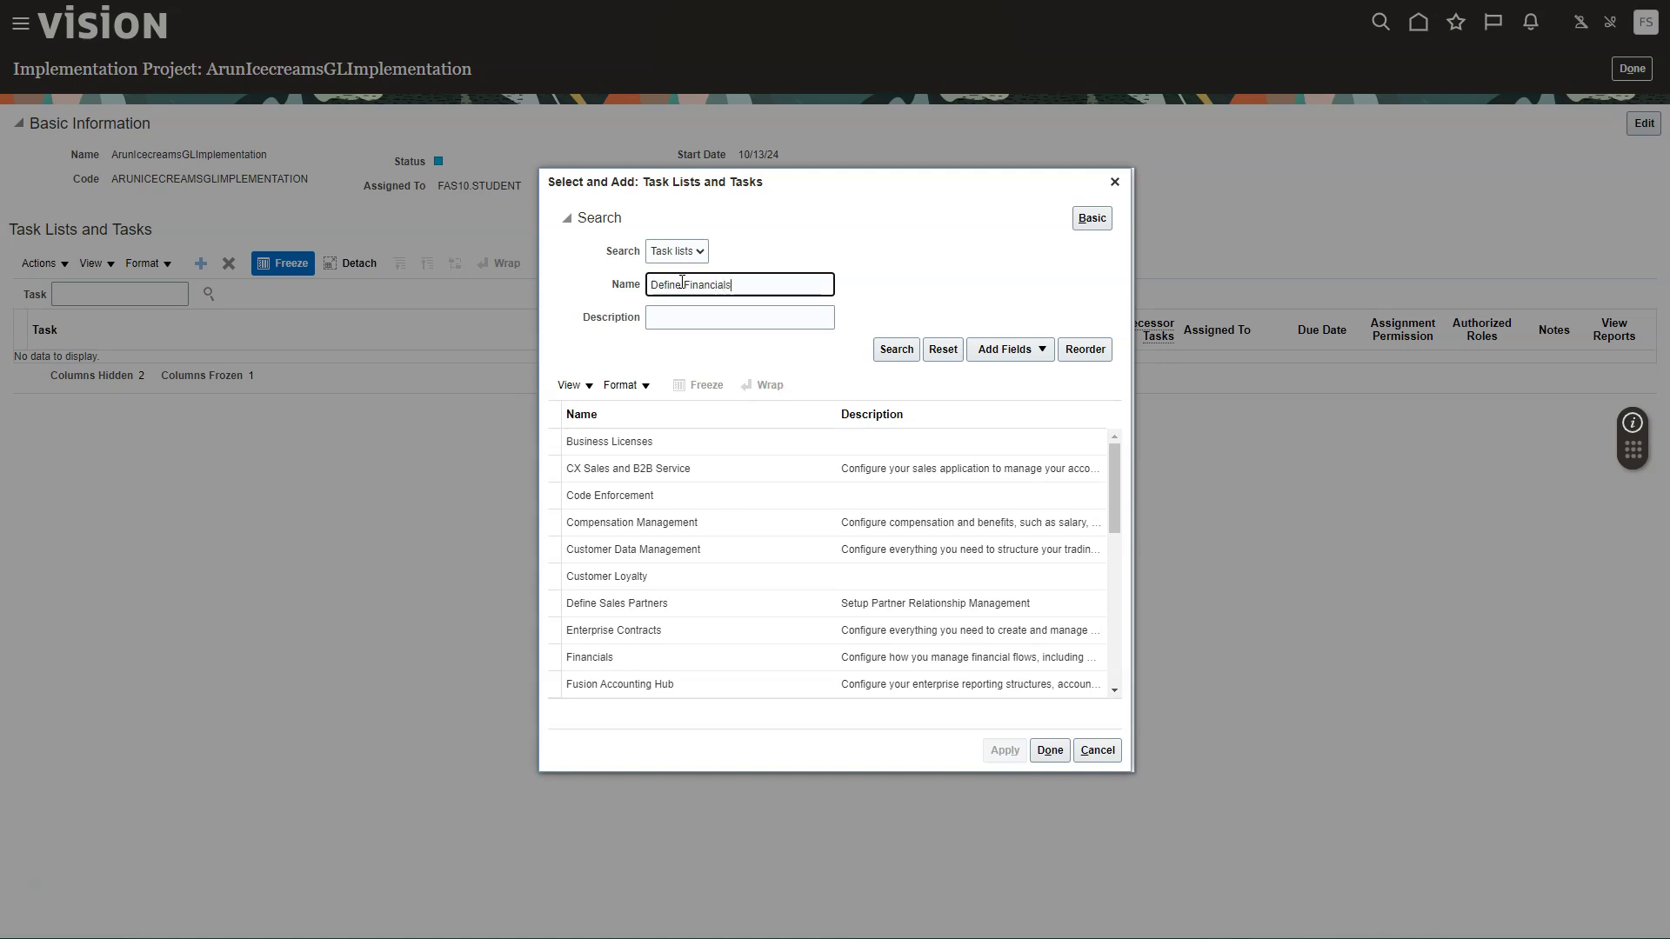
click(889, 349)
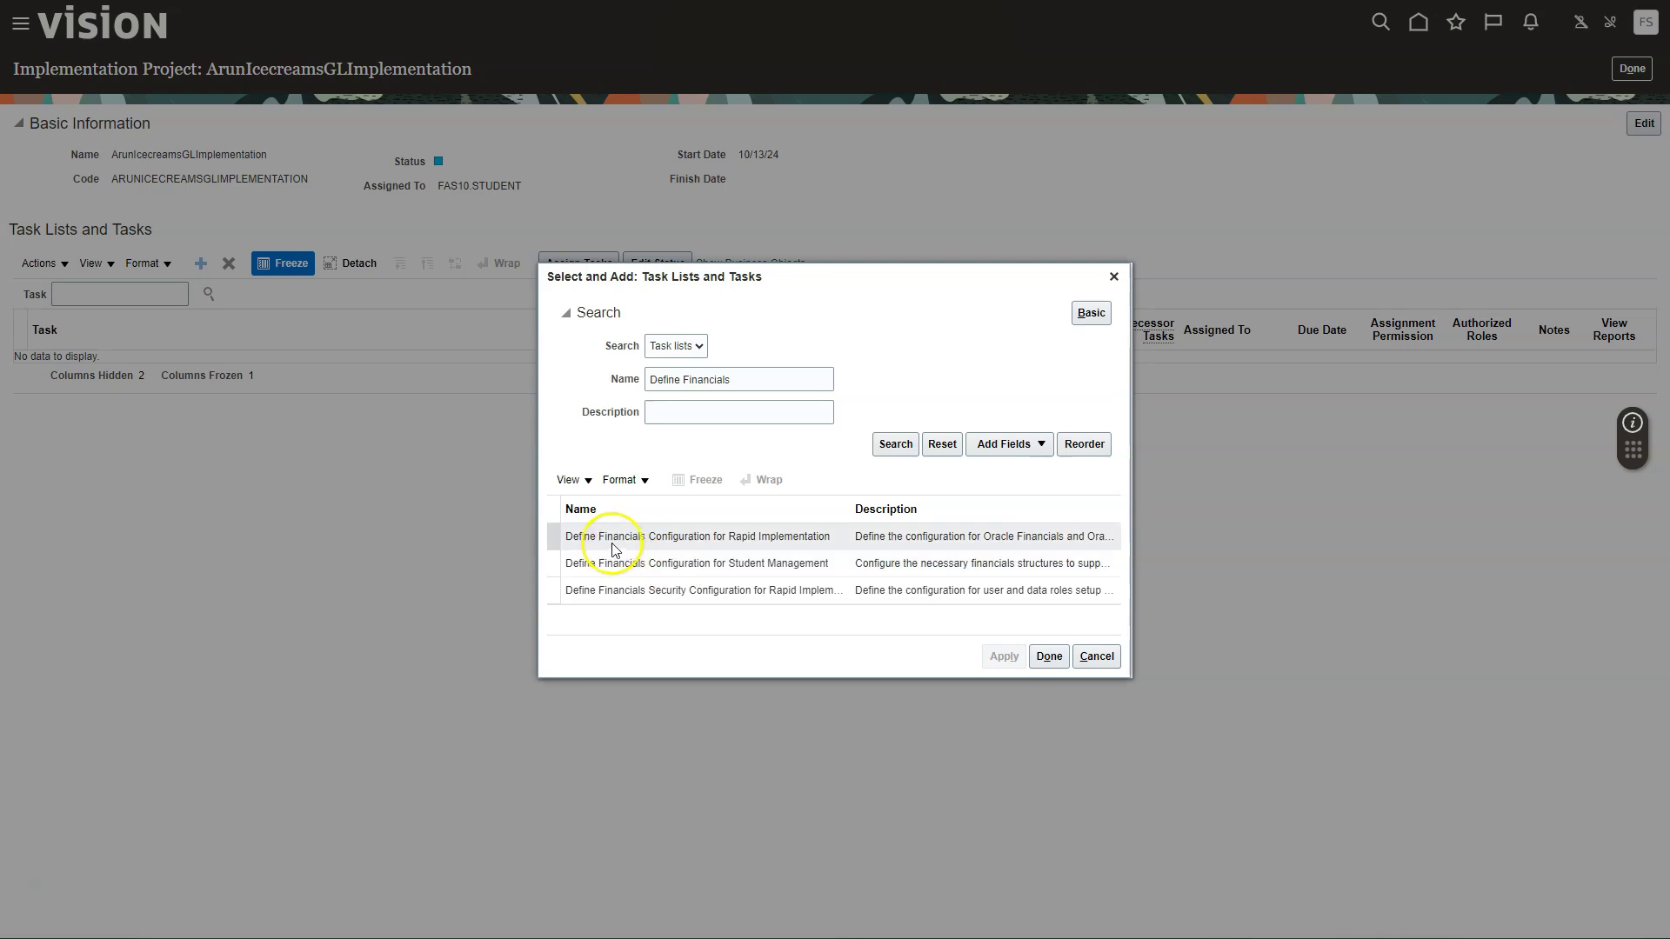
click(709, 536)
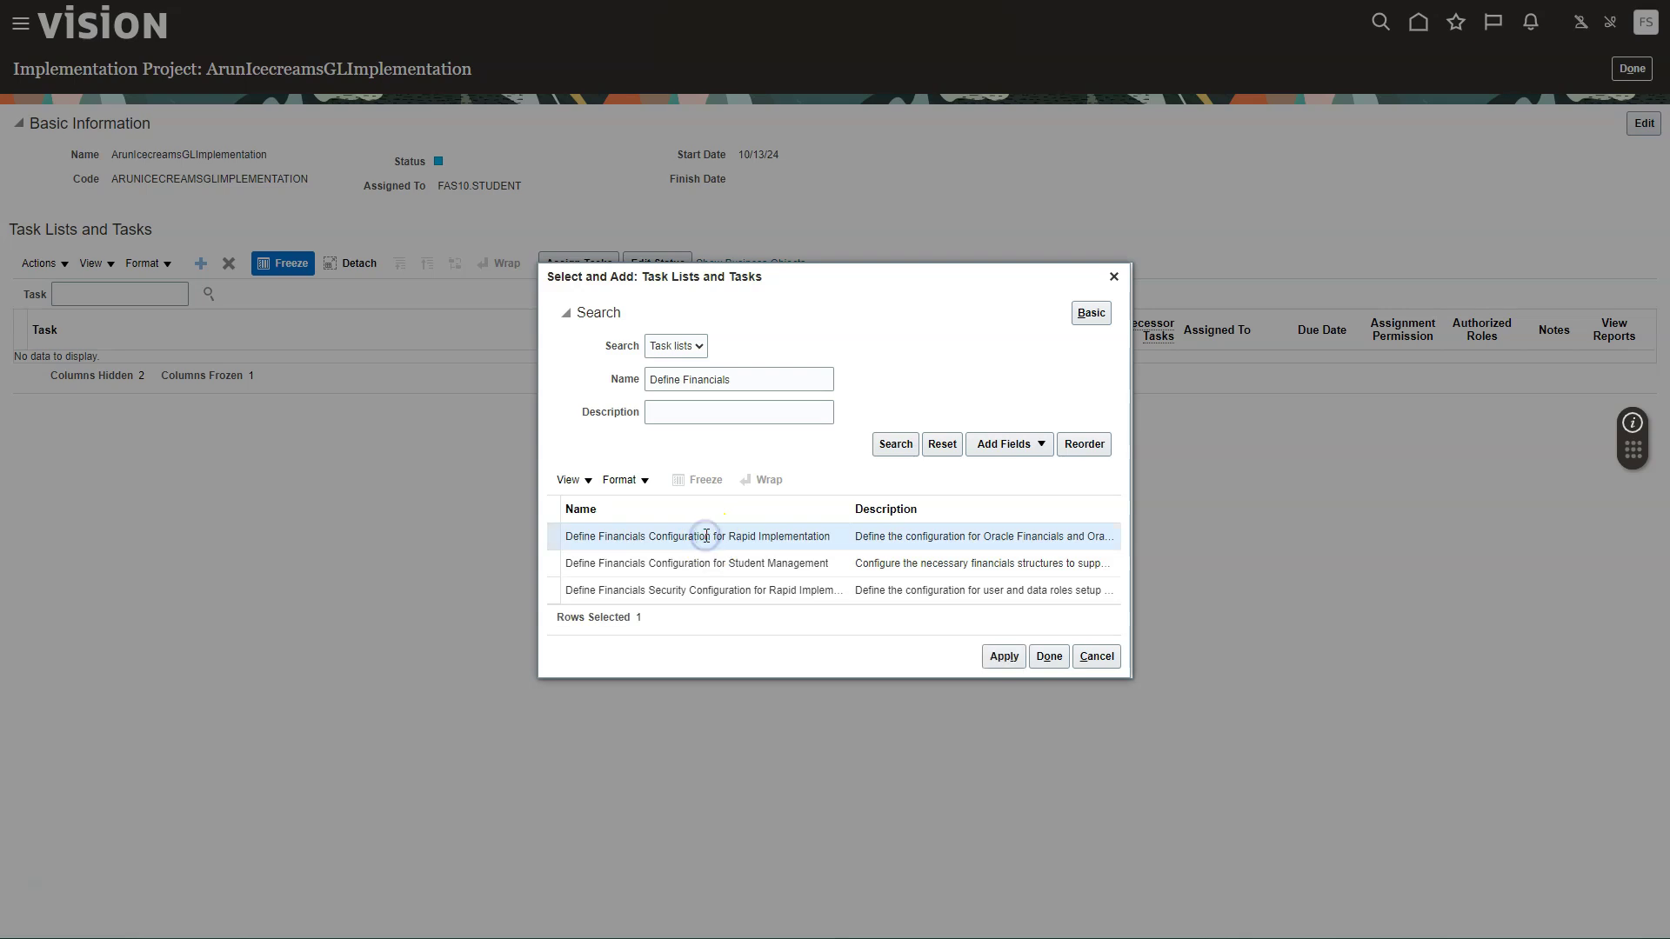
click(1011, 657)
click(1048, 657)
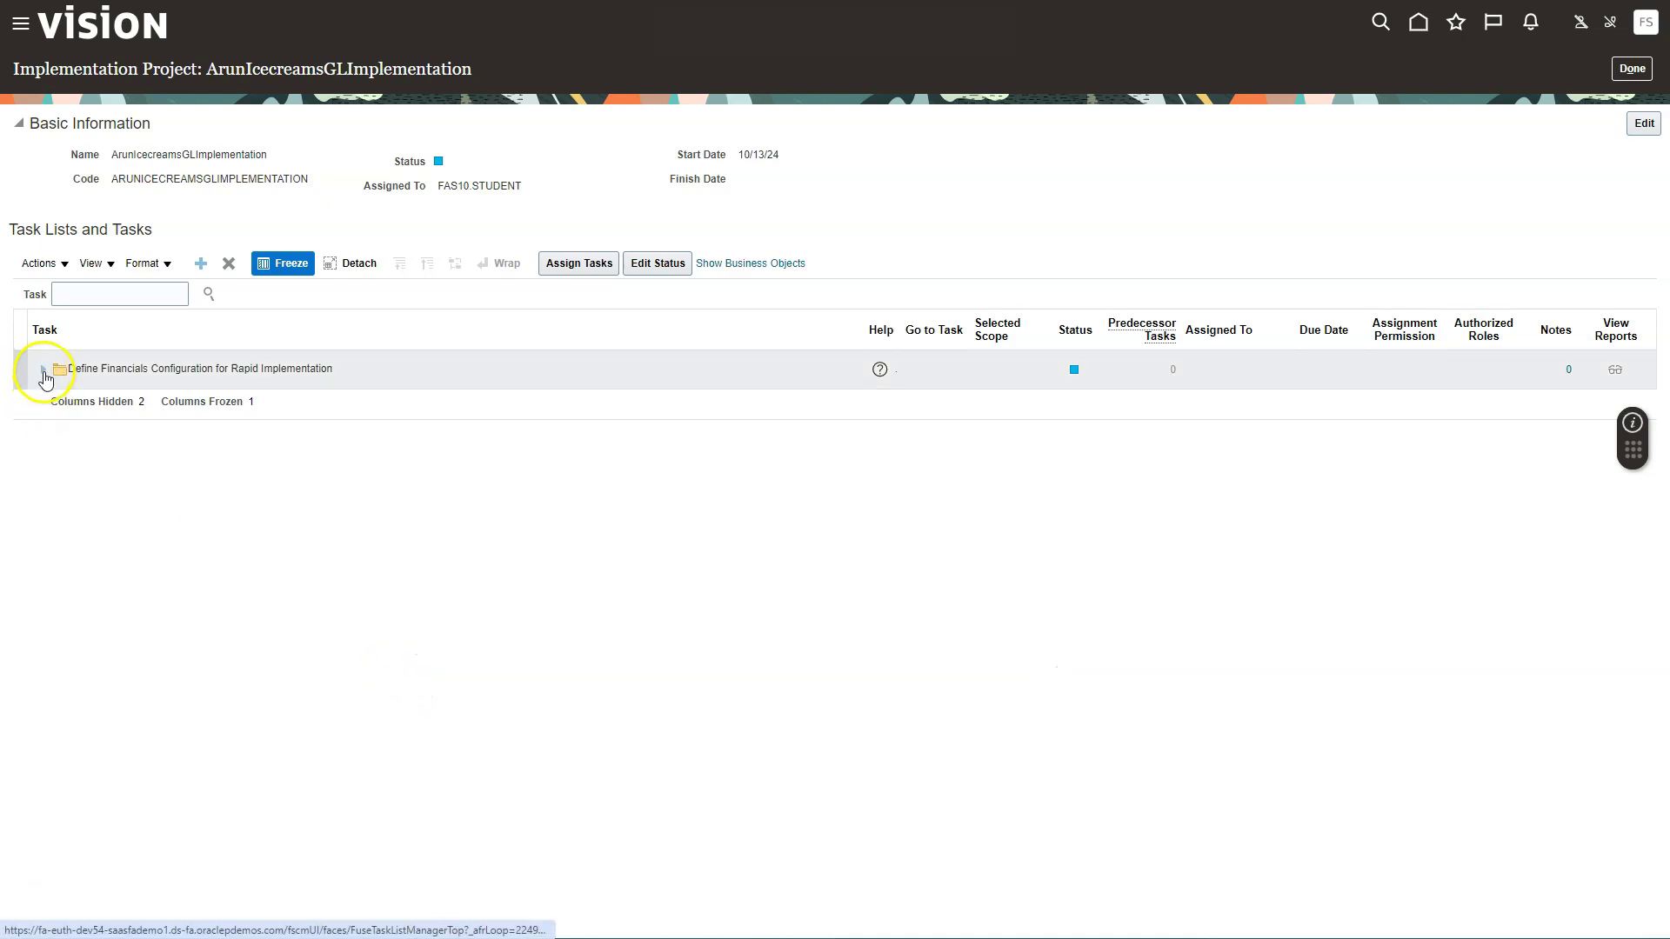
click(42, 369)
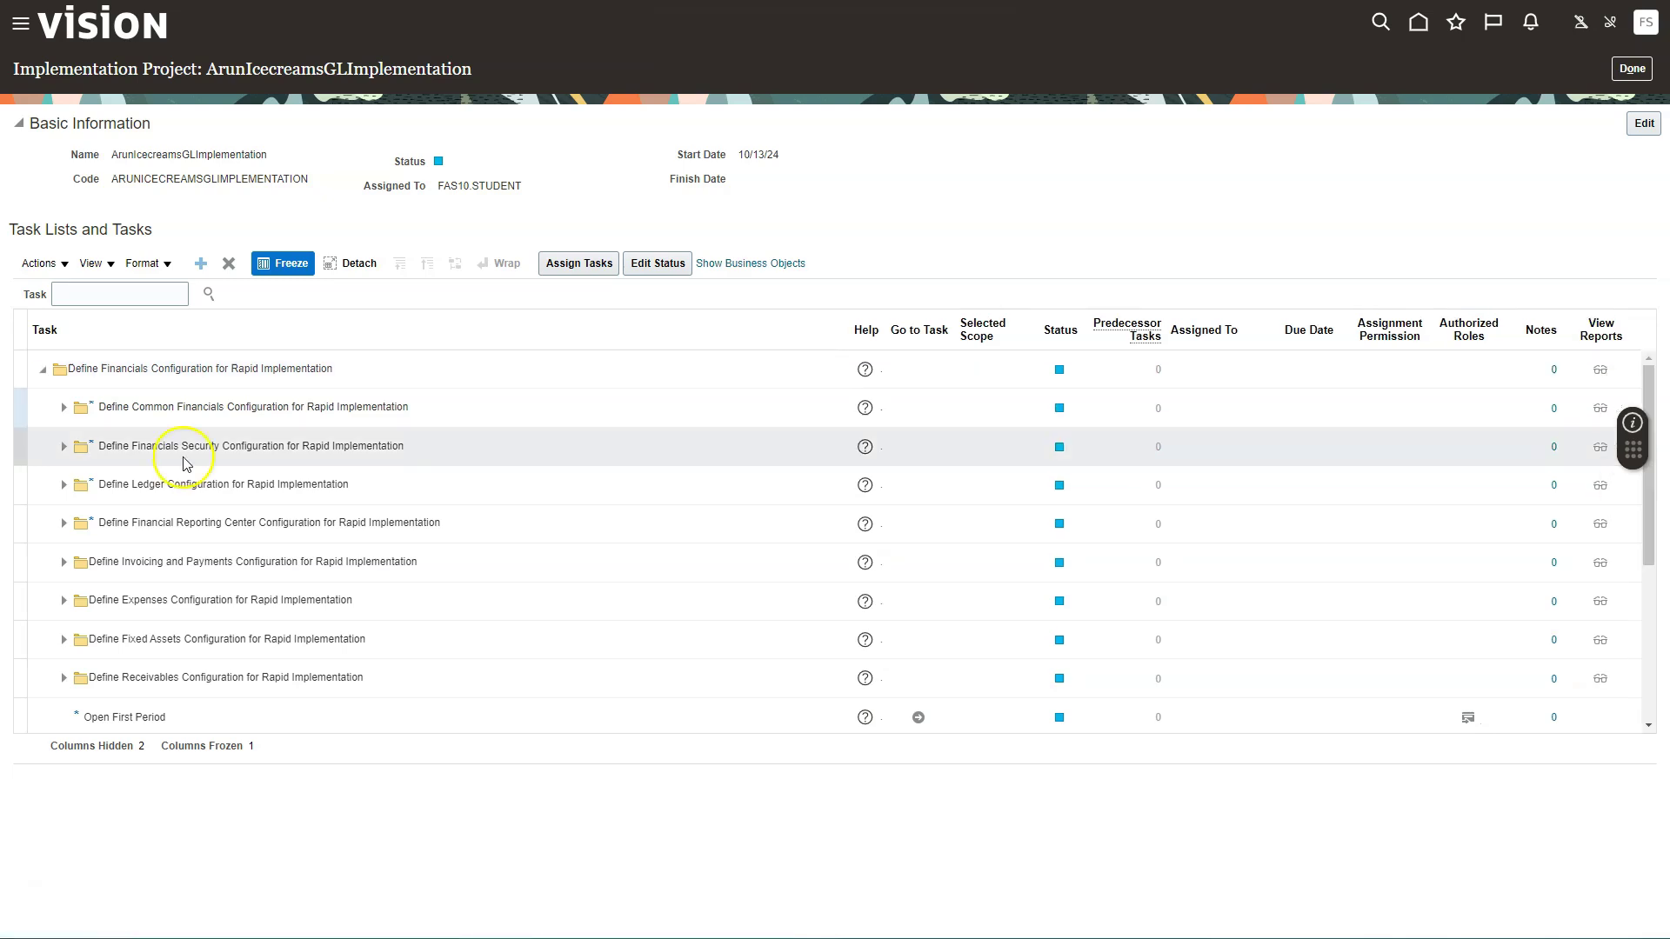
click(188, 421)
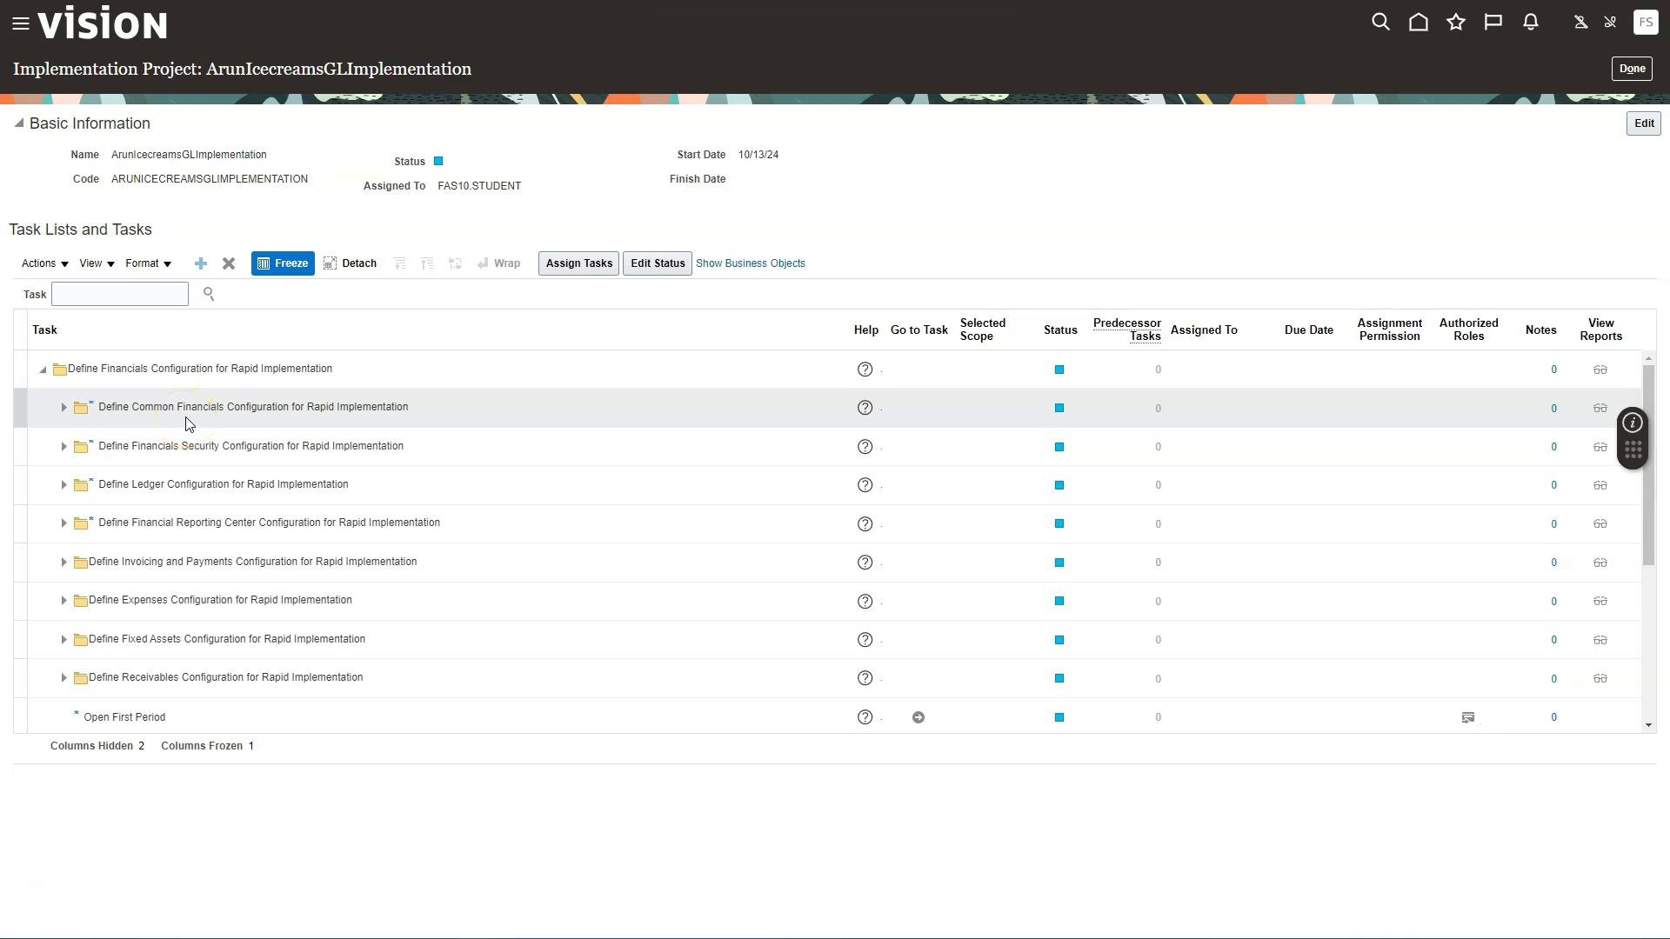
Expand Define Common Financials Configuration and download the RapidImplementationForGeneralLedger.xlsm spreadsheet.
click(64, 407)
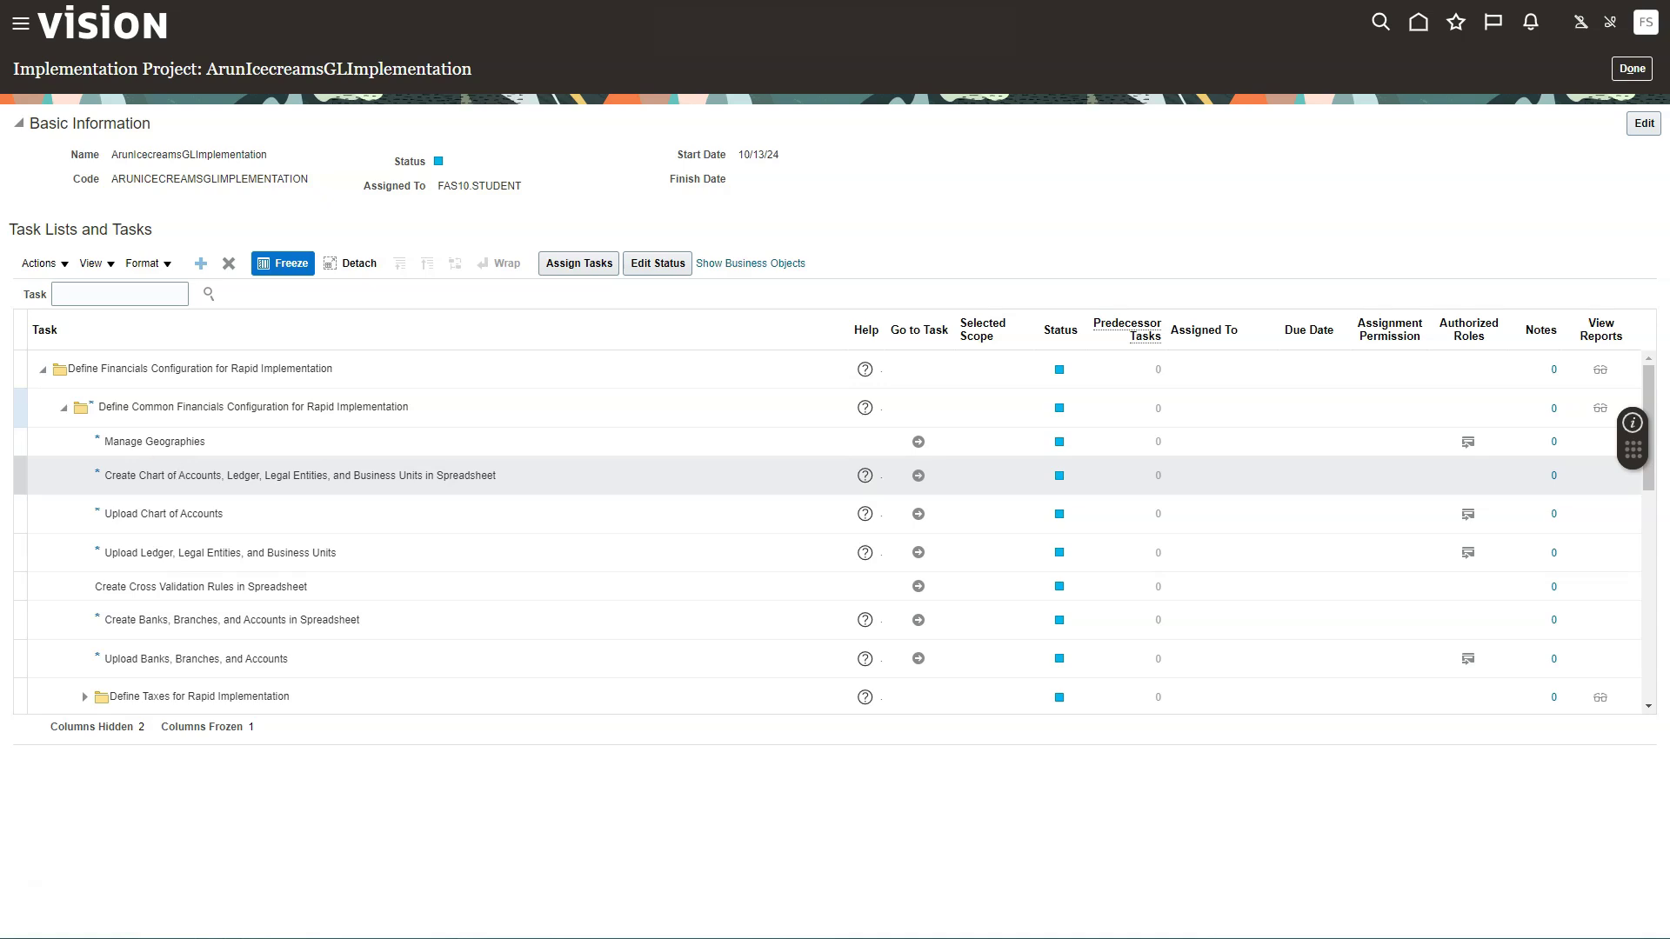
click(918, 477)
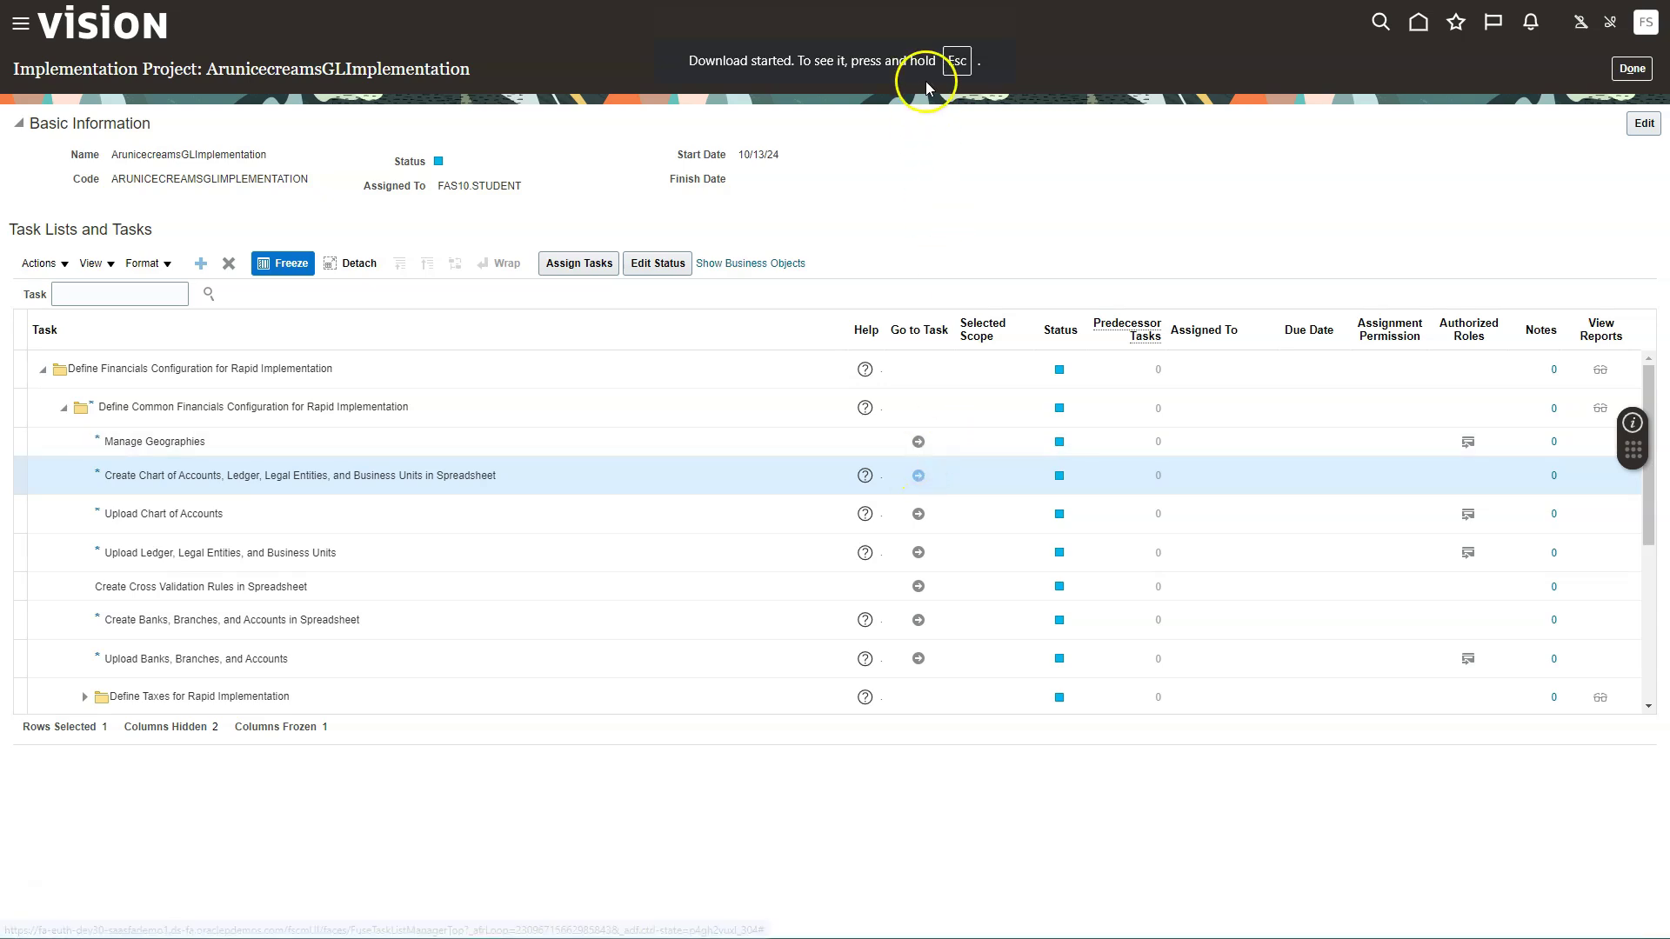
click(832, 65)
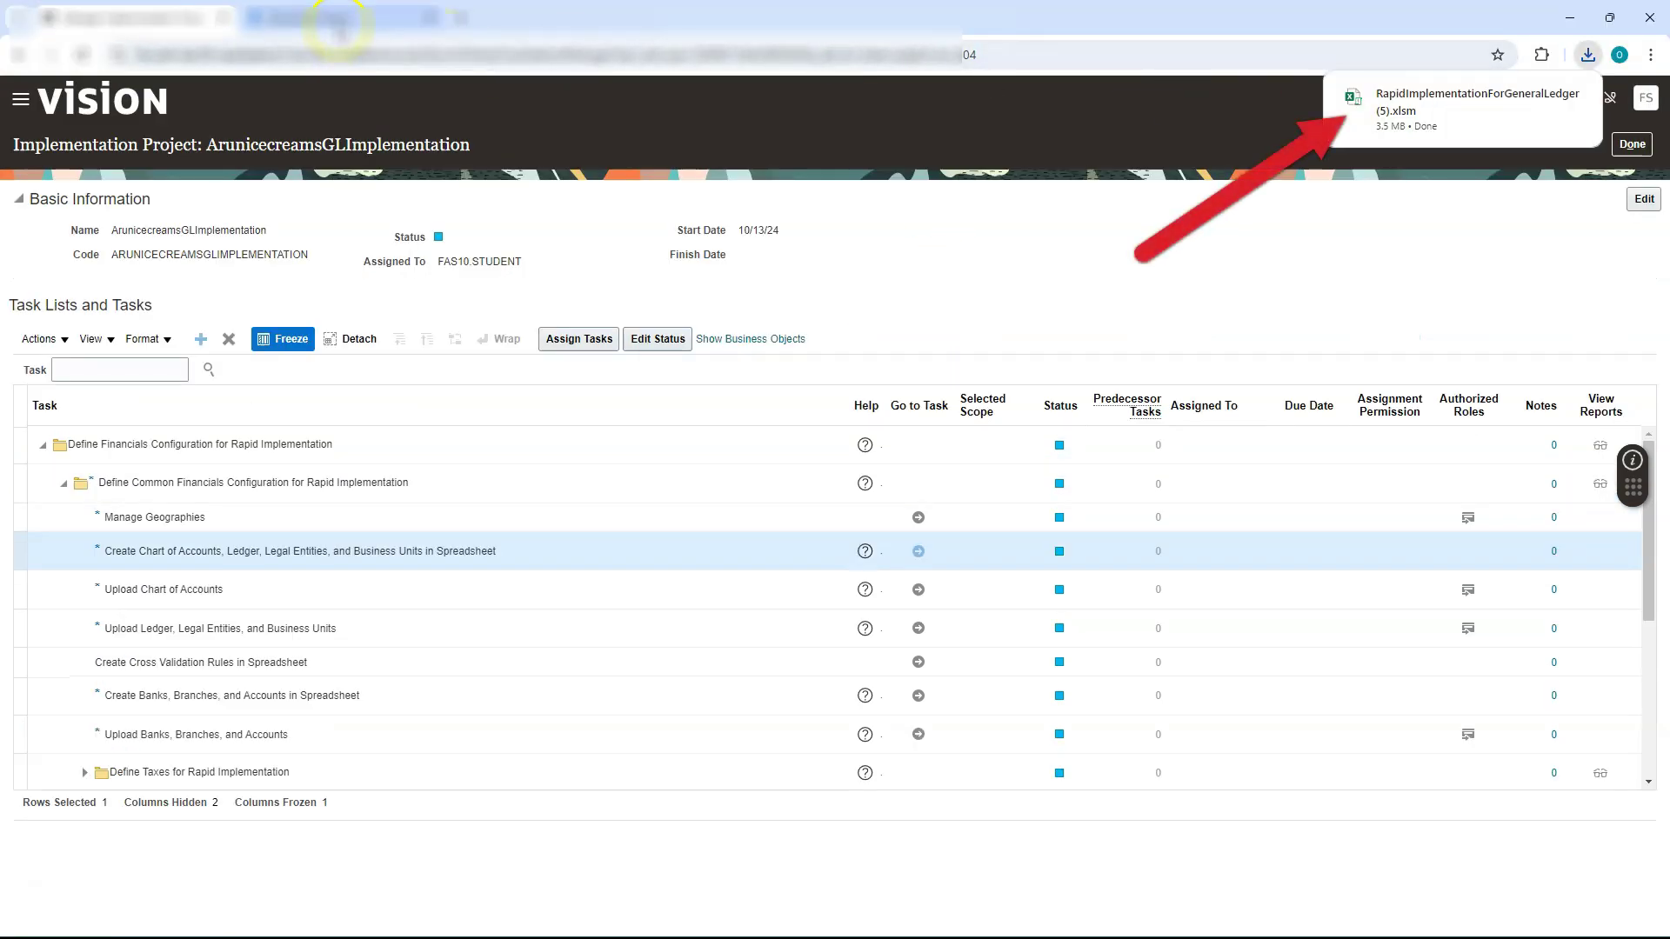
Open RapidImplementationForGeneralLedger (5).xlsm in Excel from Chrome's download history.
click(339, 25)
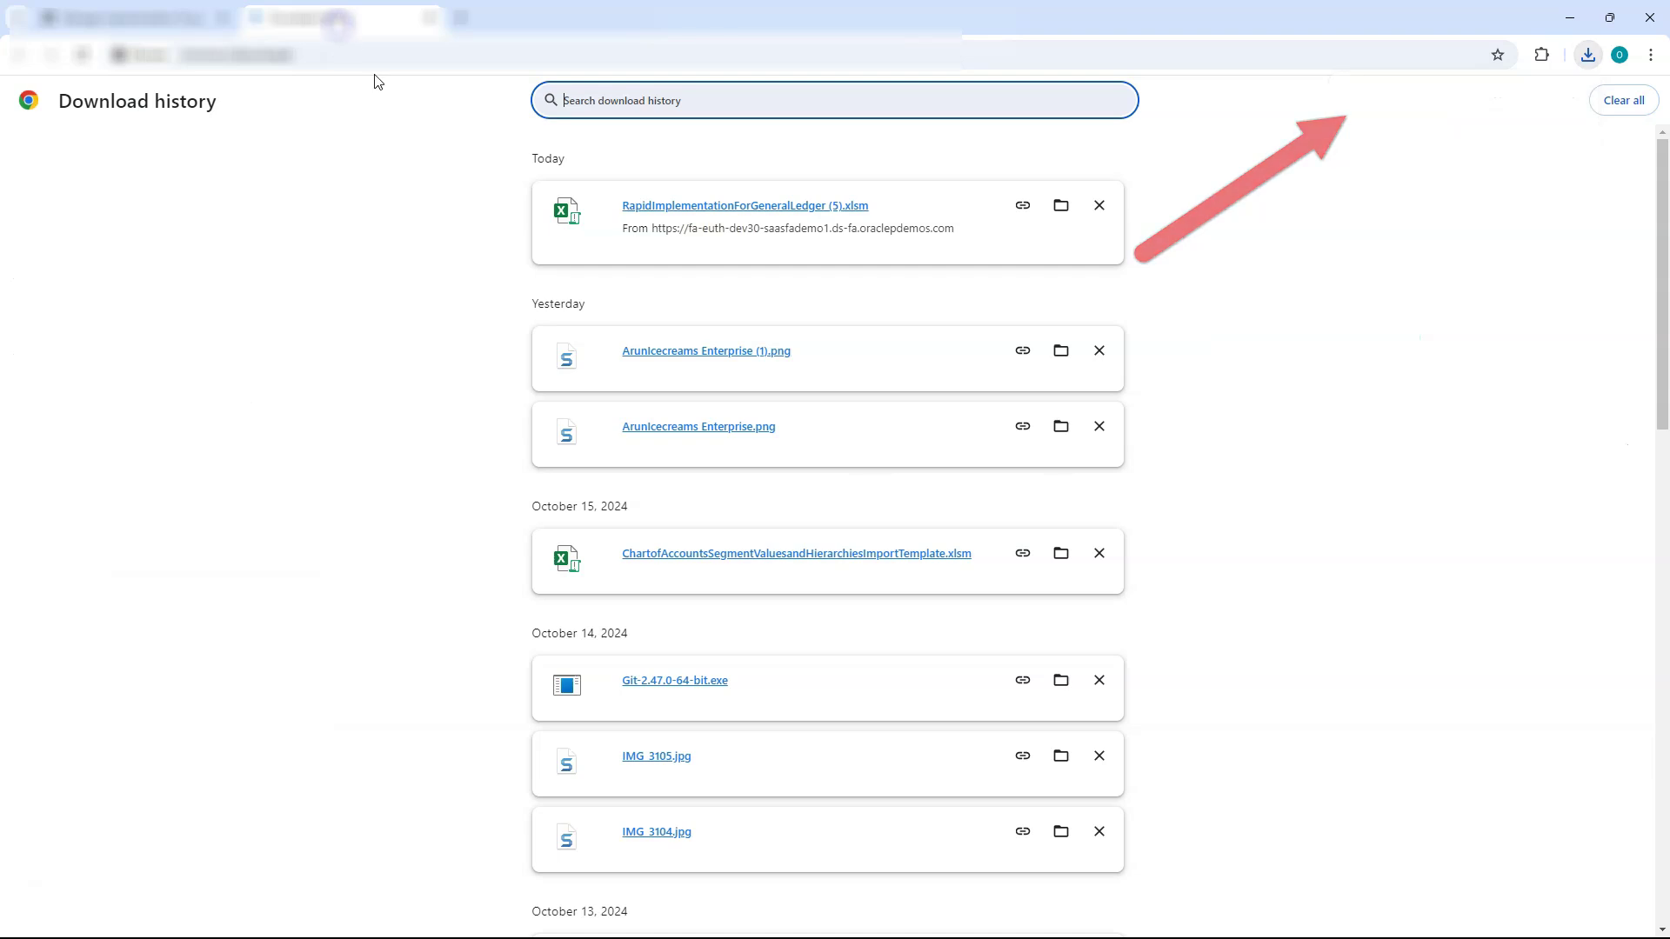
click(686, 206)
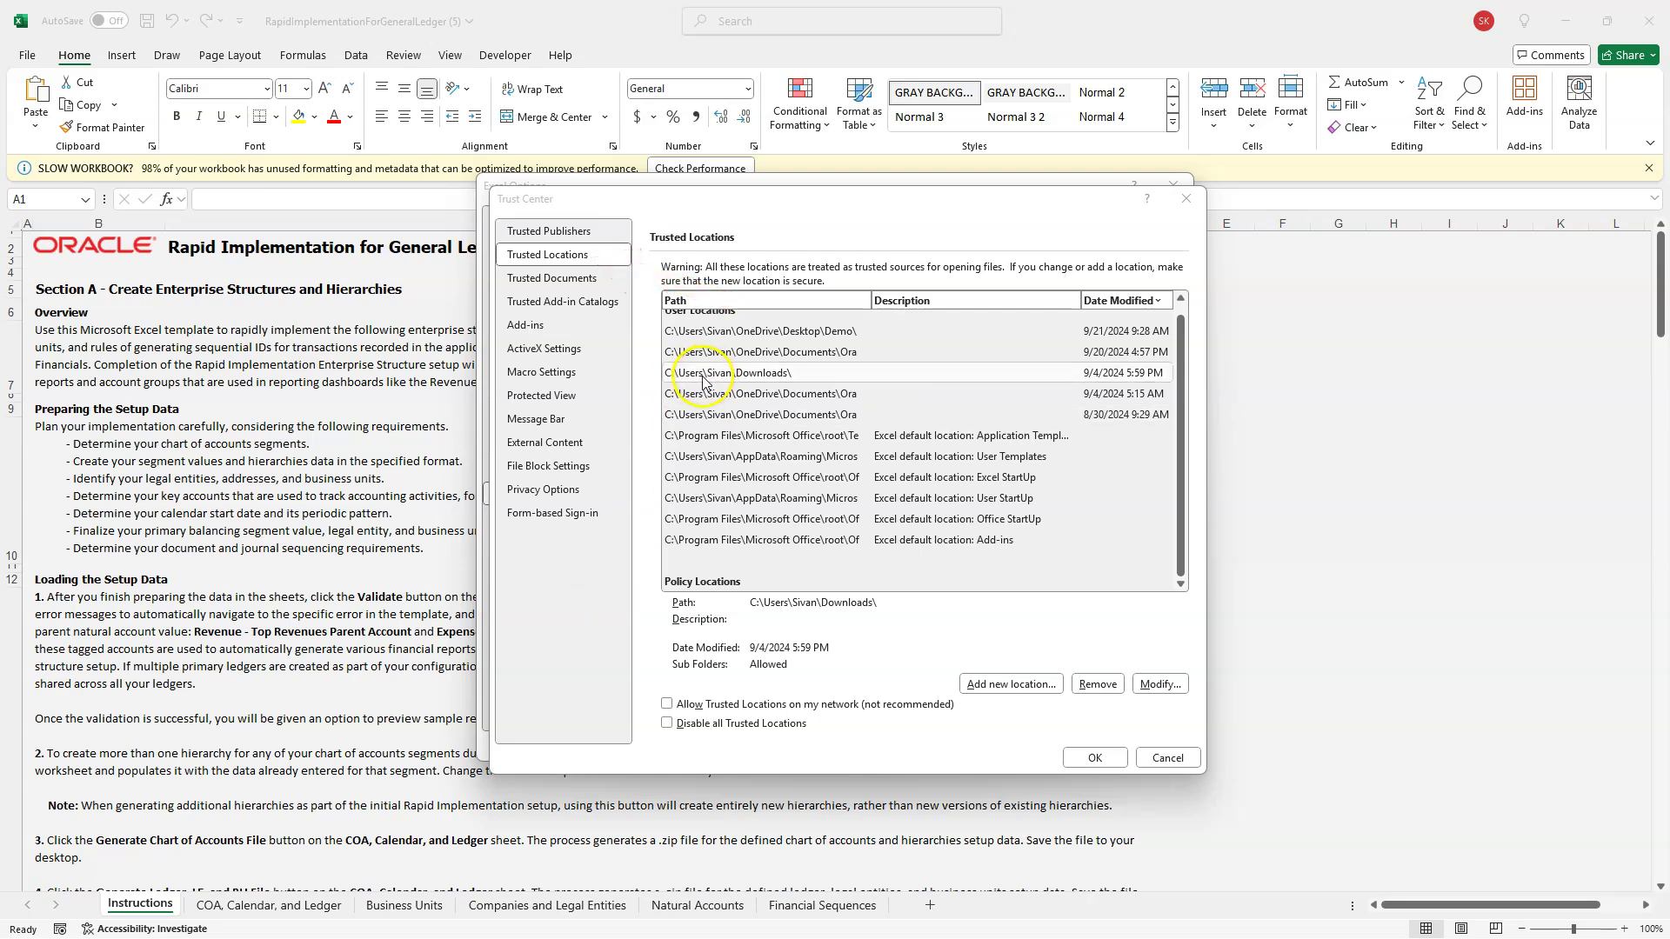
Pick the Downloads trusted location and browse the COA, Business Units, Companies and Natural Accounts sheets.
click(731, 374)
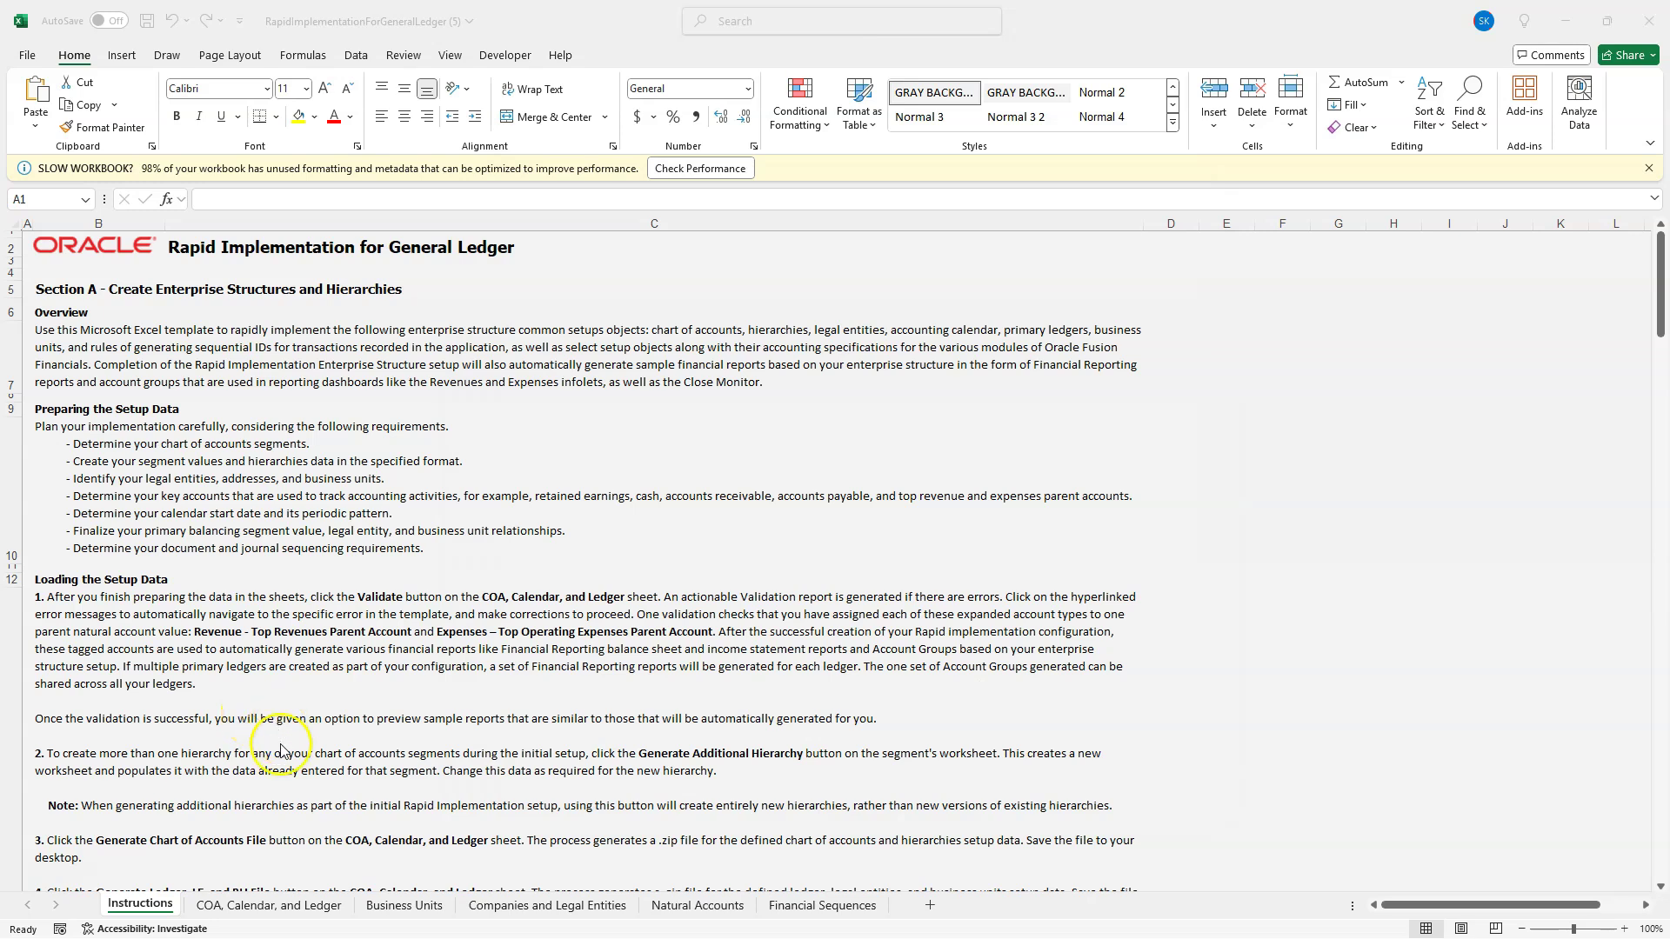
click(280, 907)
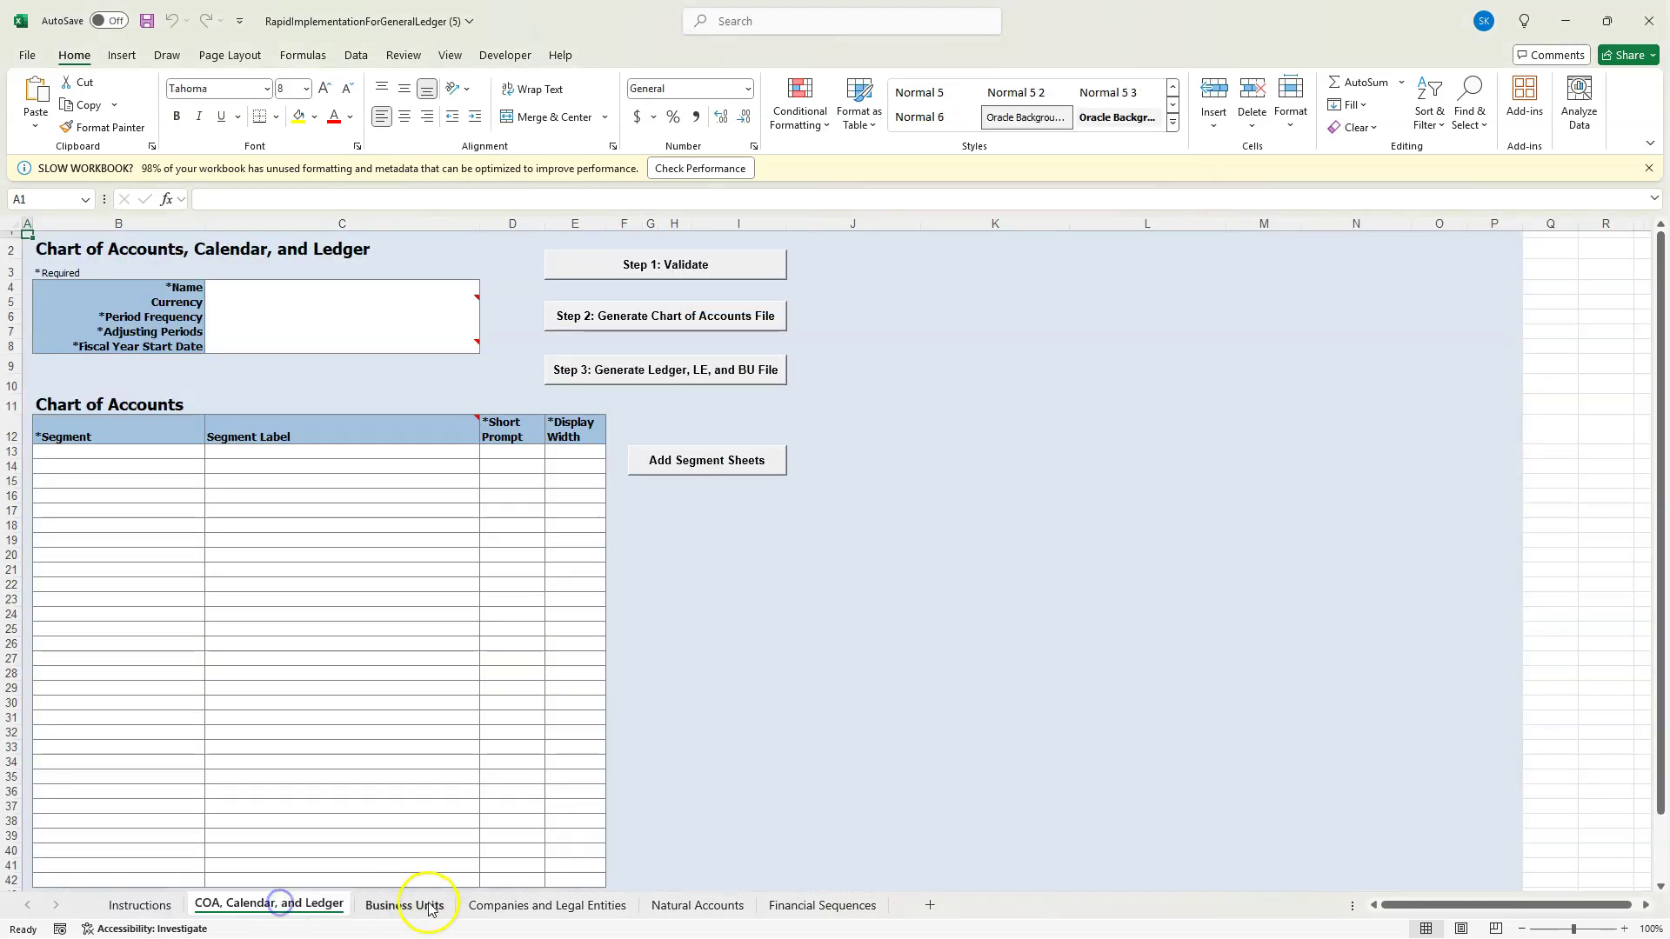
click(432, 904)
click(515, 907)
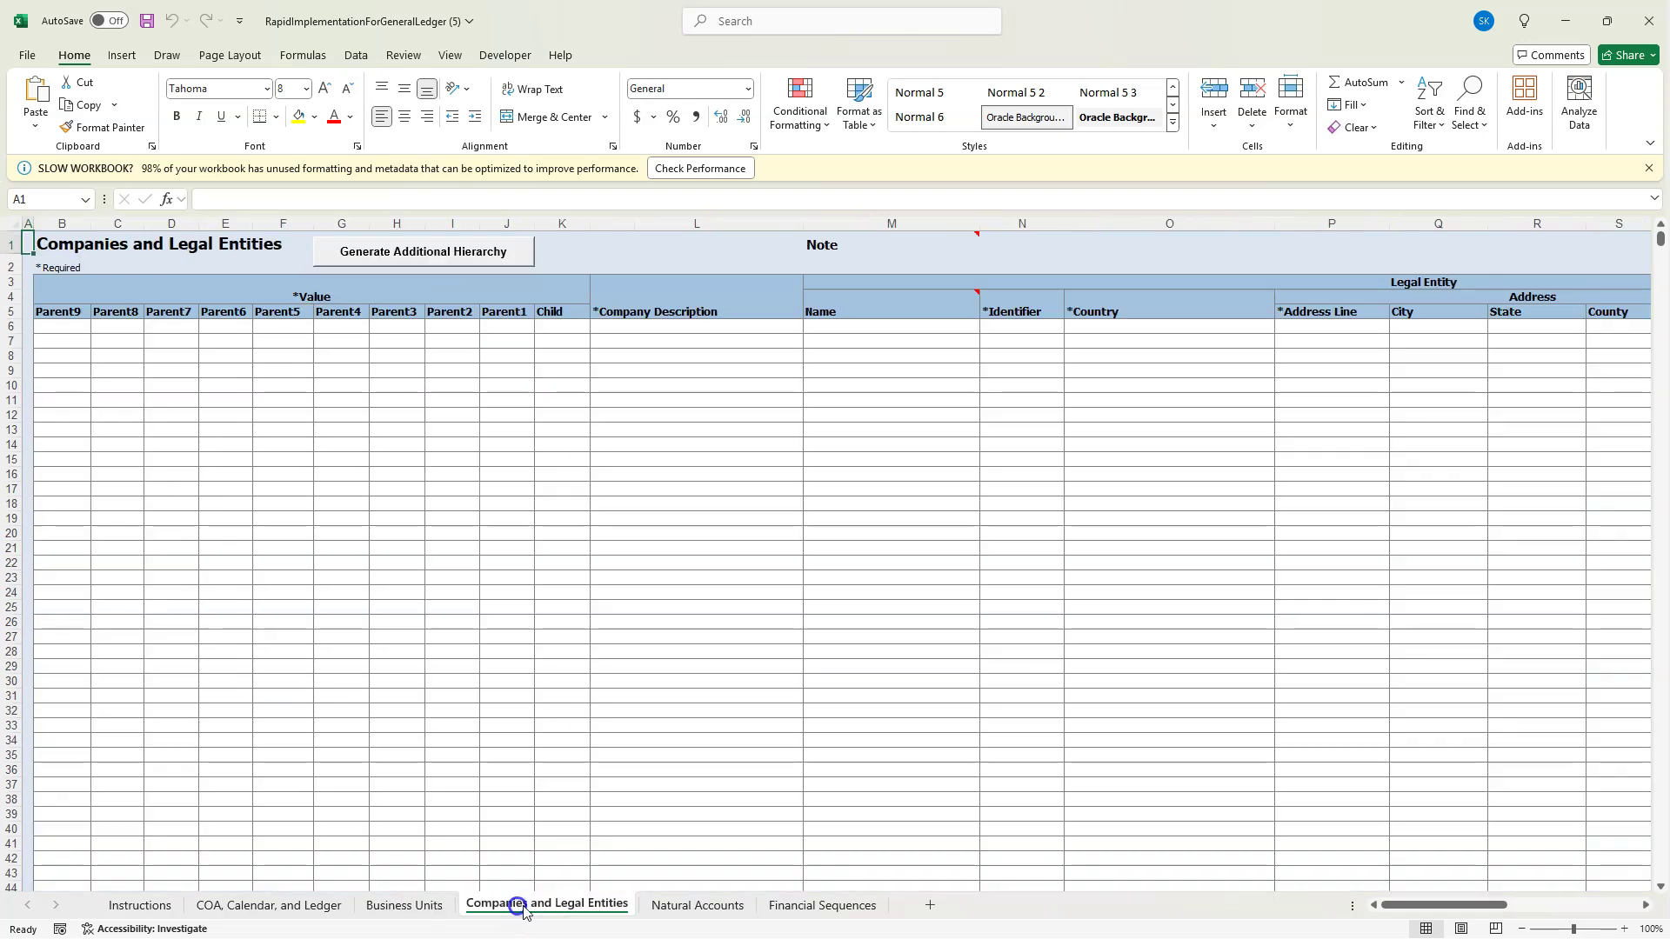
click(671, 909)
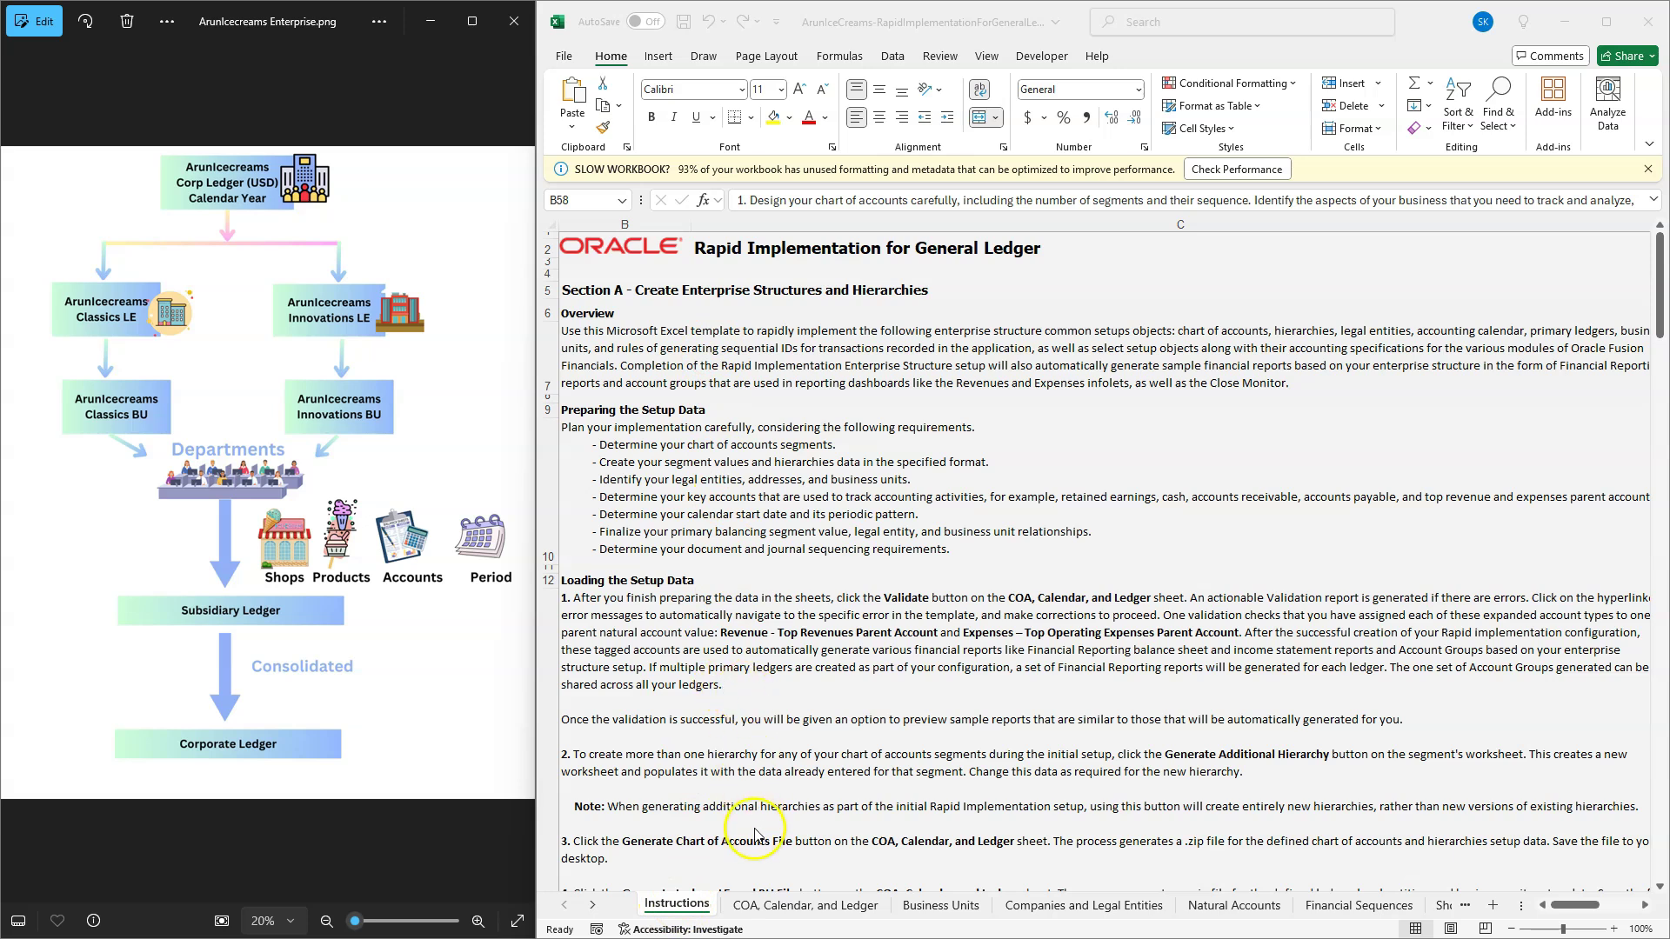
Review ledger ArunPrimaryLedger: USD currency, Monthly periods, adjusting periods and fiscal year start.
click(772, 908)
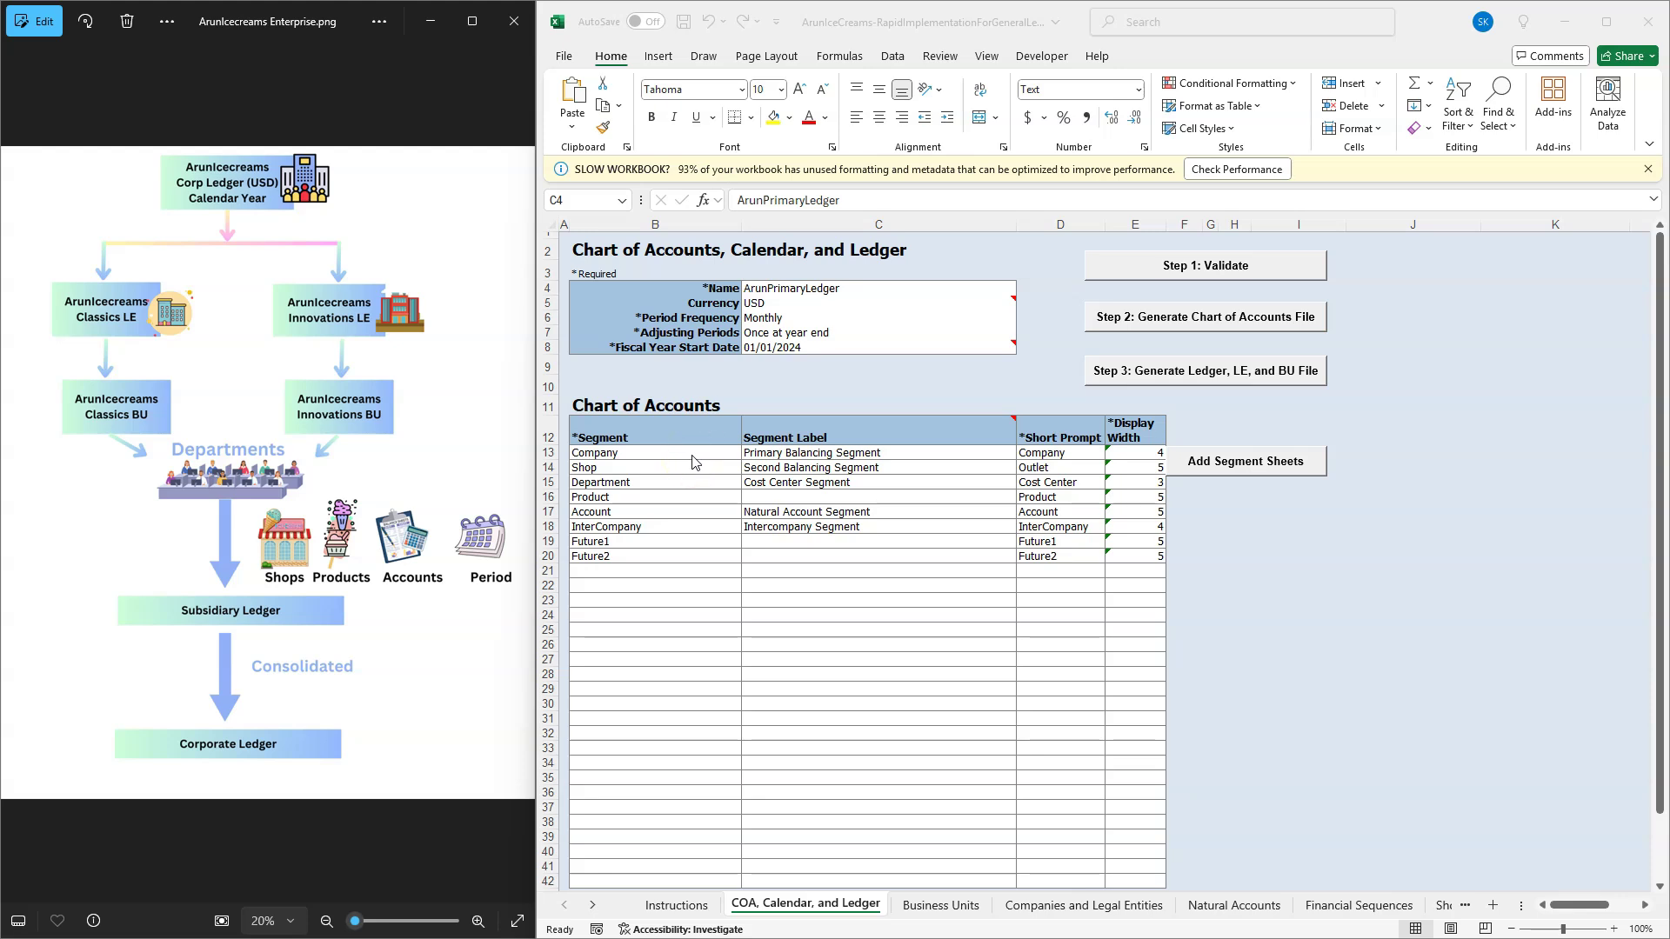
click(837, 288)
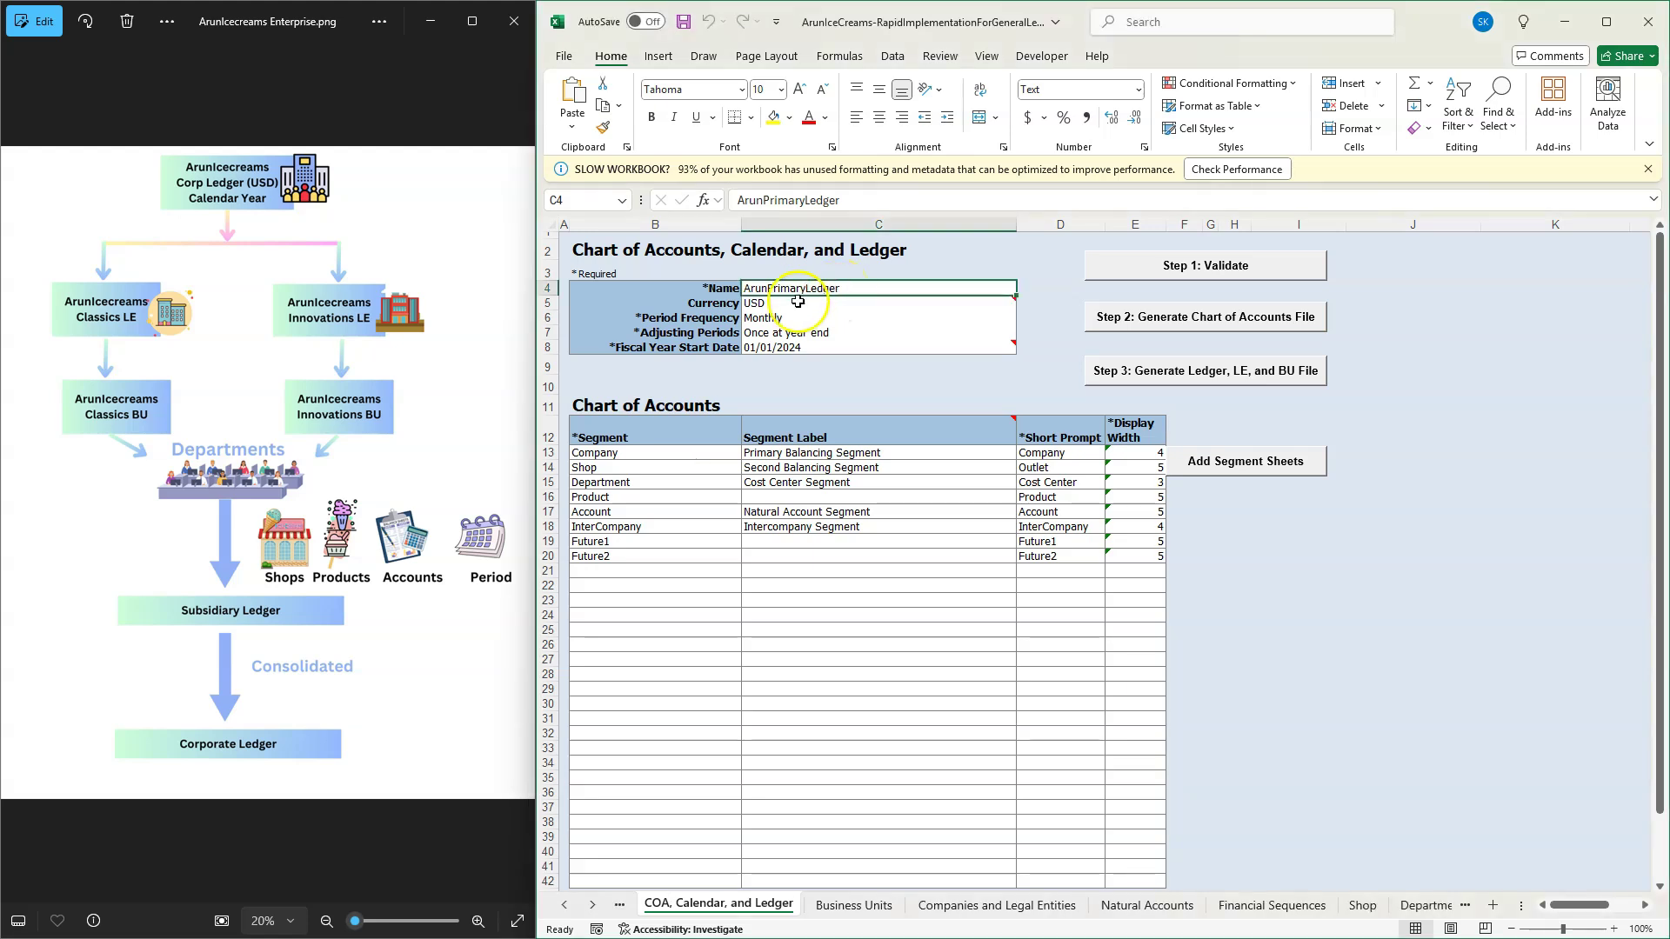
click(767, 305)
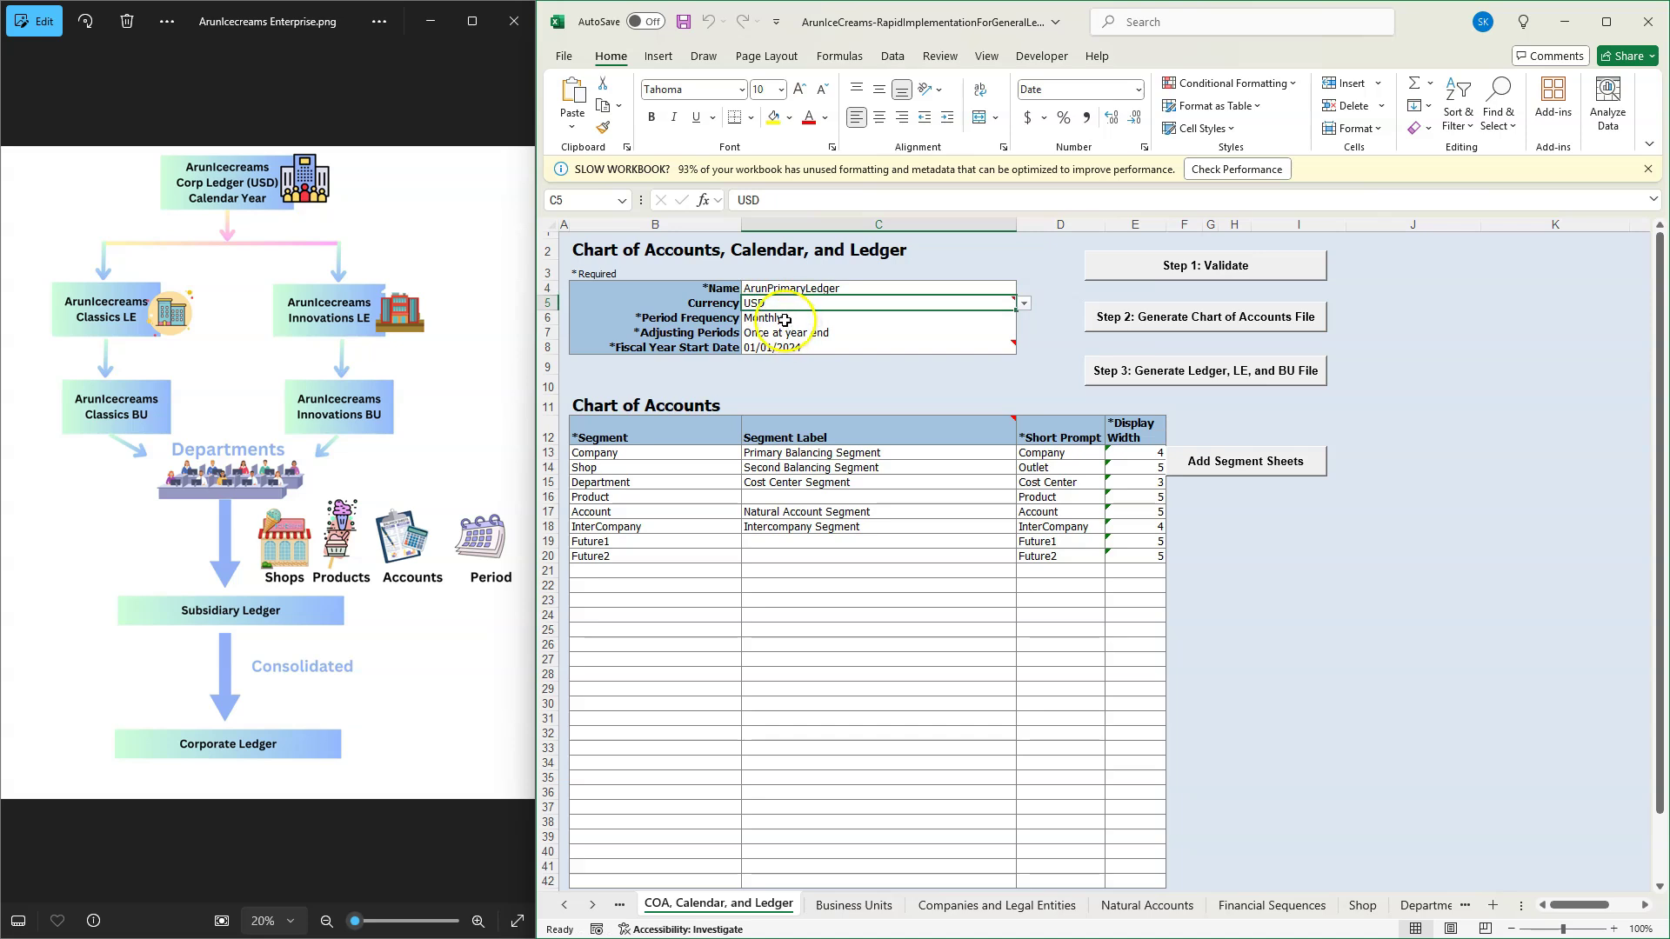
click(785, 319)
click(792, 331)
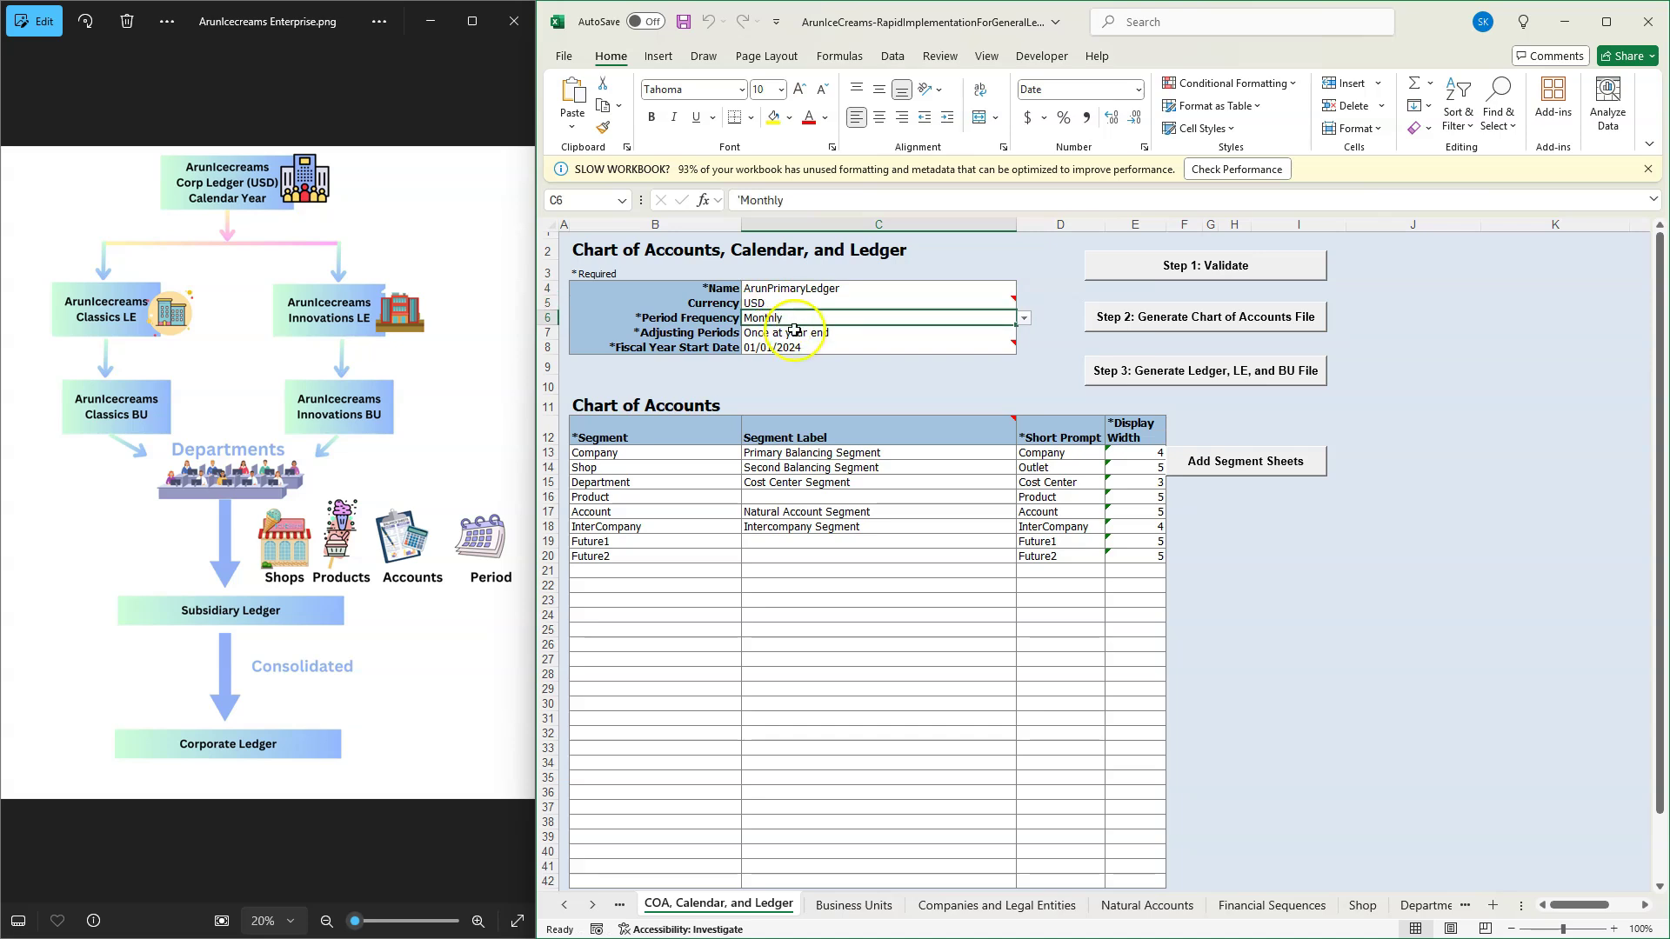
click(1024, 338)
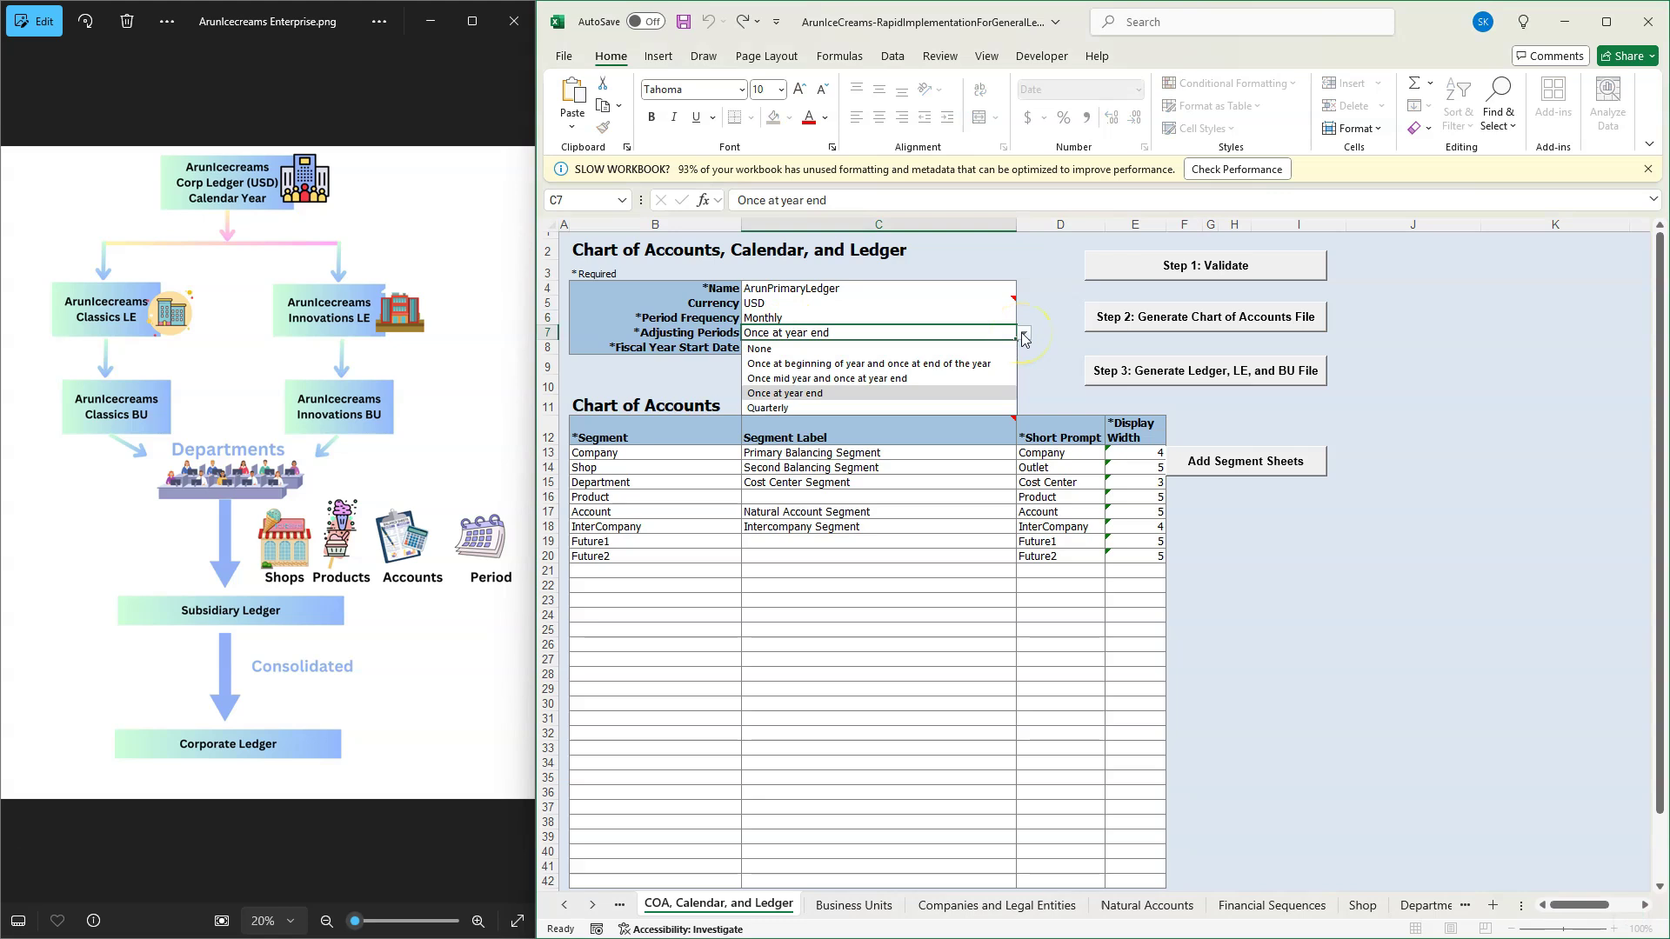
click(848, 346)
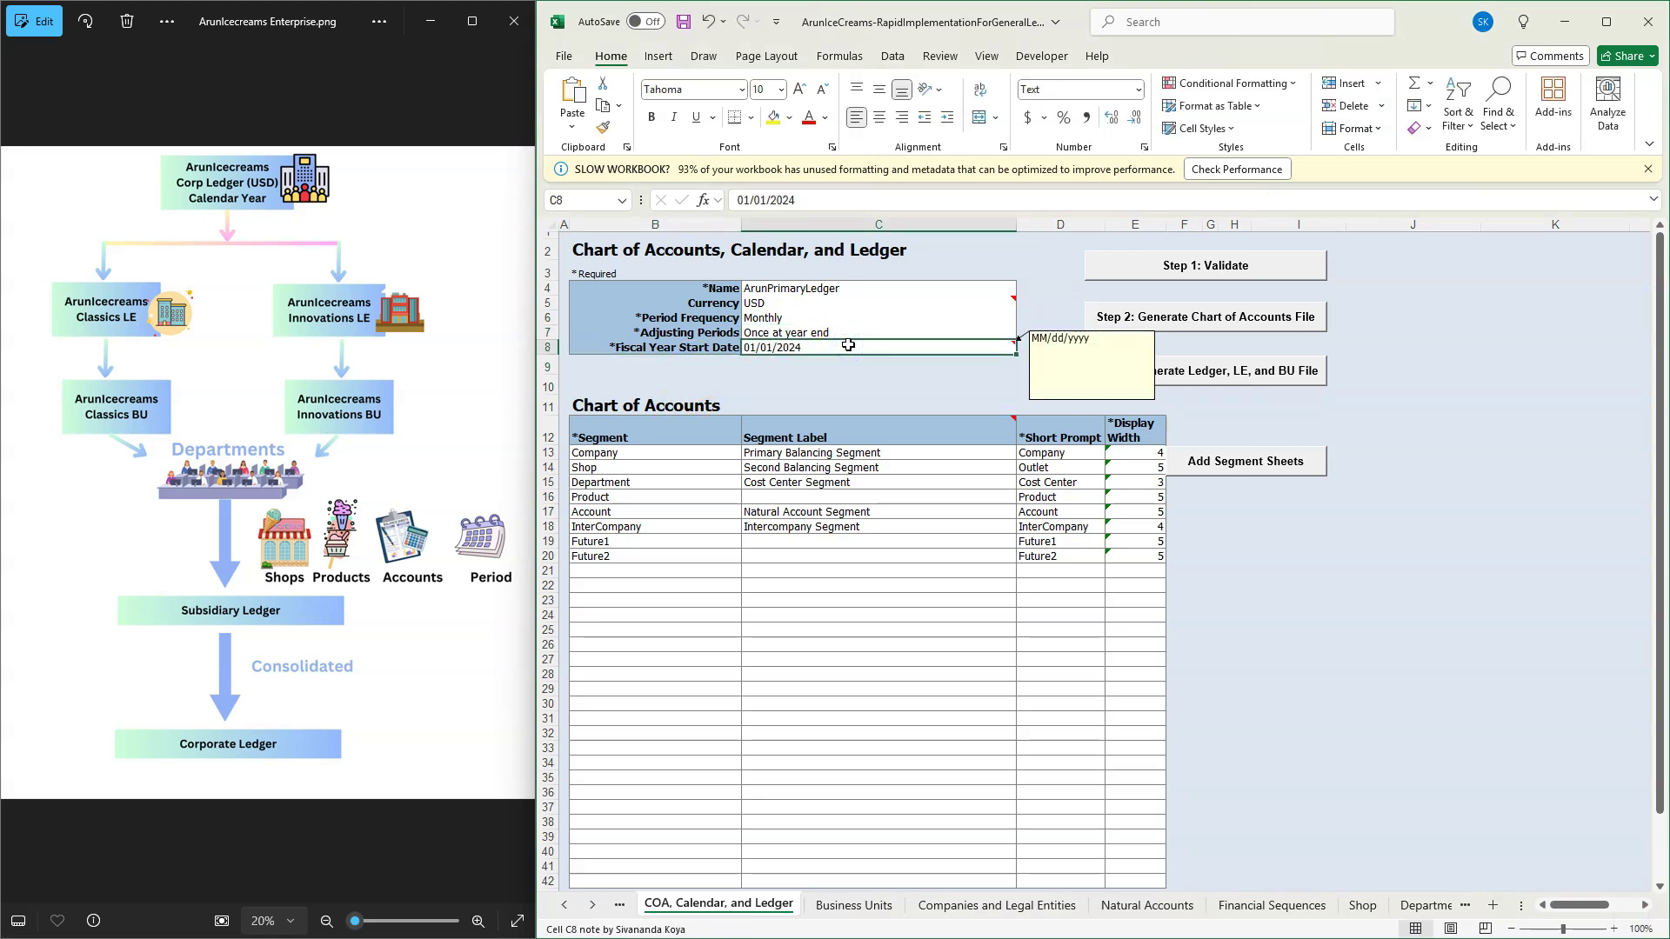
click(676, 412)
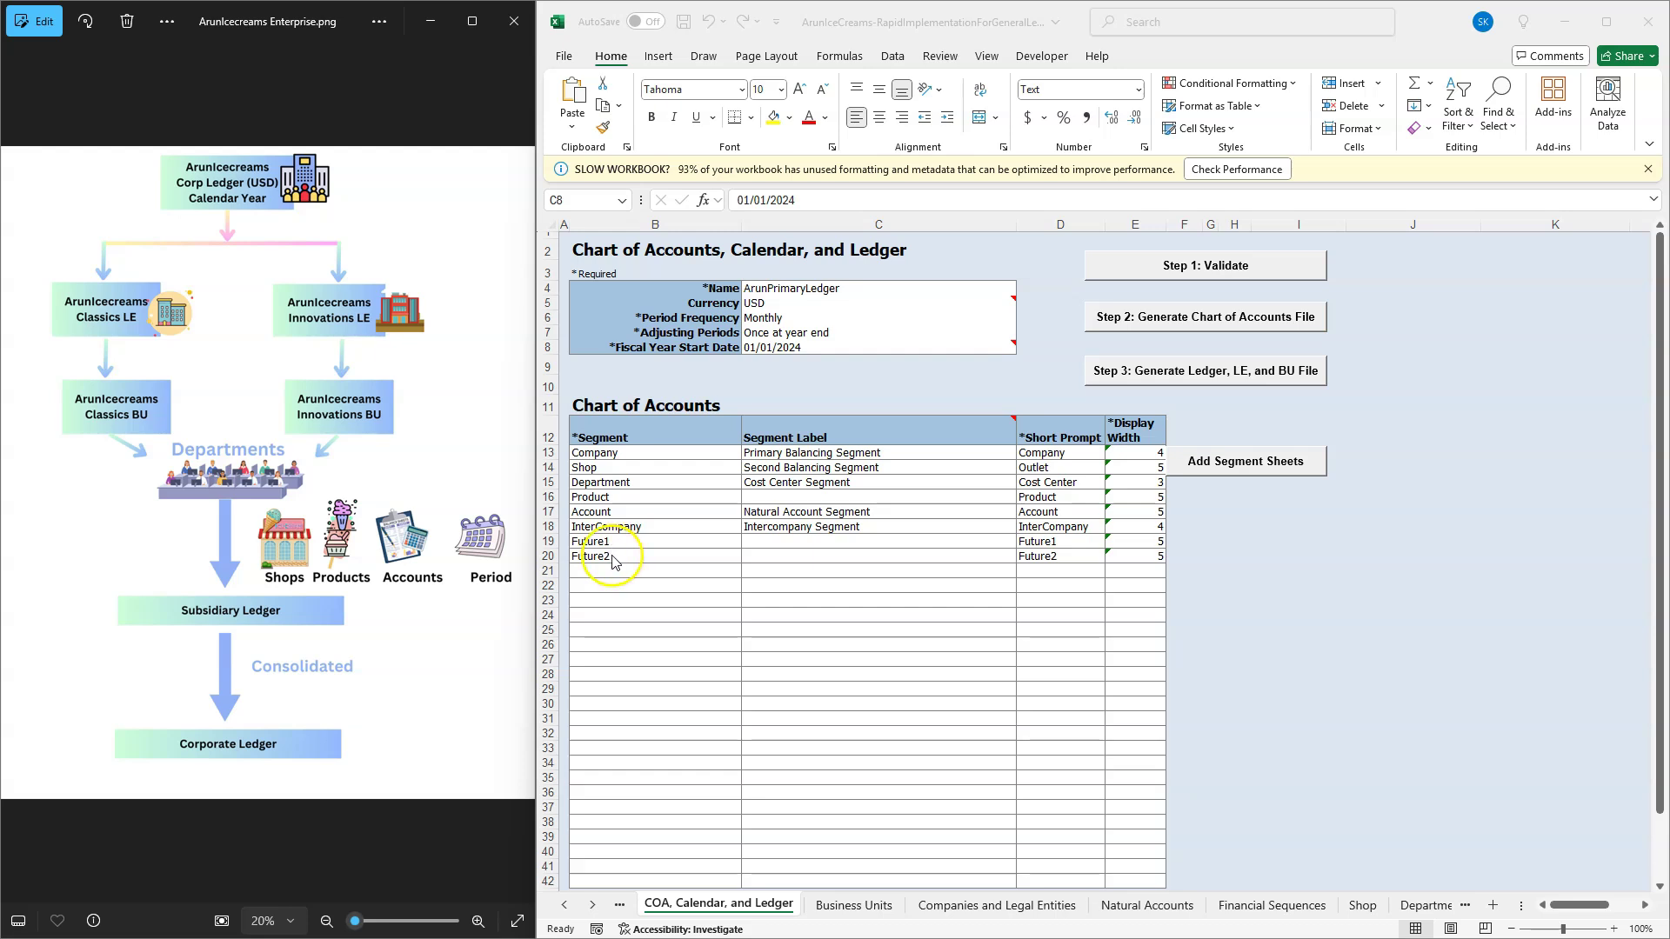
Review the Business Units and Companies sheets, comparing segment names with company descriptions.
click(844, 908)
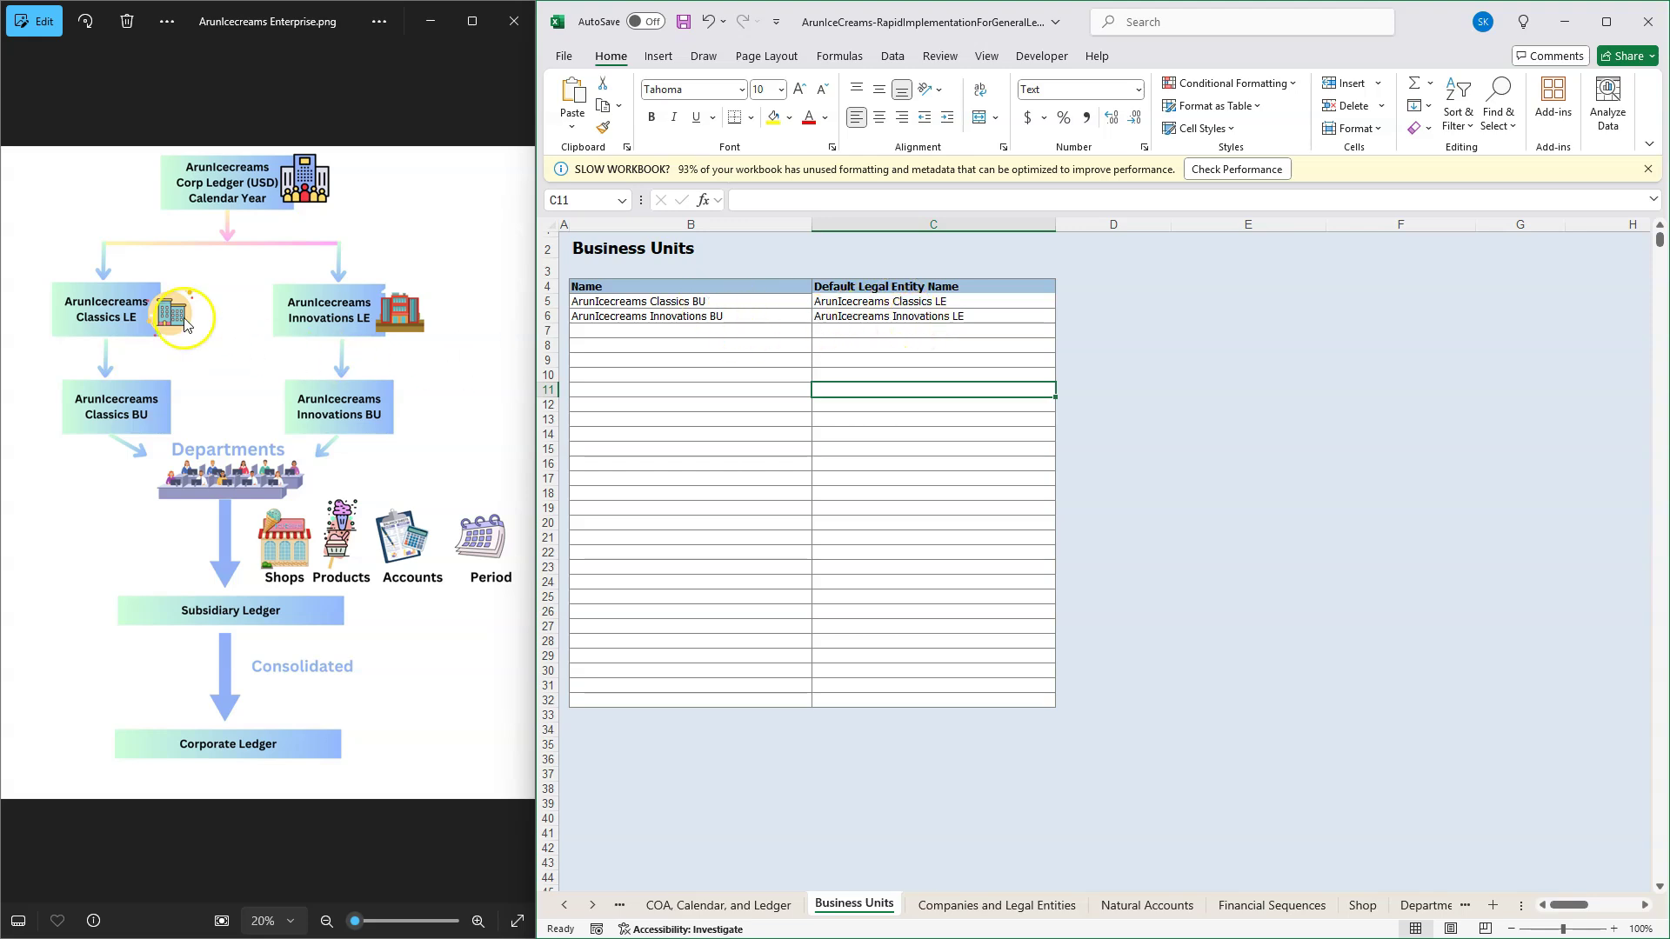
click(989, 911)
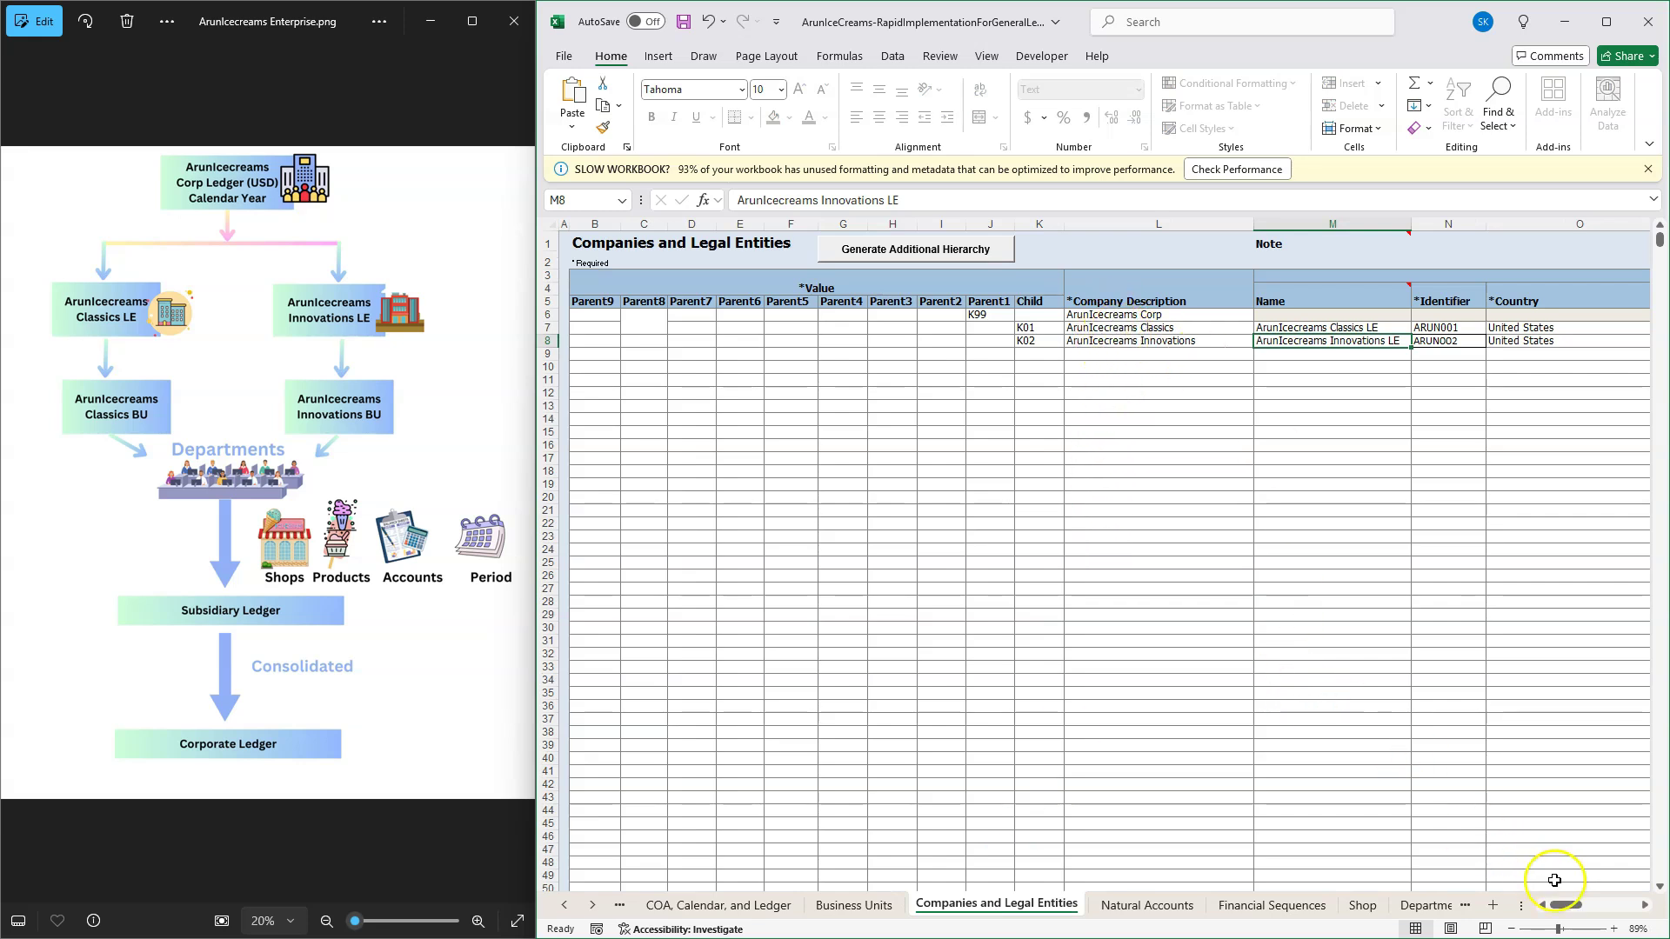
mouse_move(1570, 906)
mouse_down()
mouse_move(1609, 906)
mouse_move(1588, 906)
mouse_up()
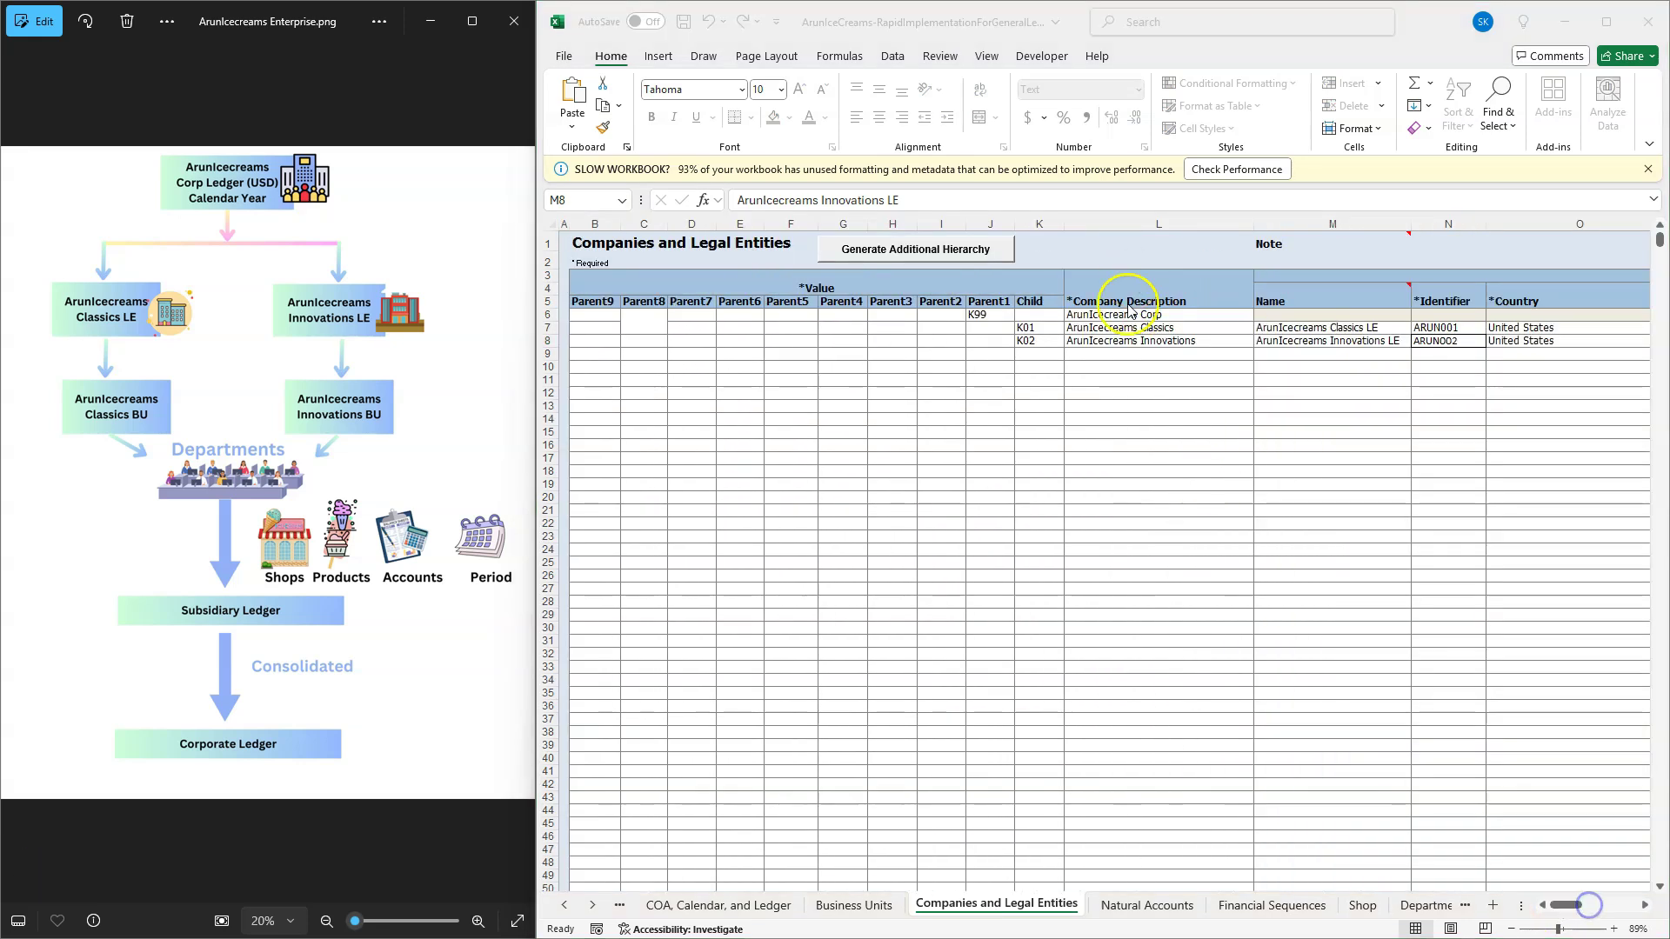
click(759, 907)
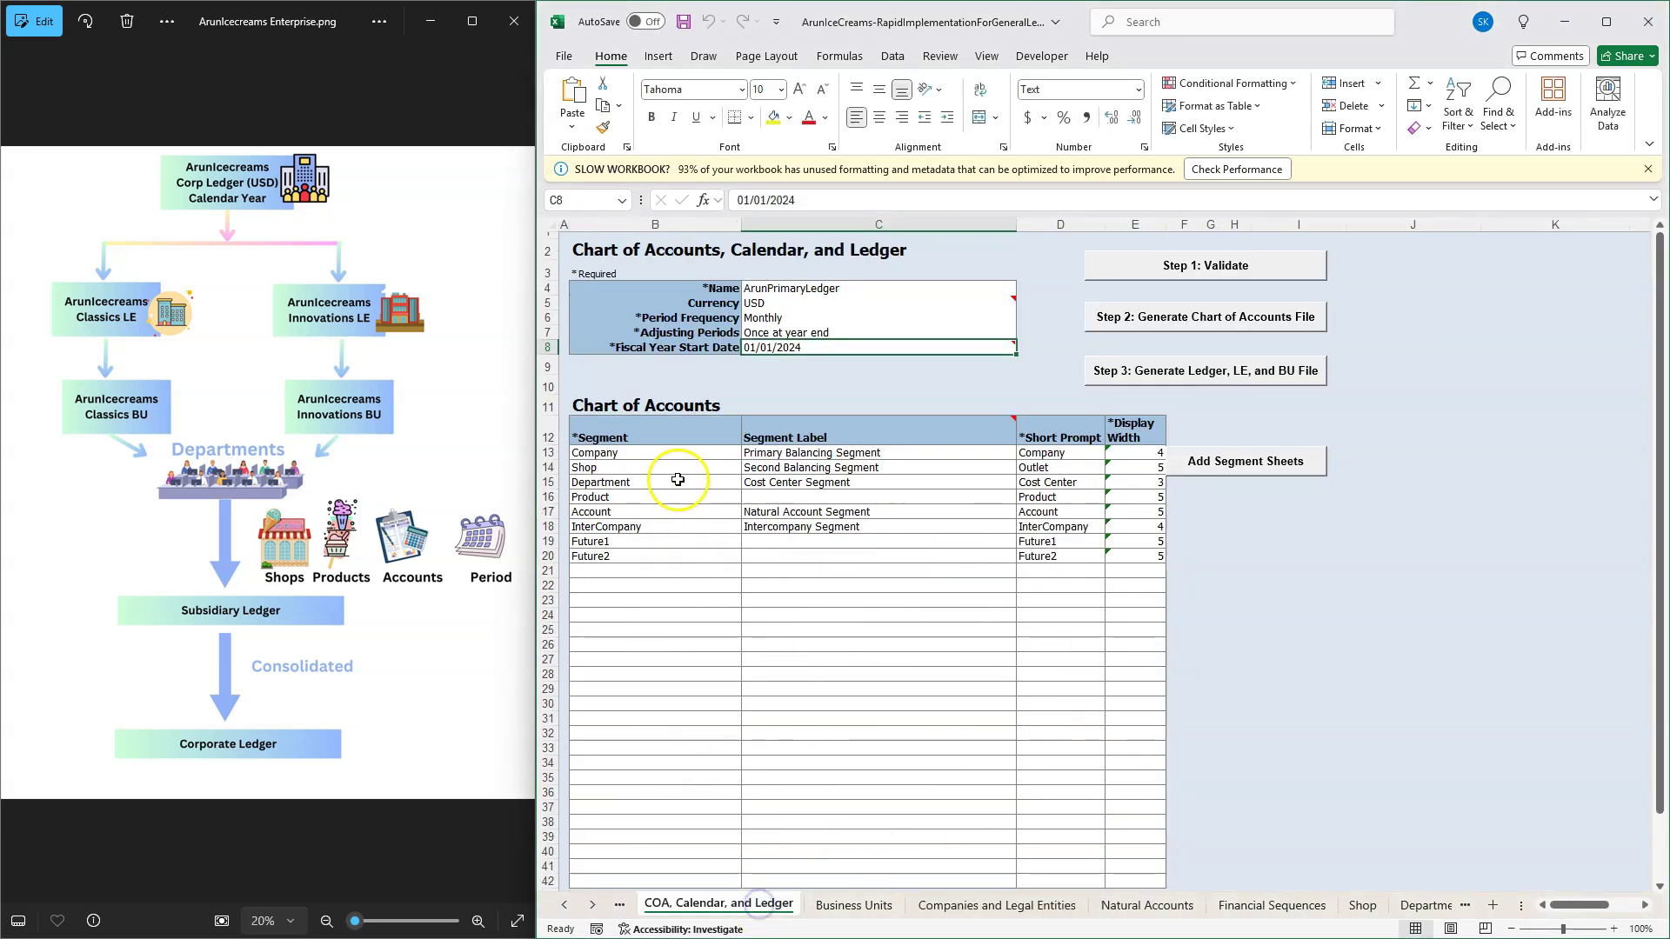
drag(631, 453, 628, 457)
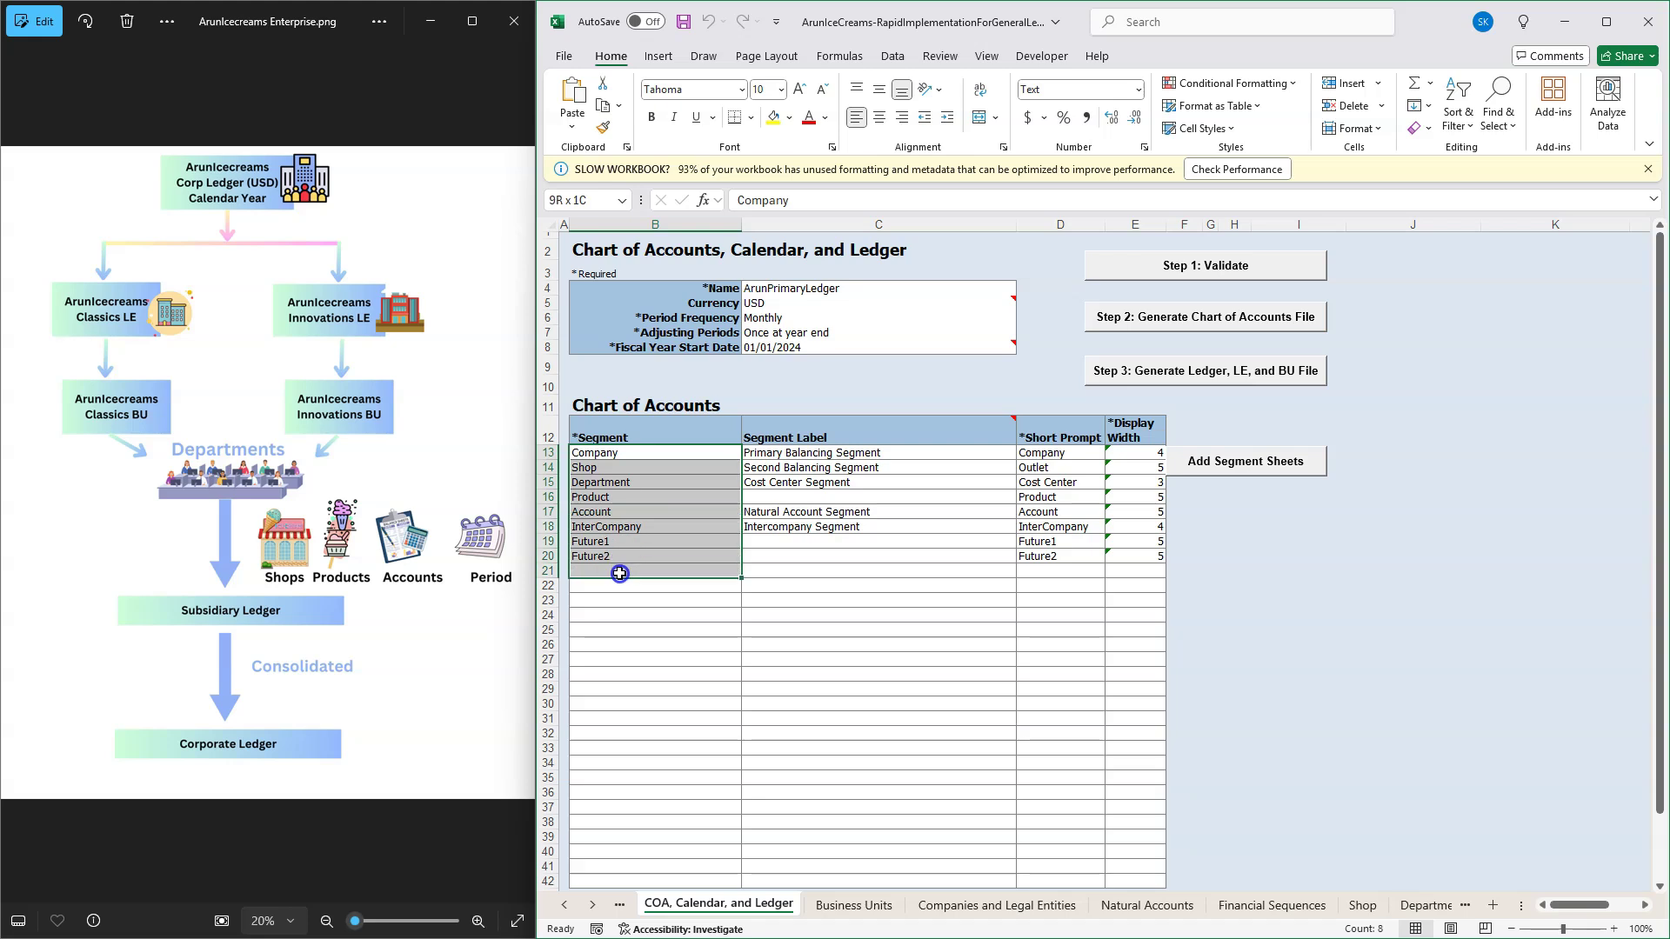
click(1000, 906)
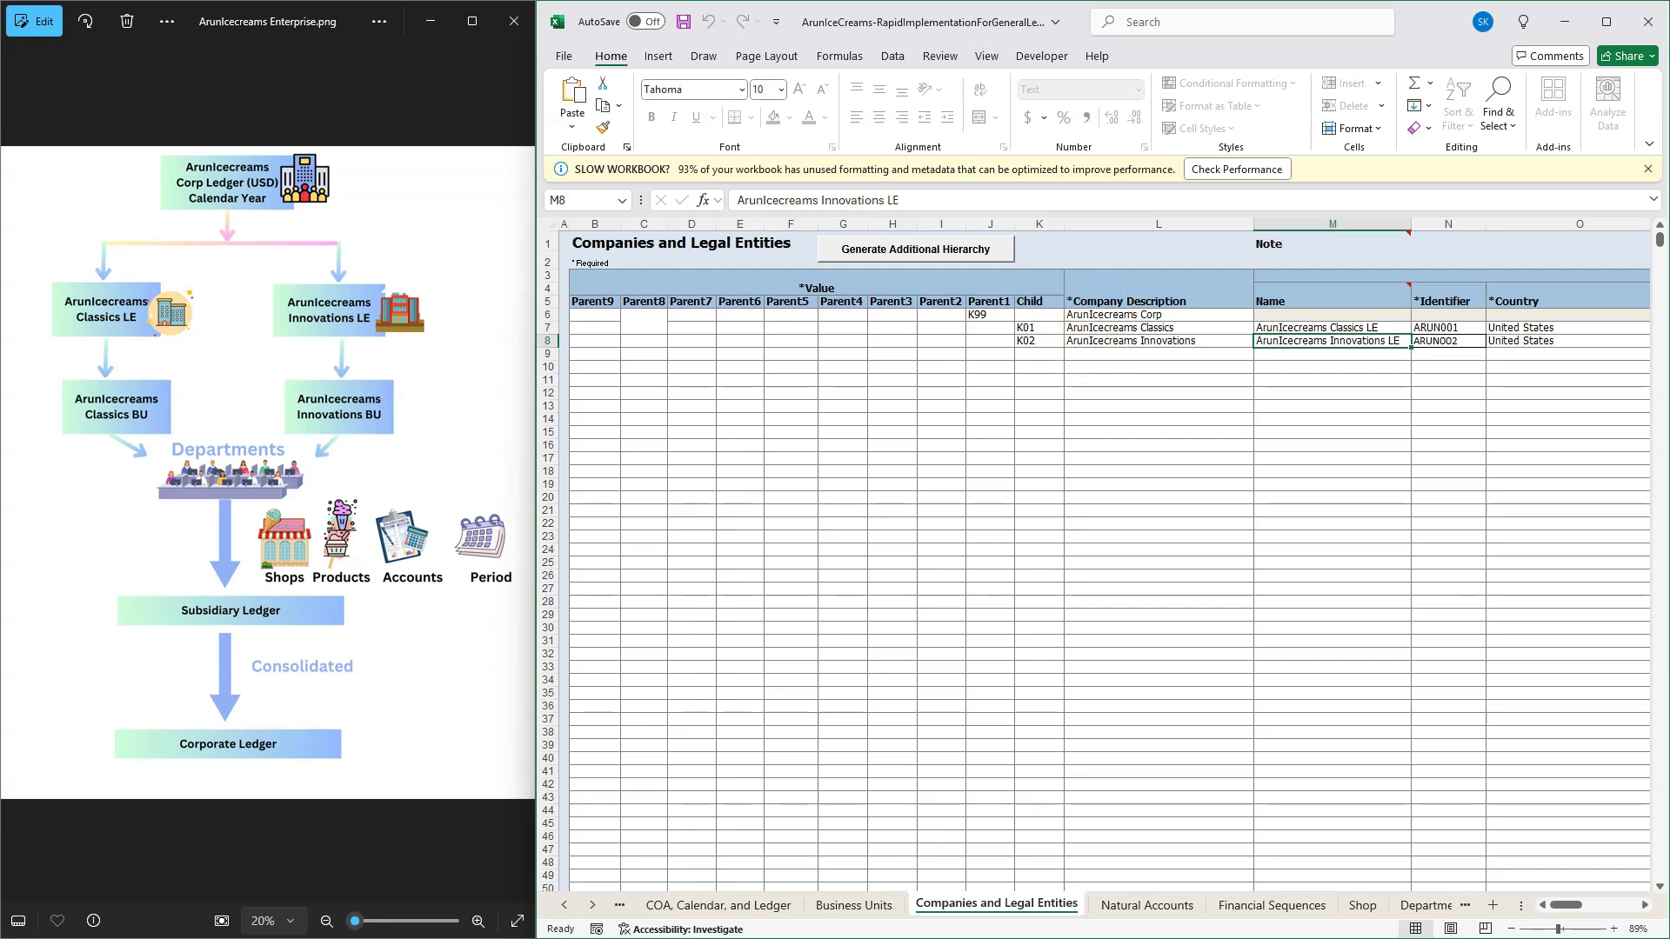
drag(1079, 328, 972, 317)
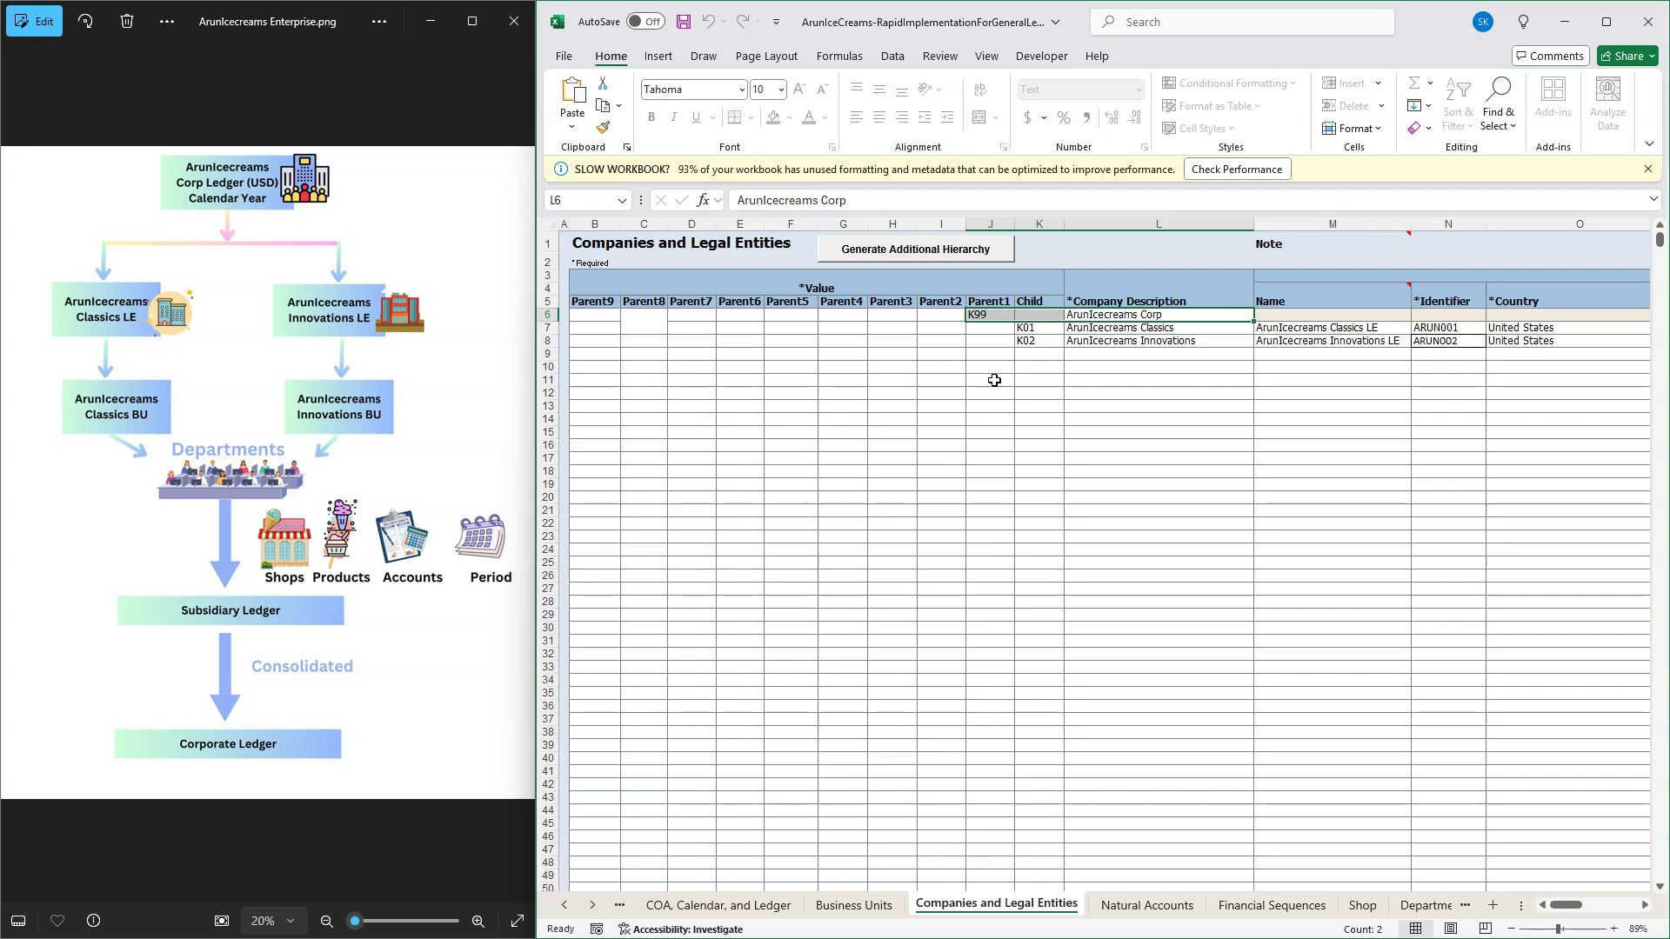
Page through the Natural Accounts, Shop, Department, Product, InterCompany, Future1 and Future2 sheets.
click(1117, 909)
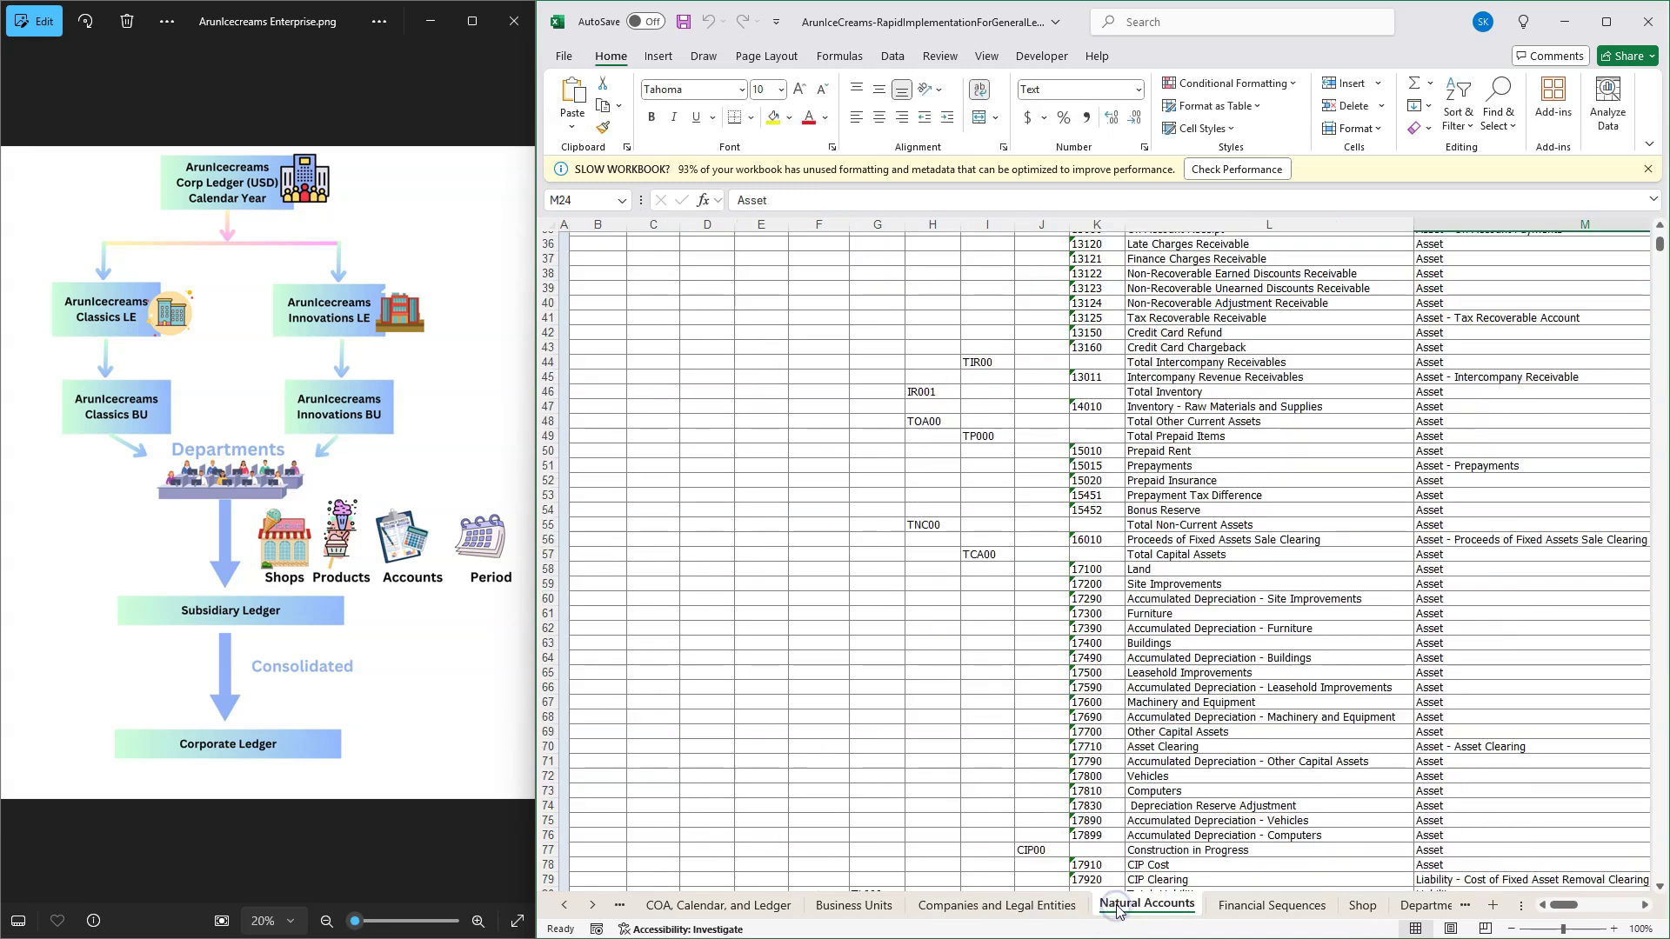
scroll(1162, 580, up, 12)
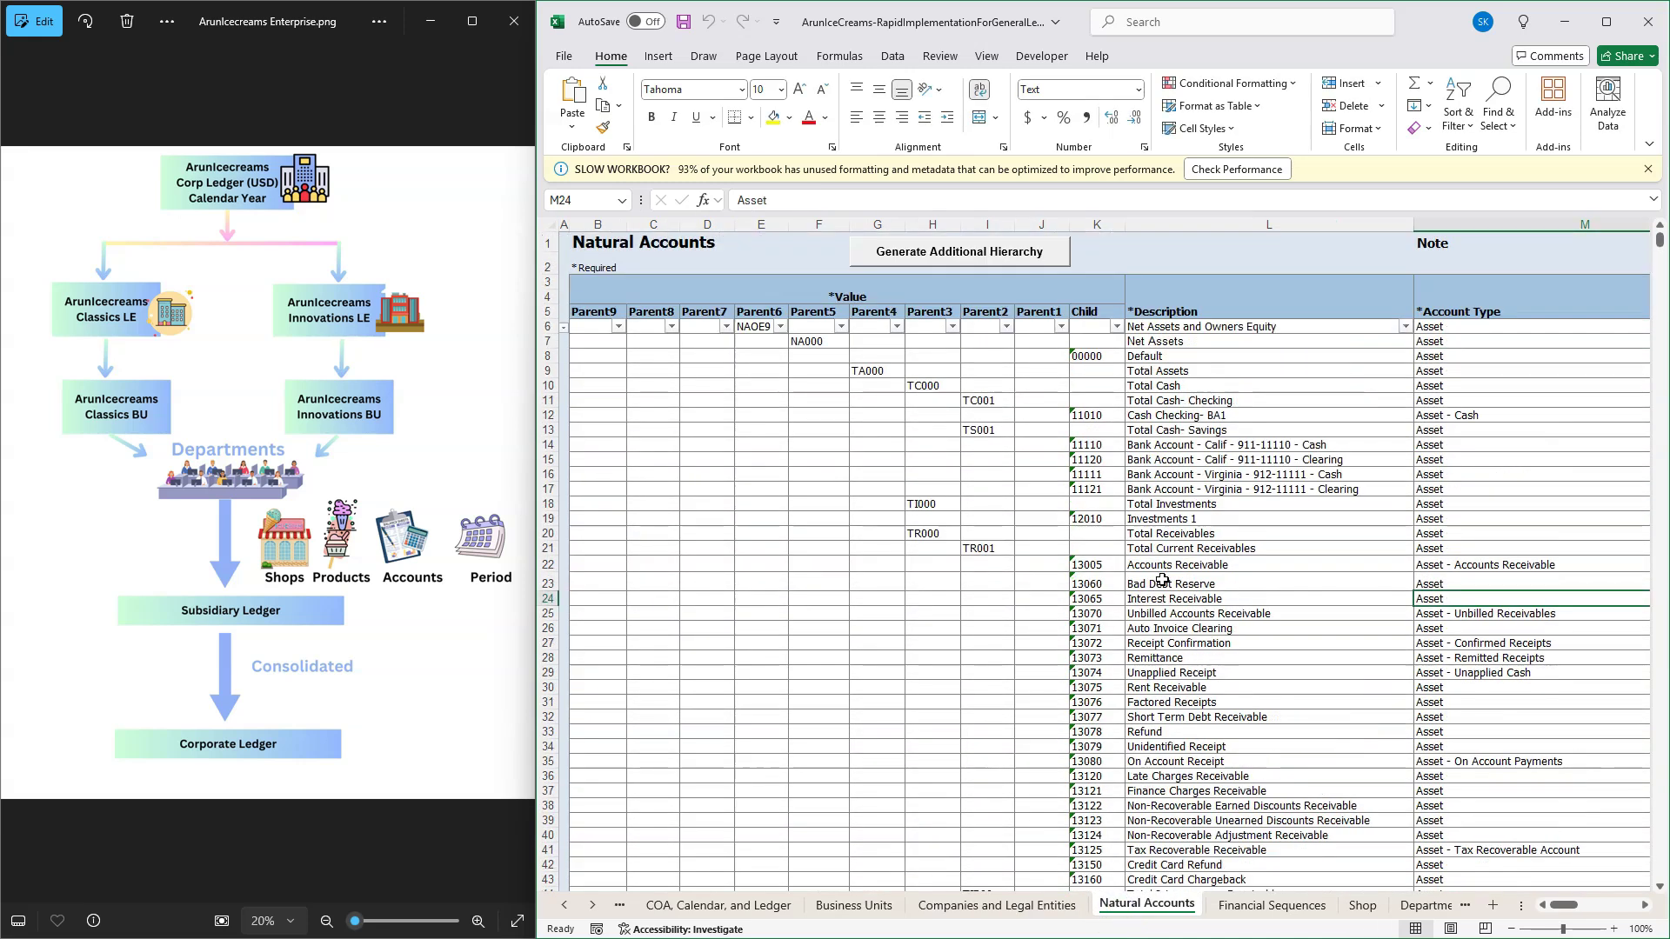
click(1363, 907)
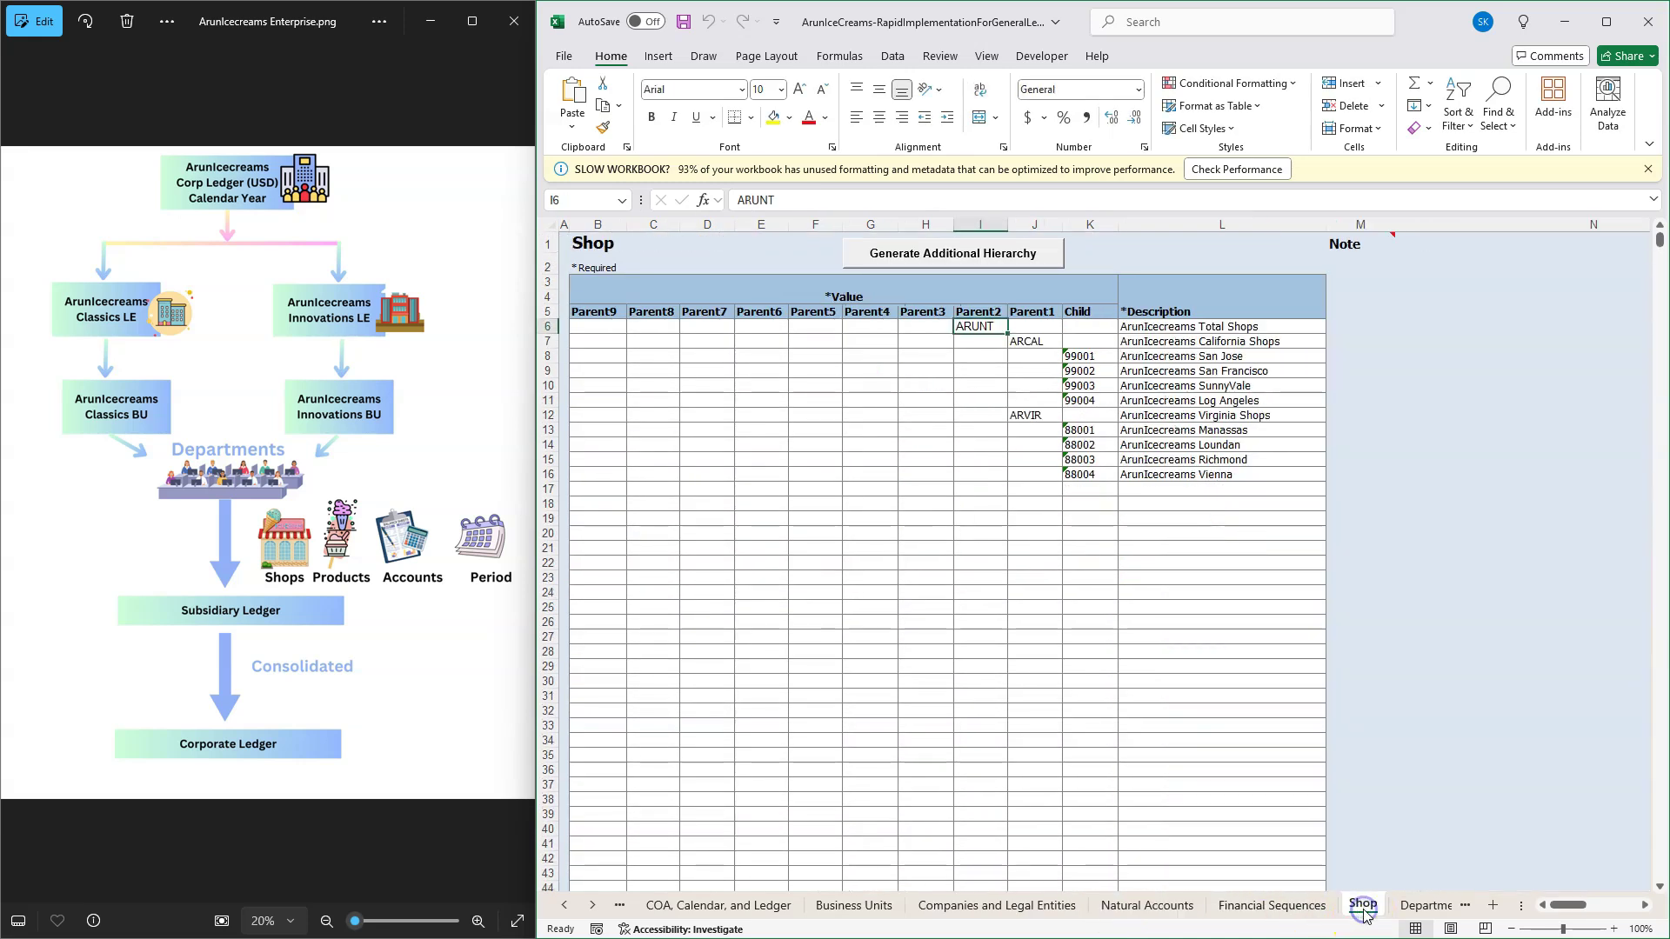
click(1420, 906)
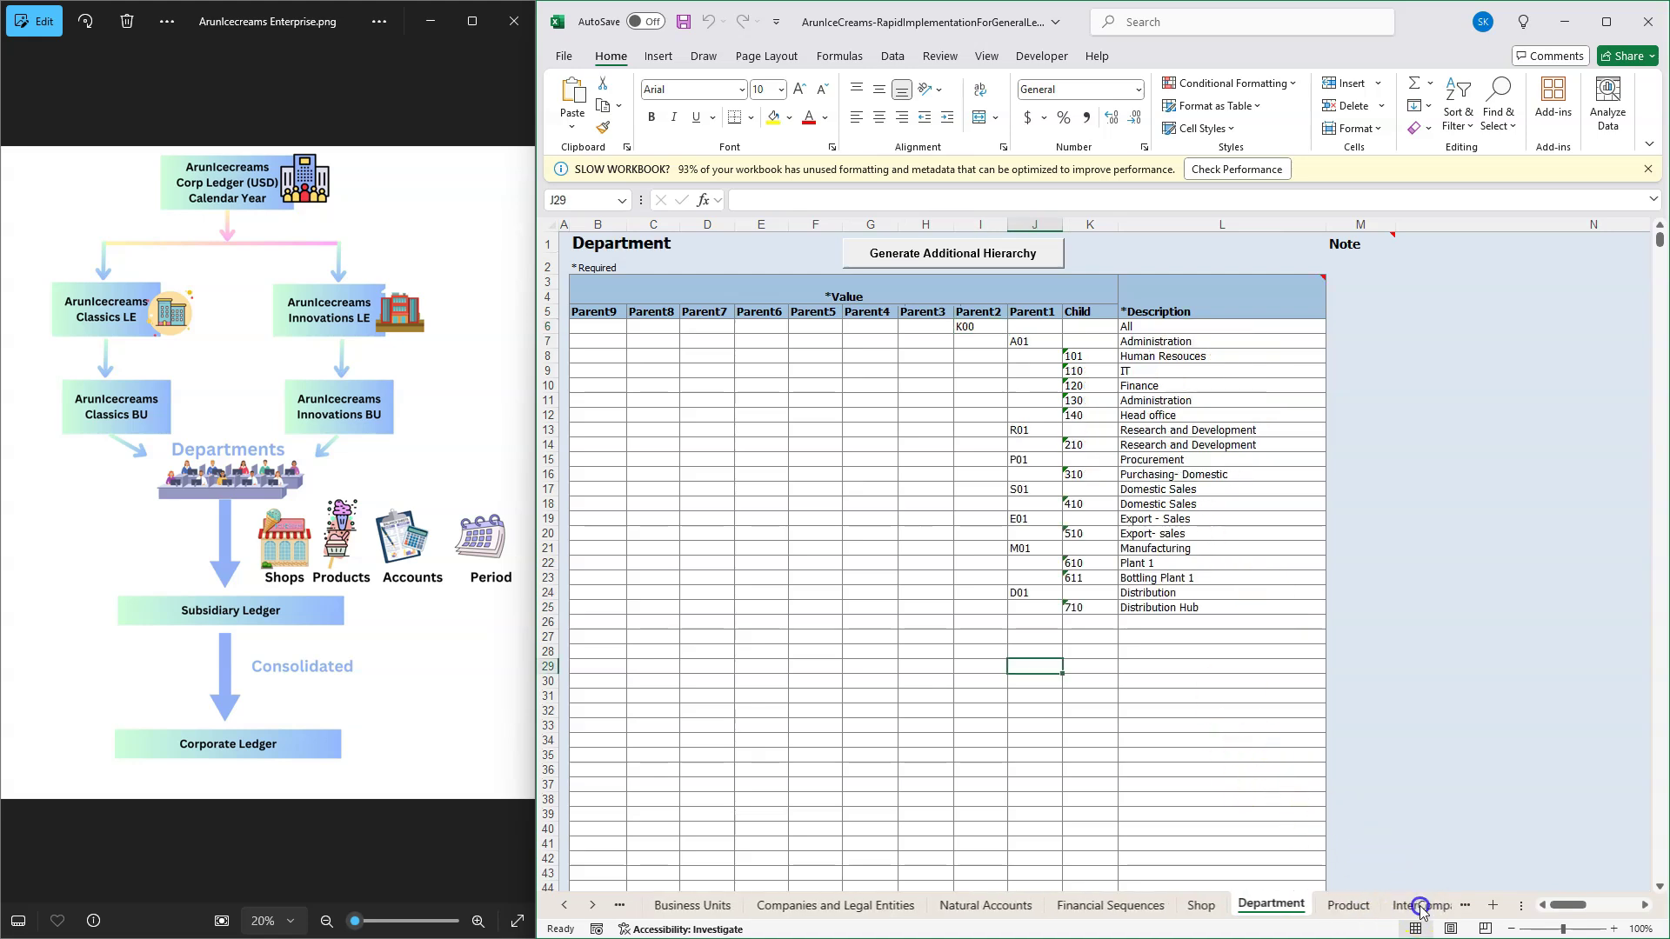
click(1361, 907)
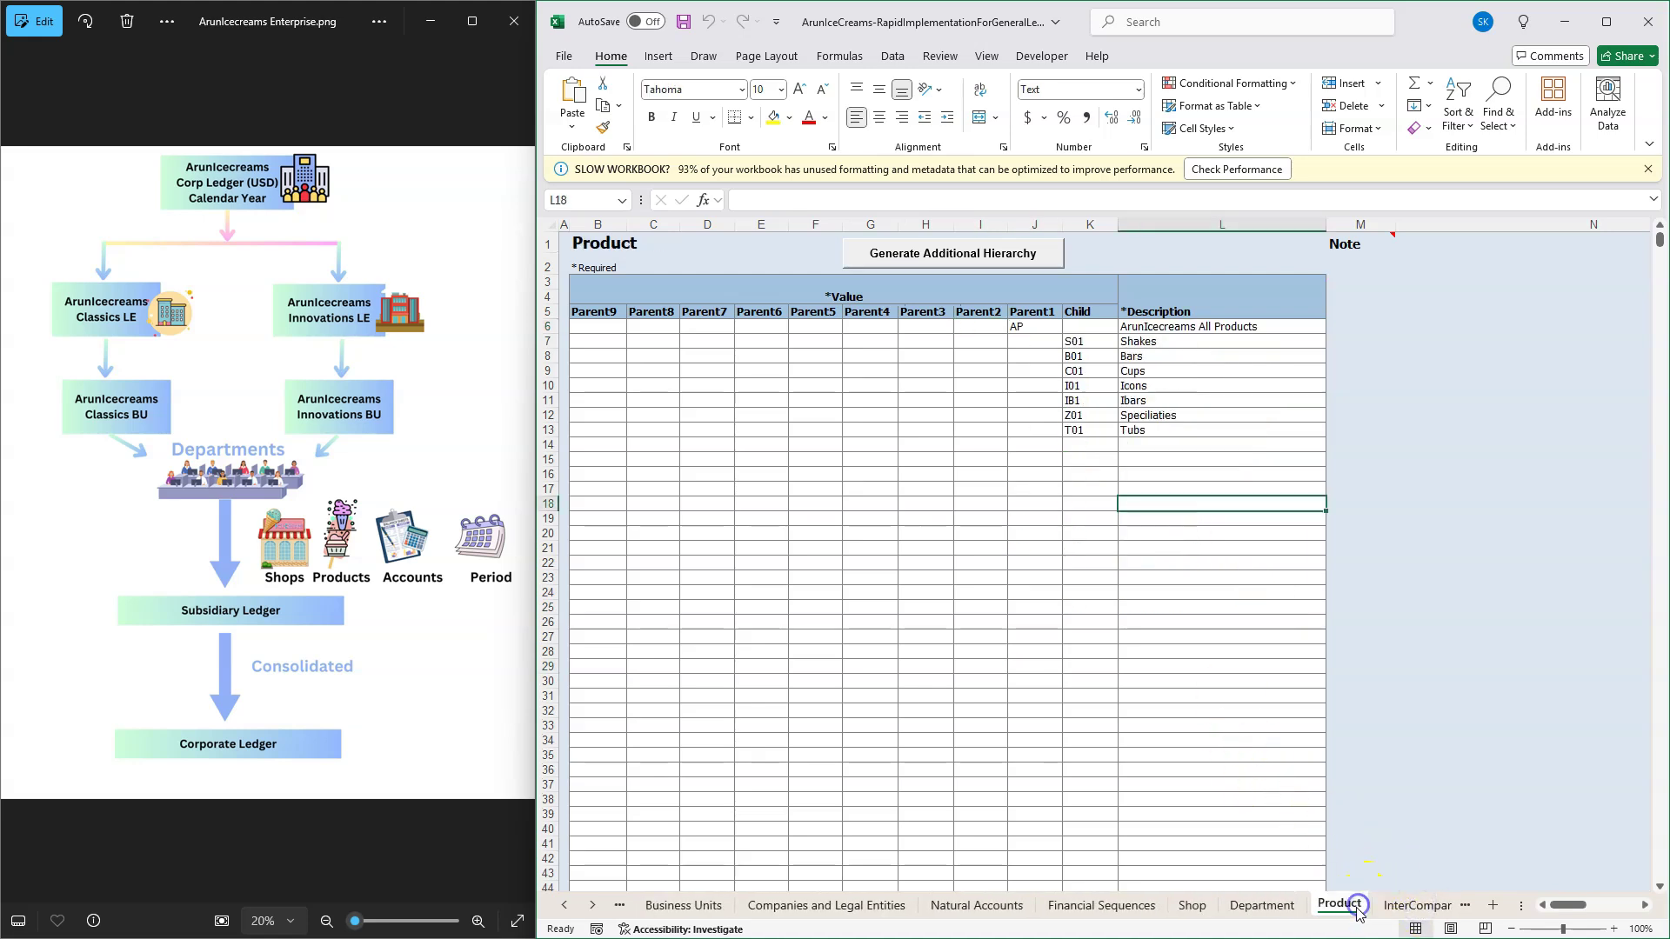
click(1405, 909)
click(1402, 906)
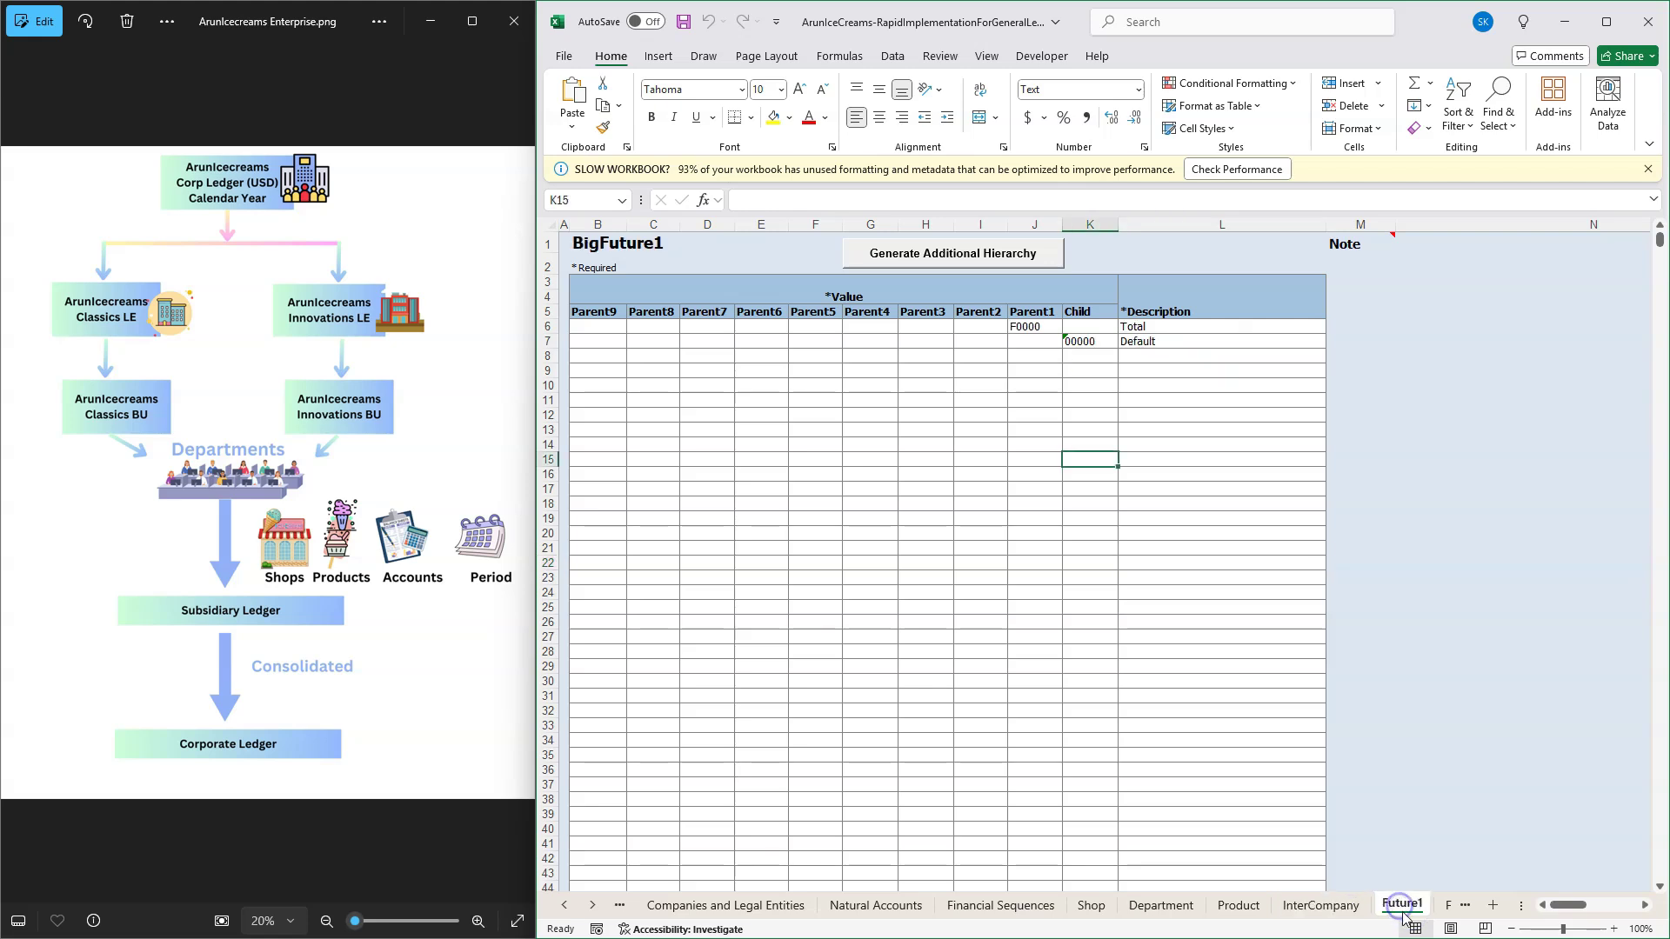
click(1447, 907)
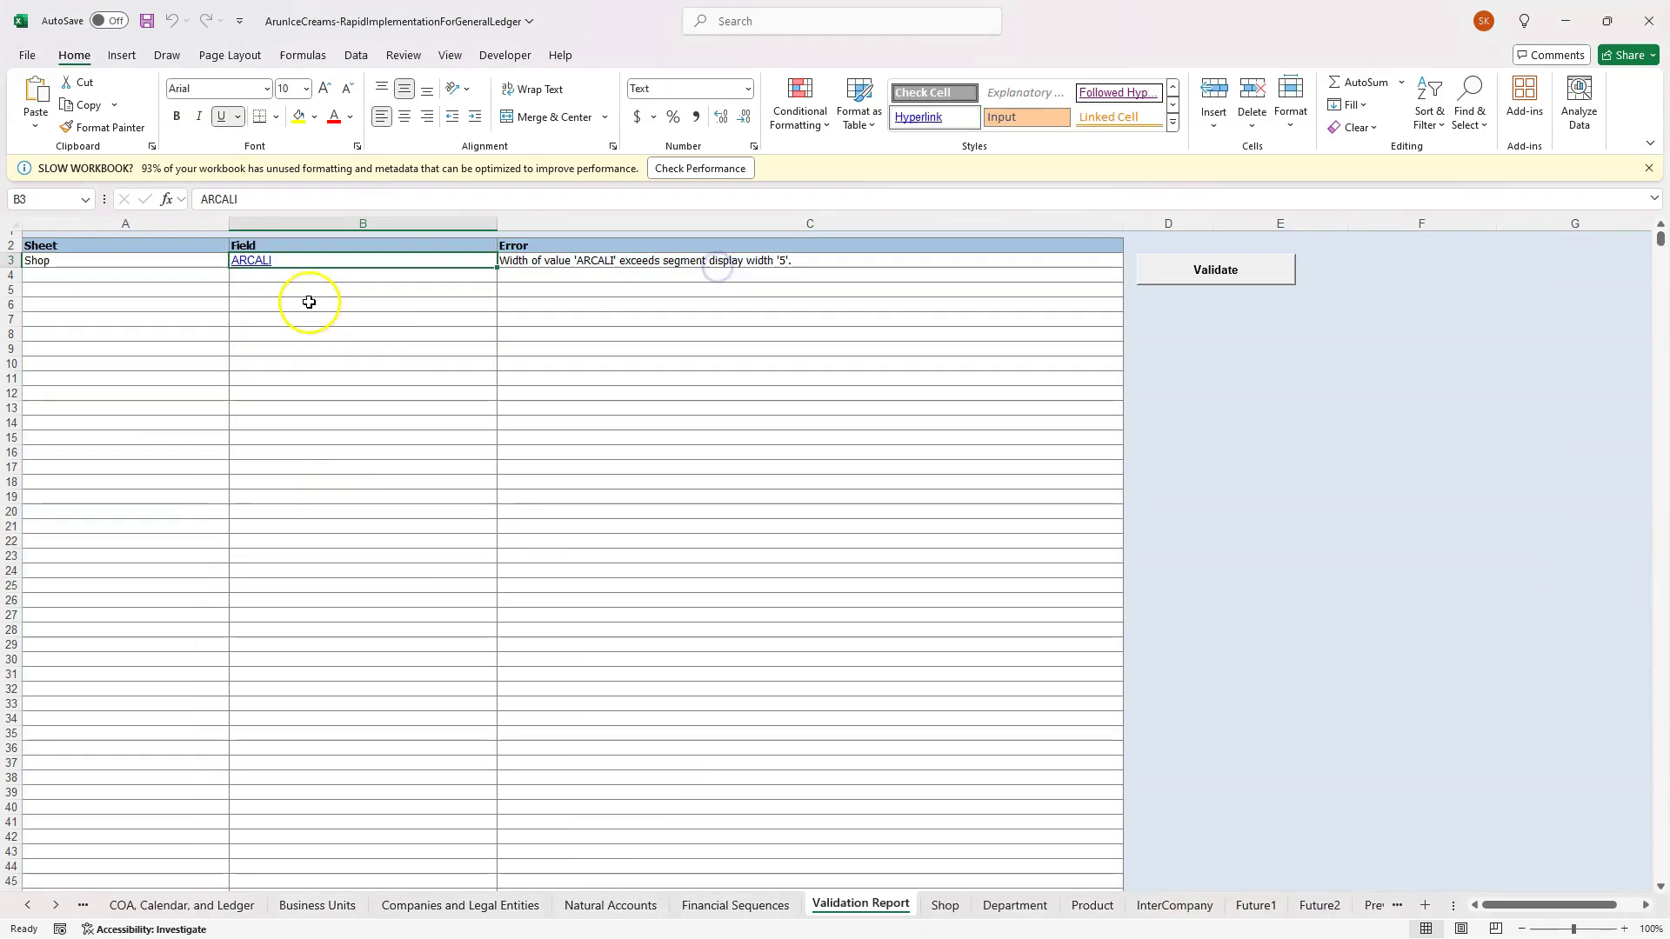
Trace the ARCALI width error to the Shop segment's display width of 5.
click(293, 266)
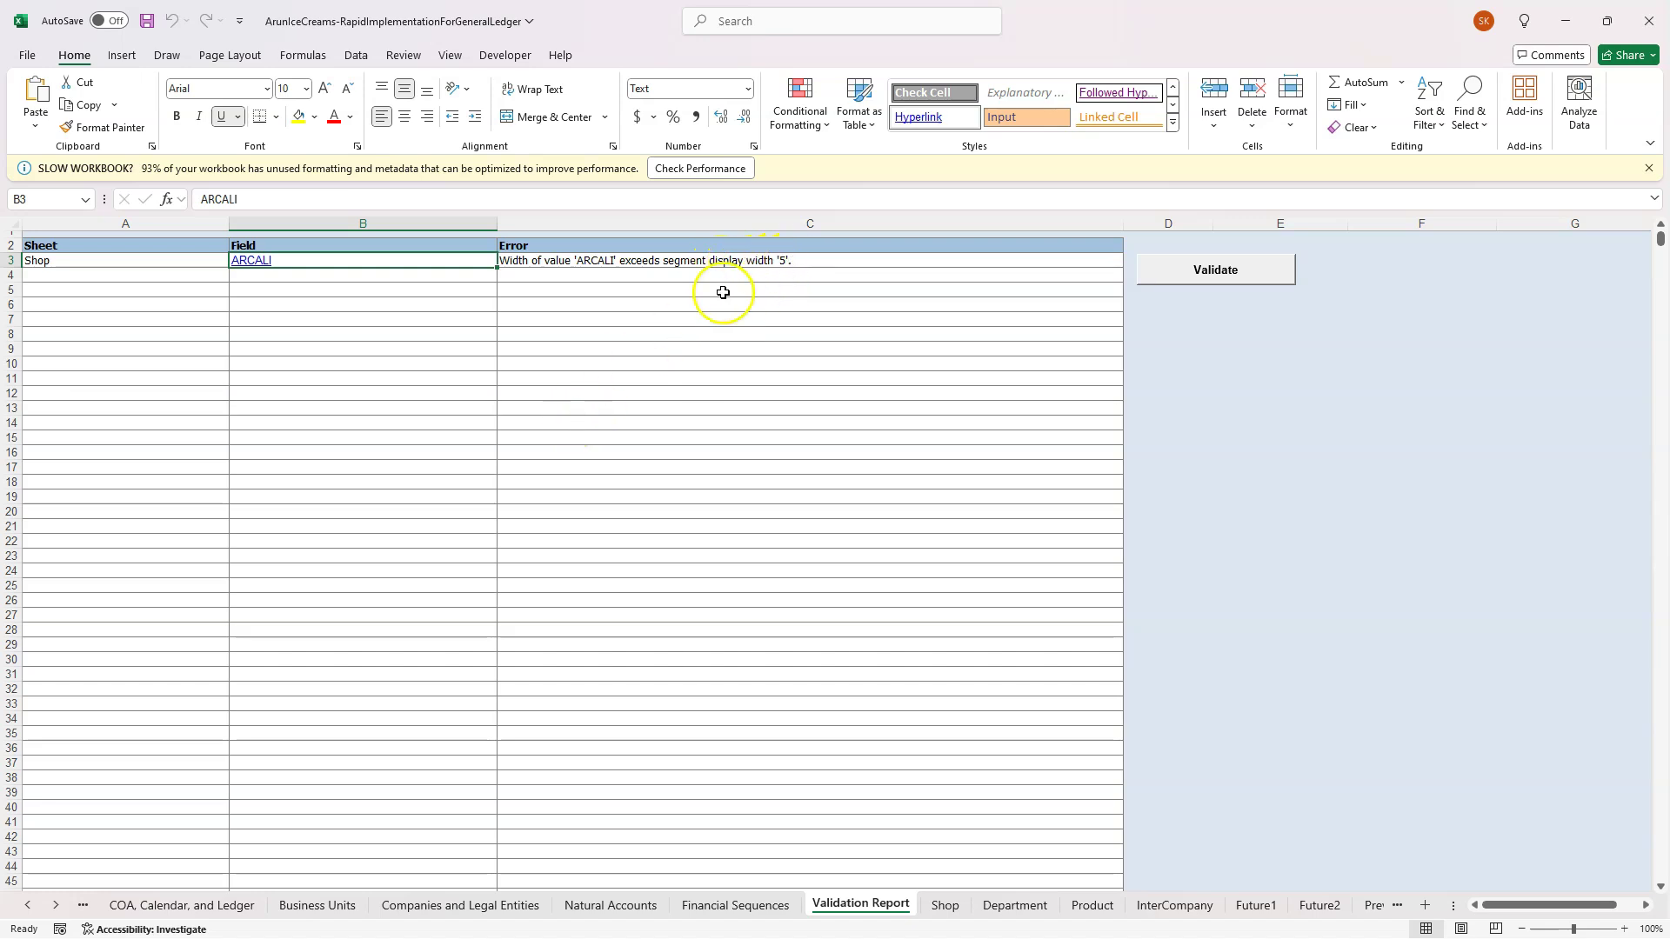
click(187, 906)
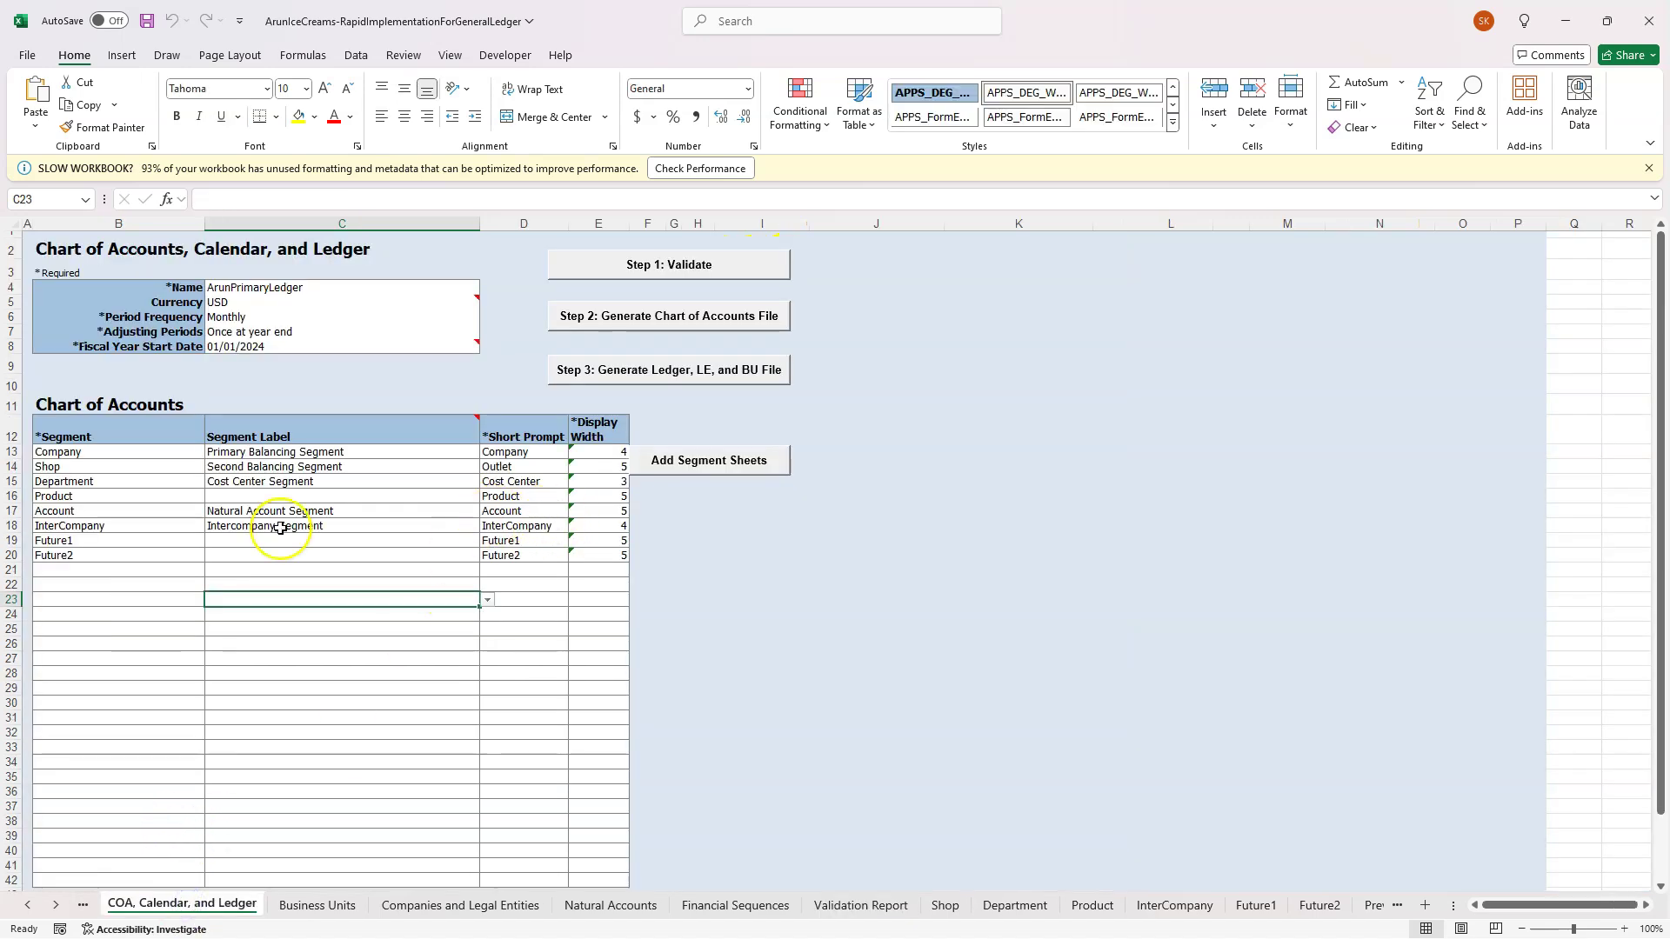
click(65, 468)
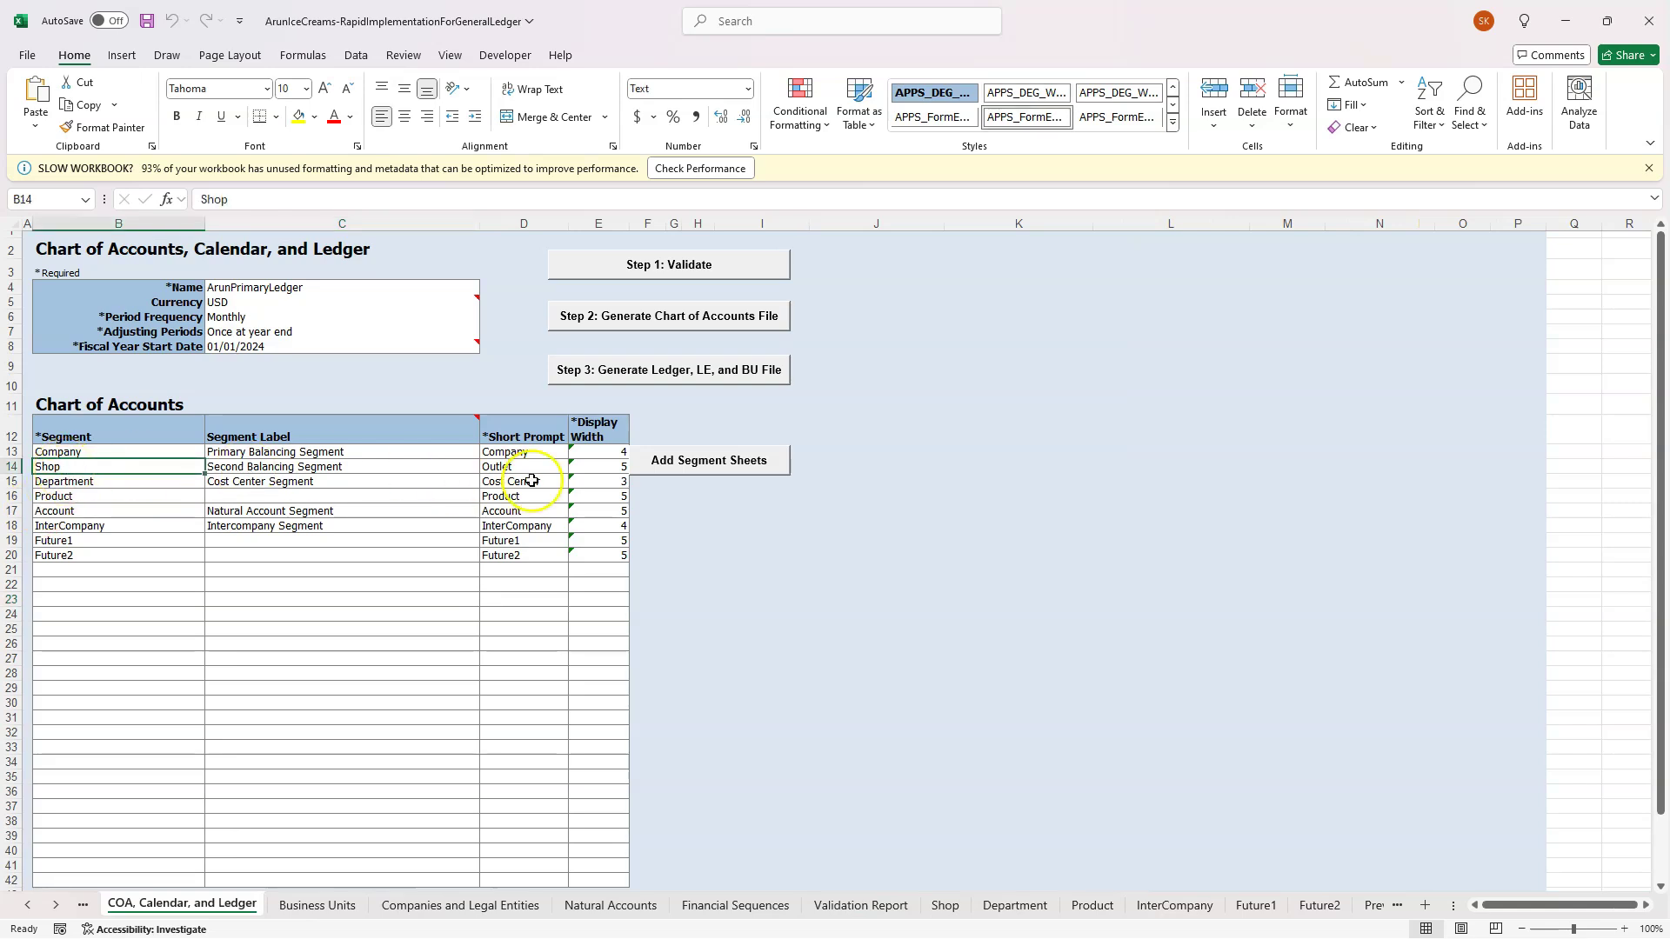
click(620, 467)
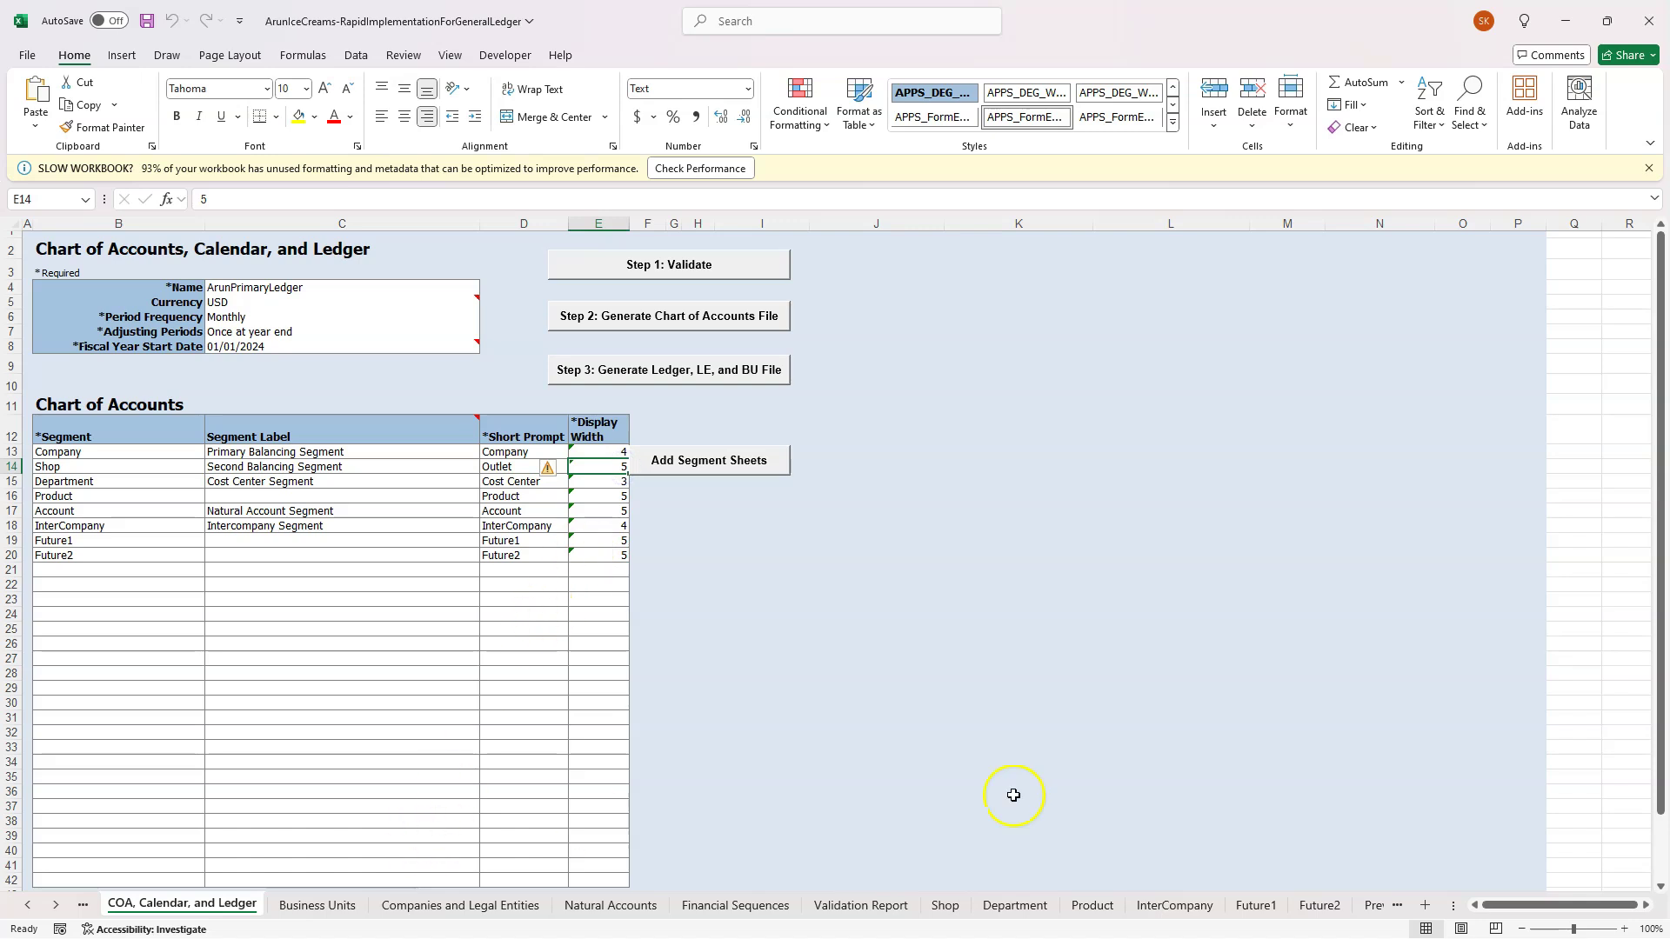
Shorten the Shop value ARCALI to ARCAL and re-validate the workbook.
click(945, 906)
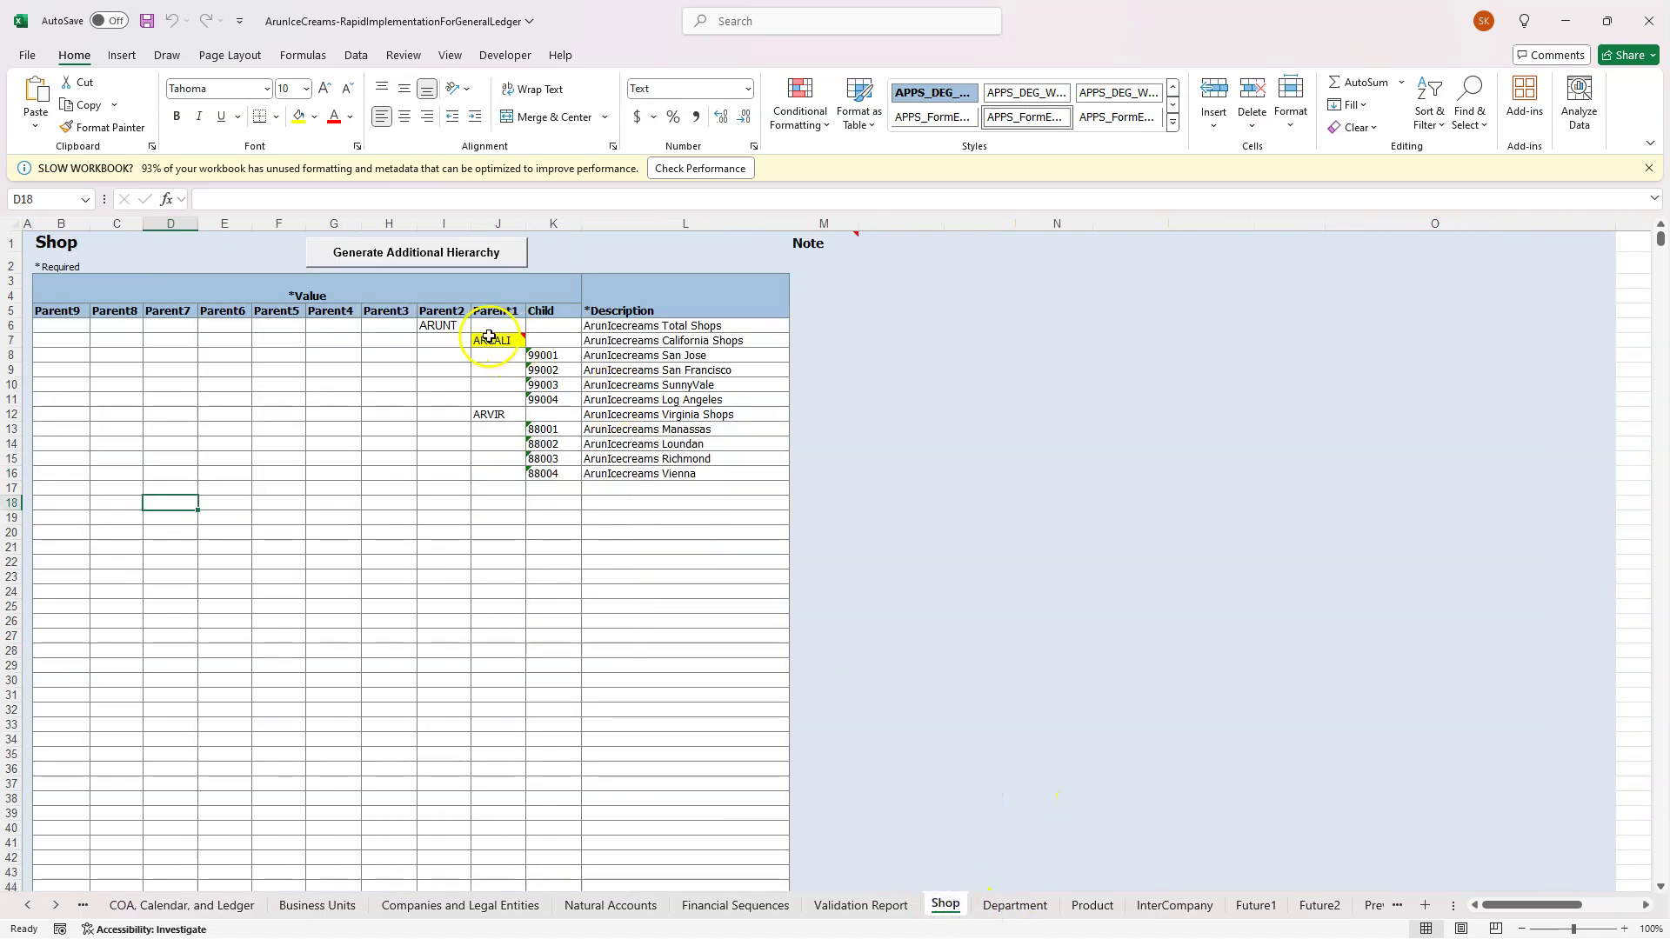
mouse_move(484, 346)
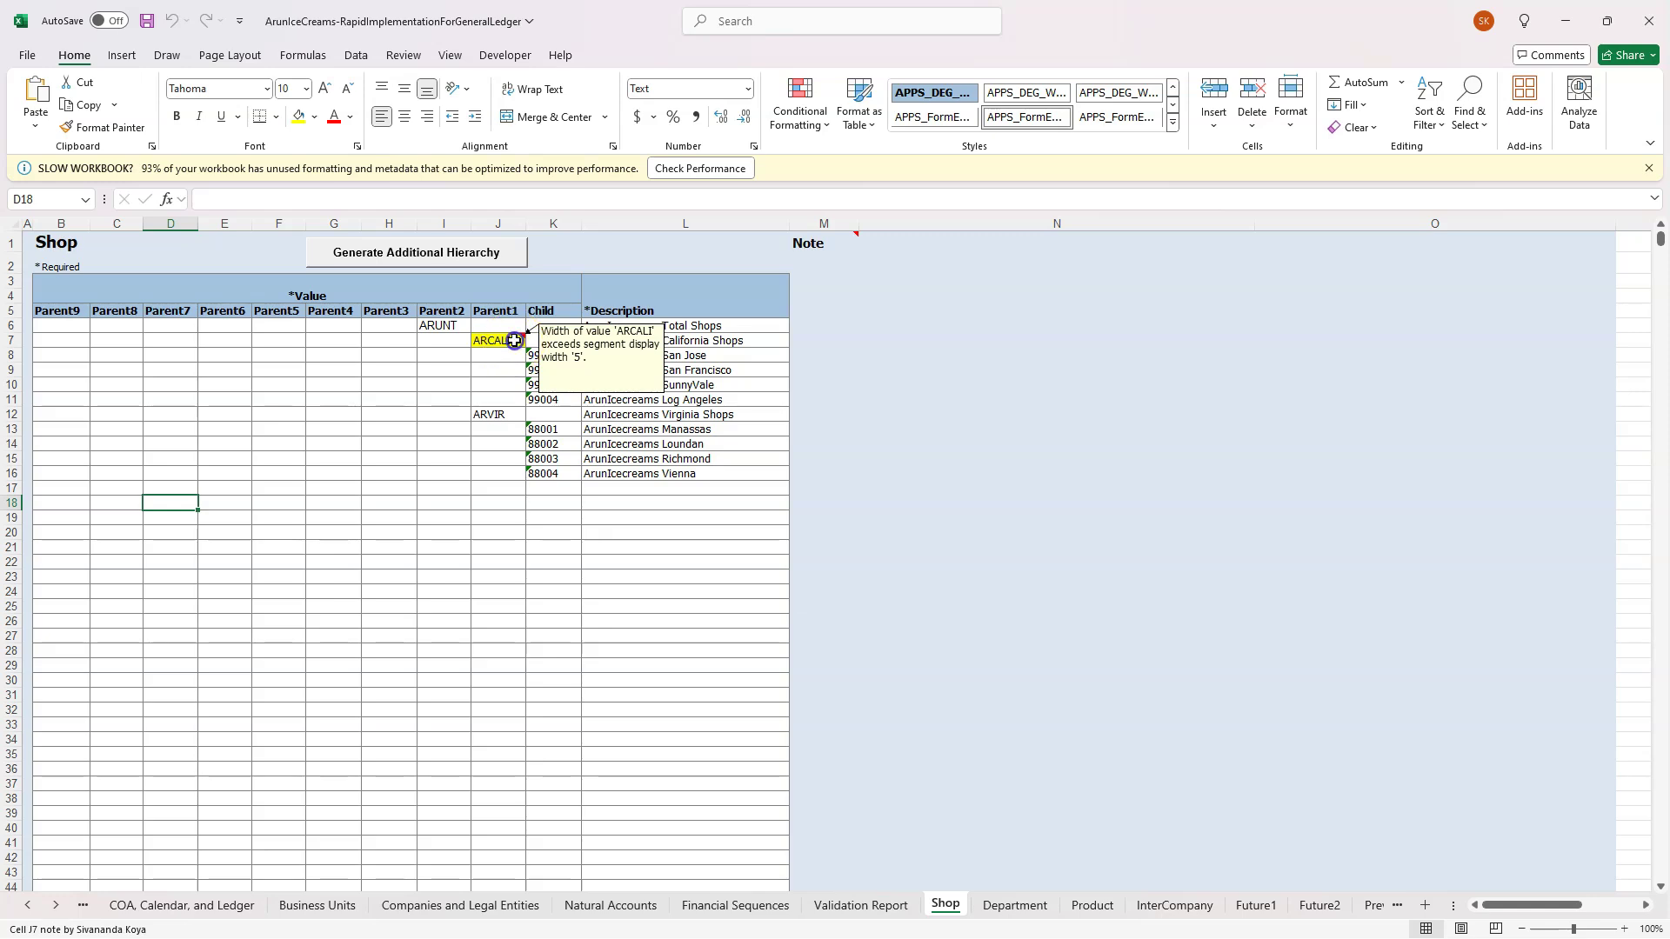
double_click(515, 340)
key(BackSpace)
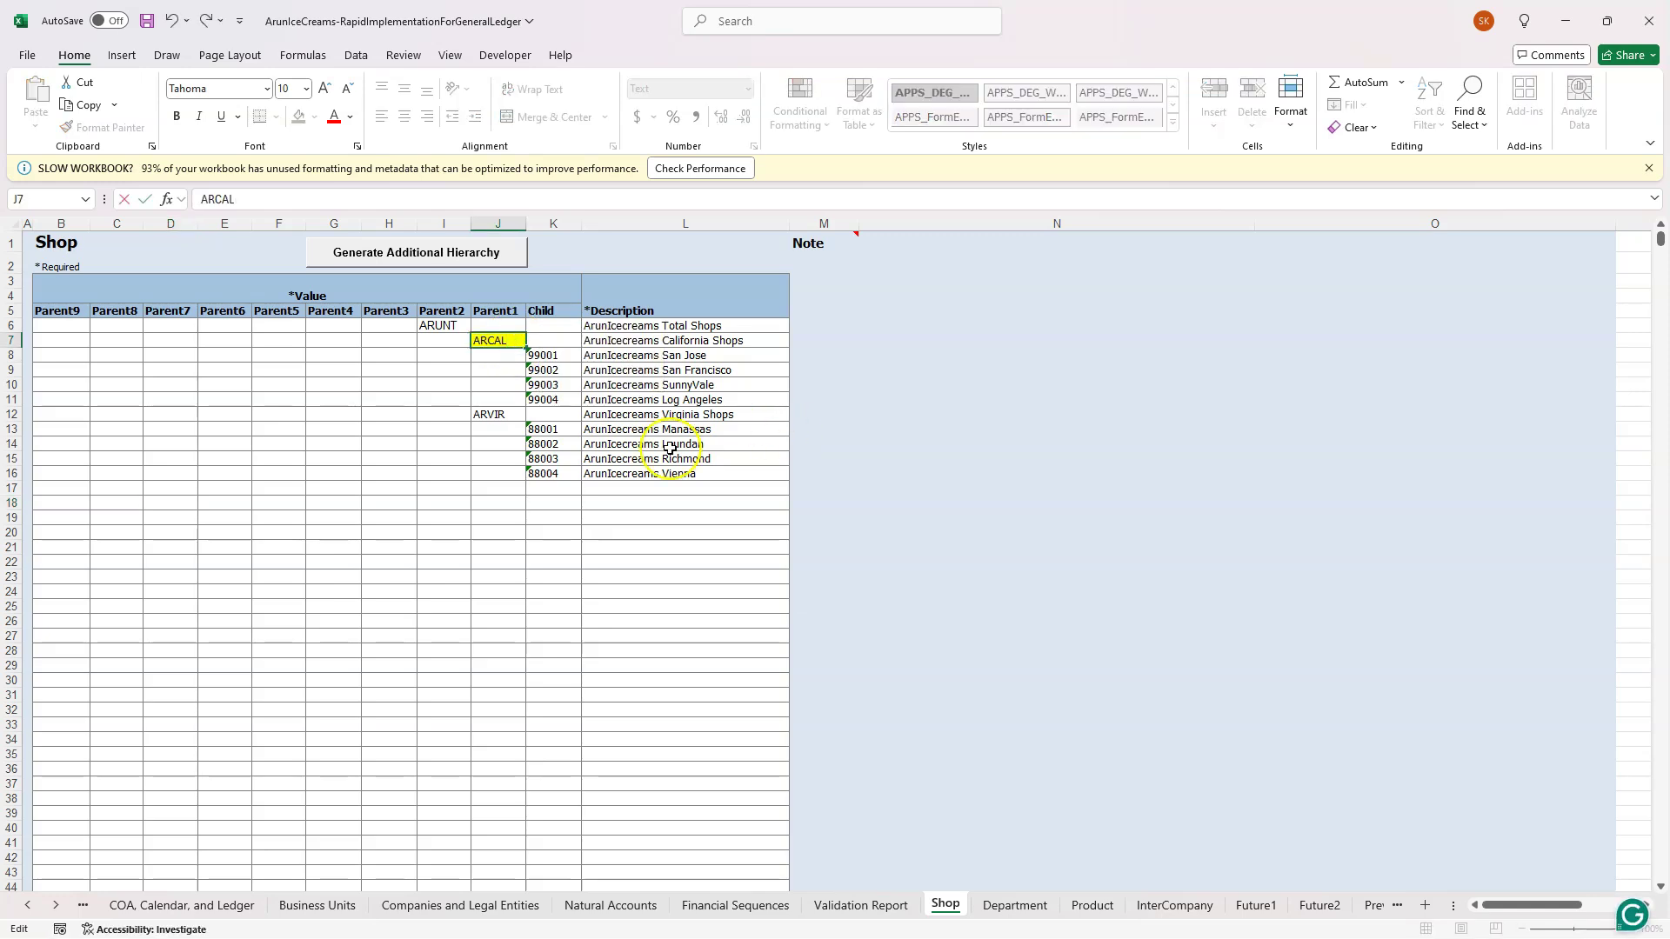
click(207, 906)
click(639, 265)
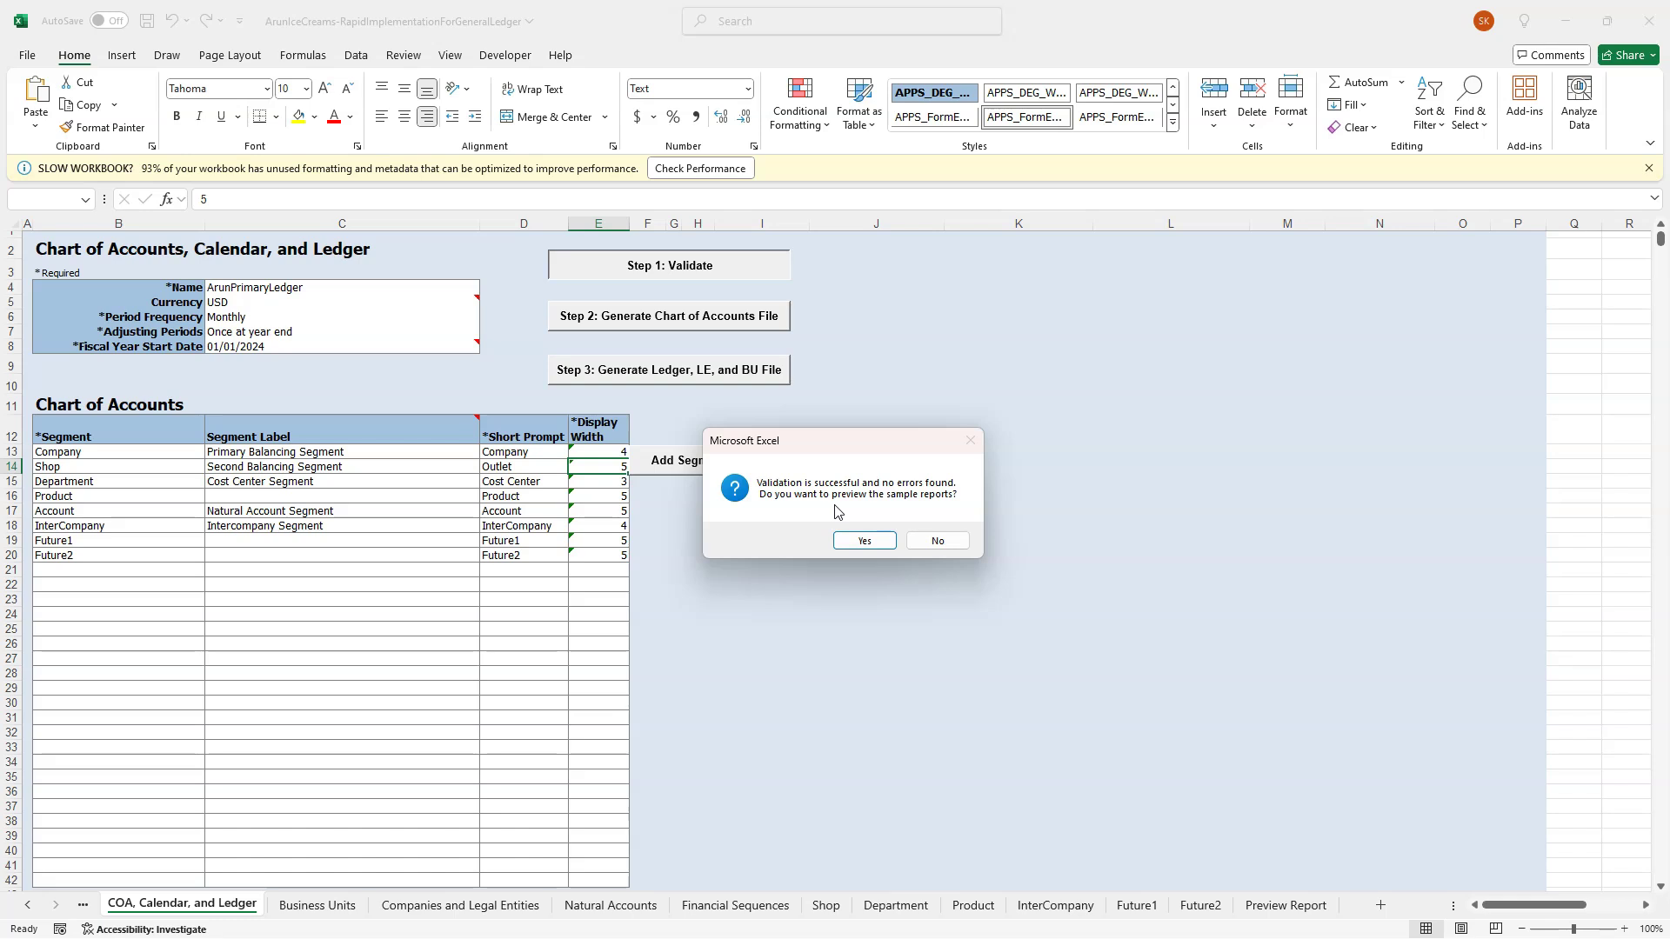
Generate the sample Preview Report, then return to the COA, Calendar, and Ledger sheet.
click(865, 541)
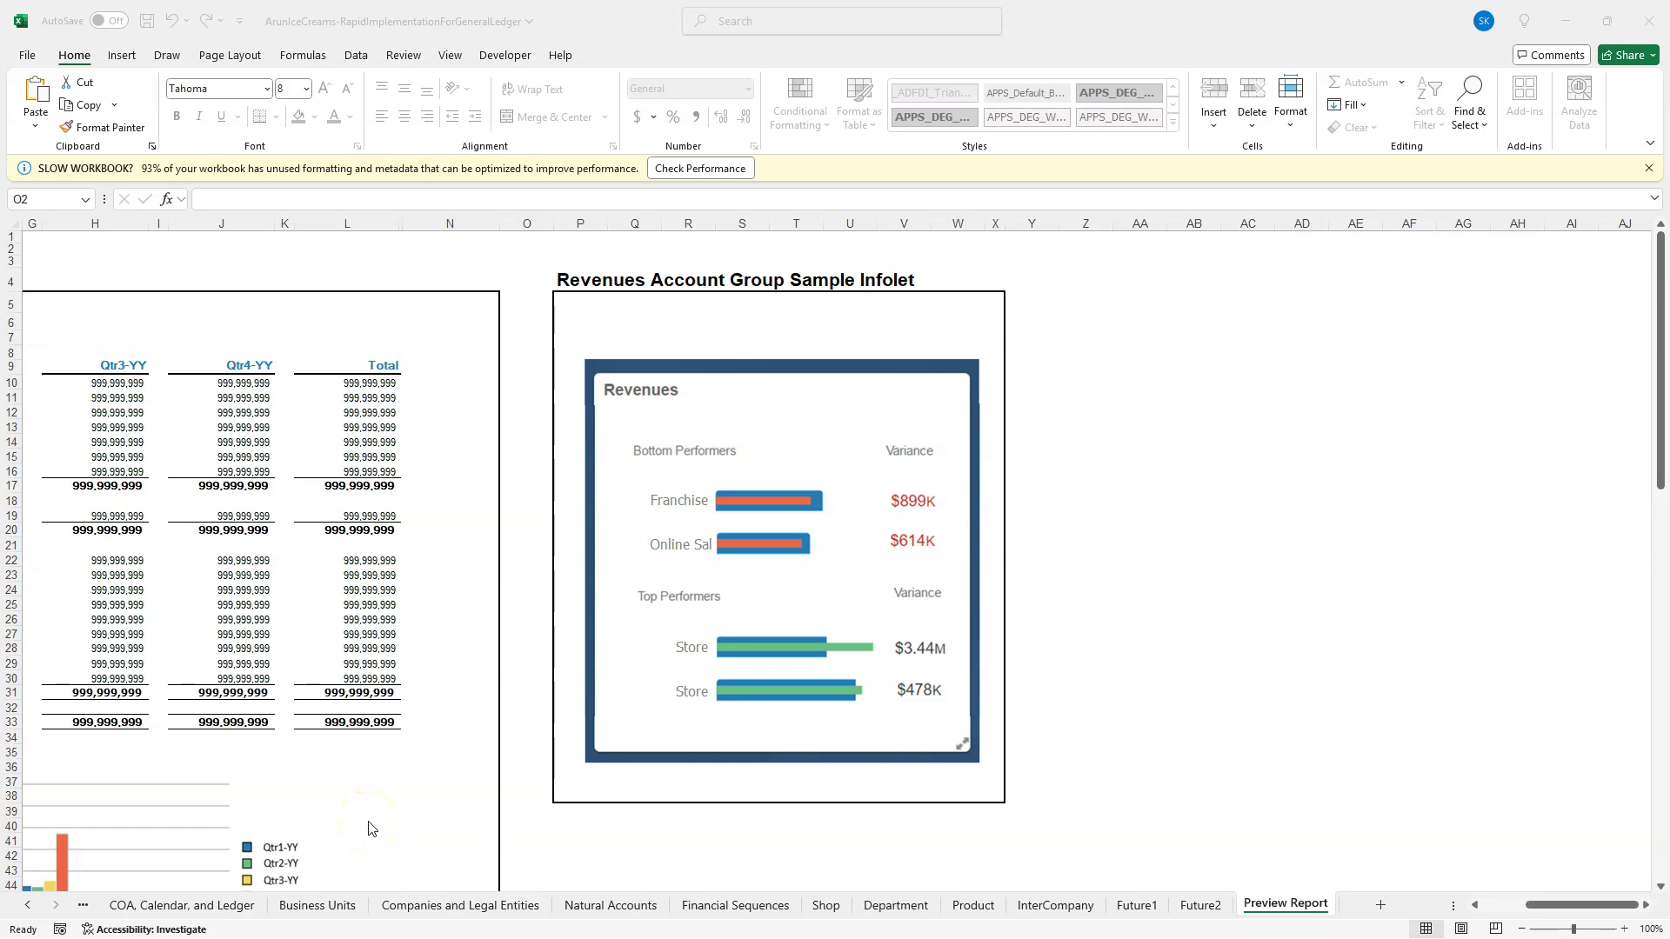
click(169, 905)
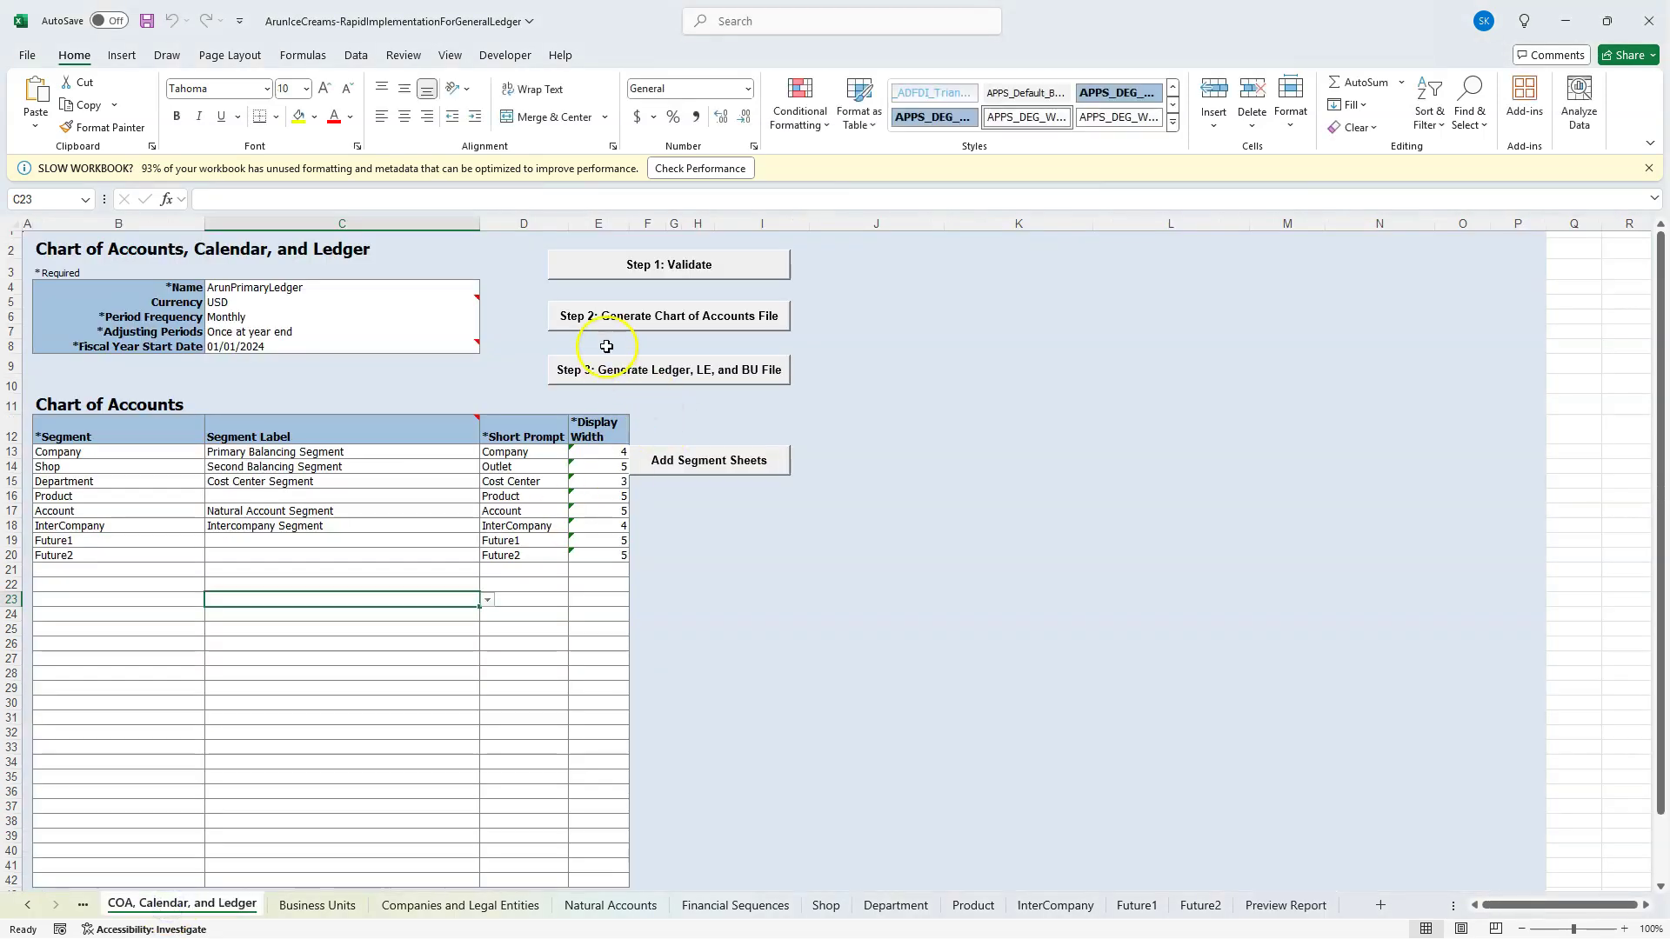
Save ChartOfAccounts.zip and FinancialsCommonEntities.zip into the Downloads\ArunIcecreams folder.
click(658, 318)
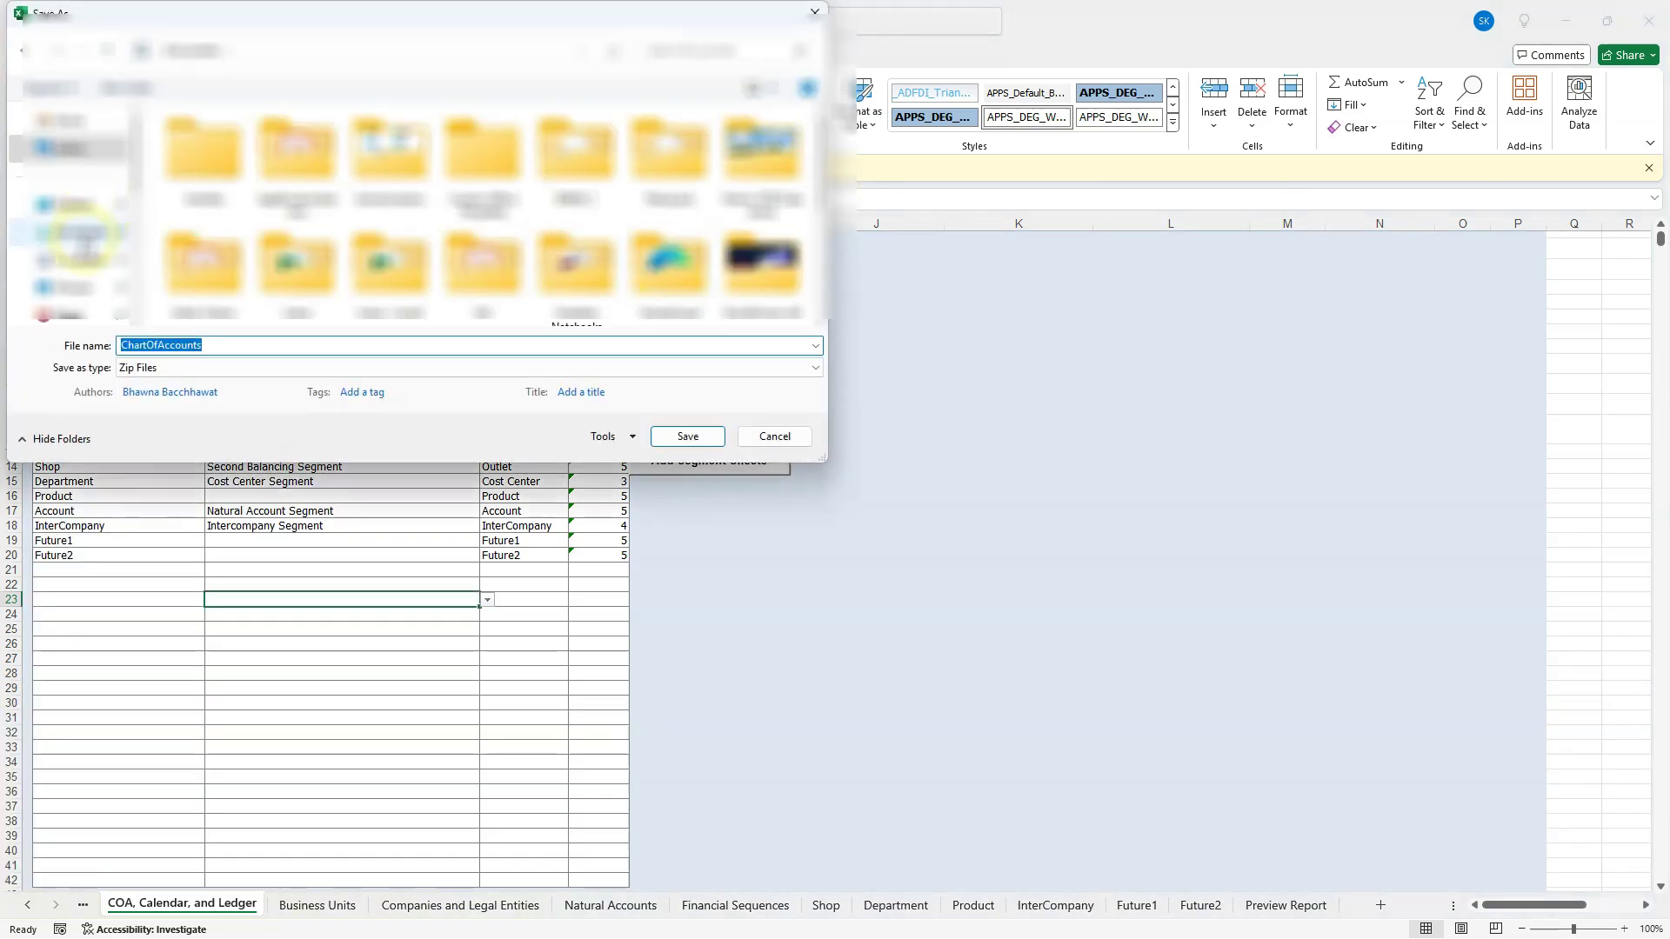
click(80, 232)
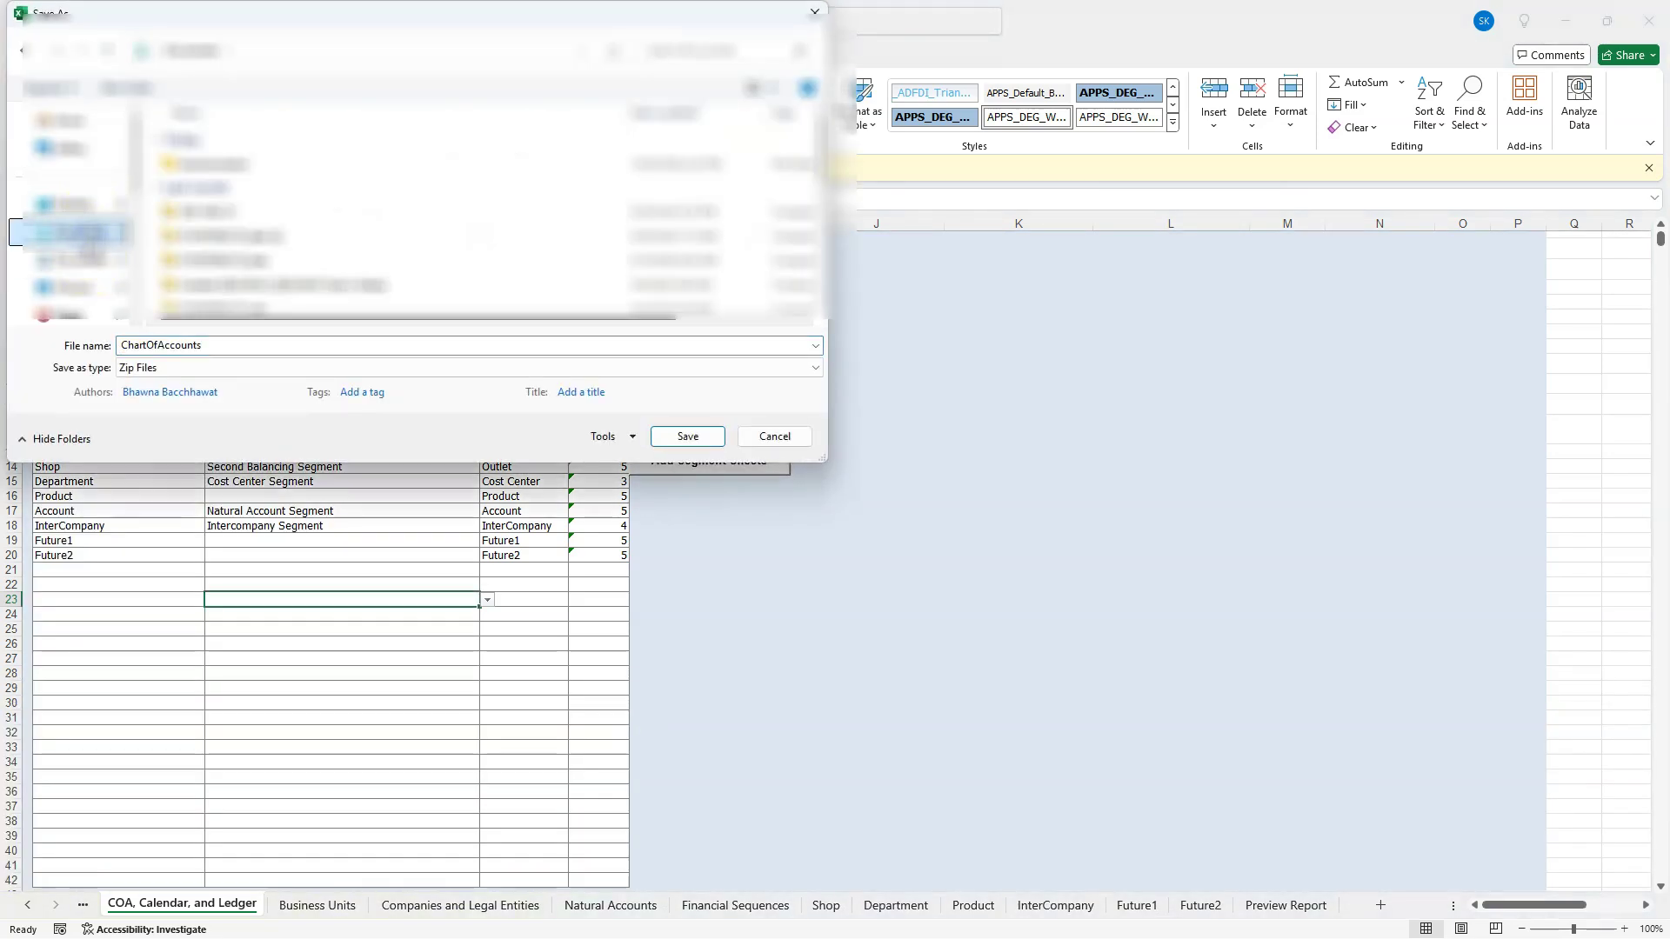
double_click(215, 164)
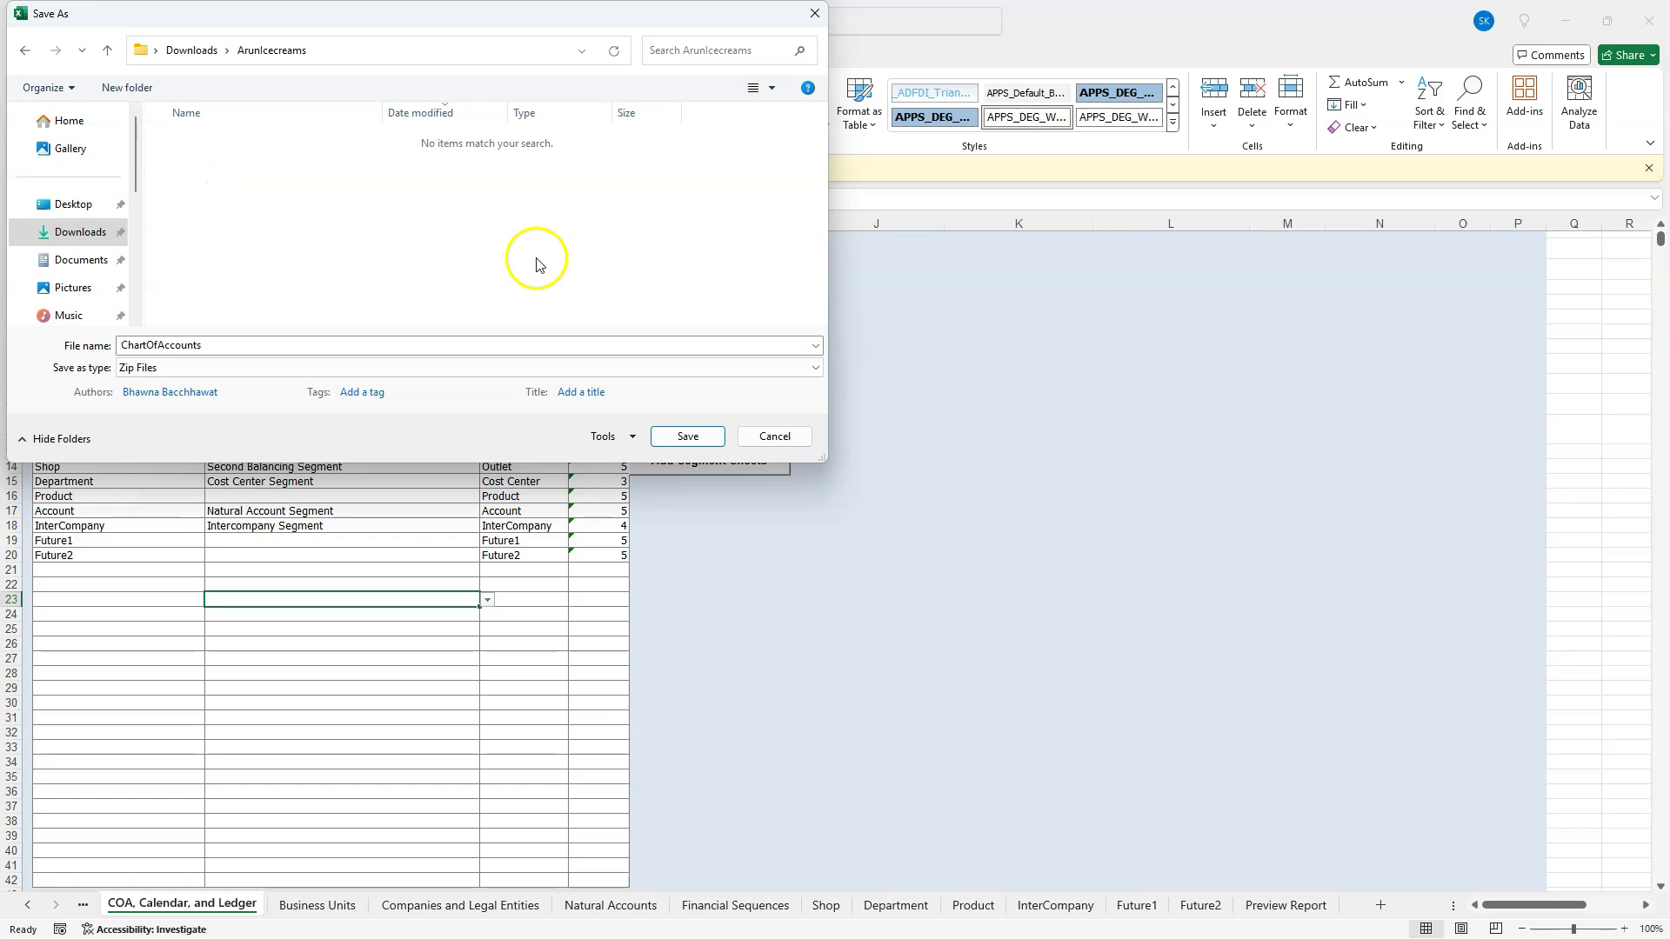
click(688, 436)
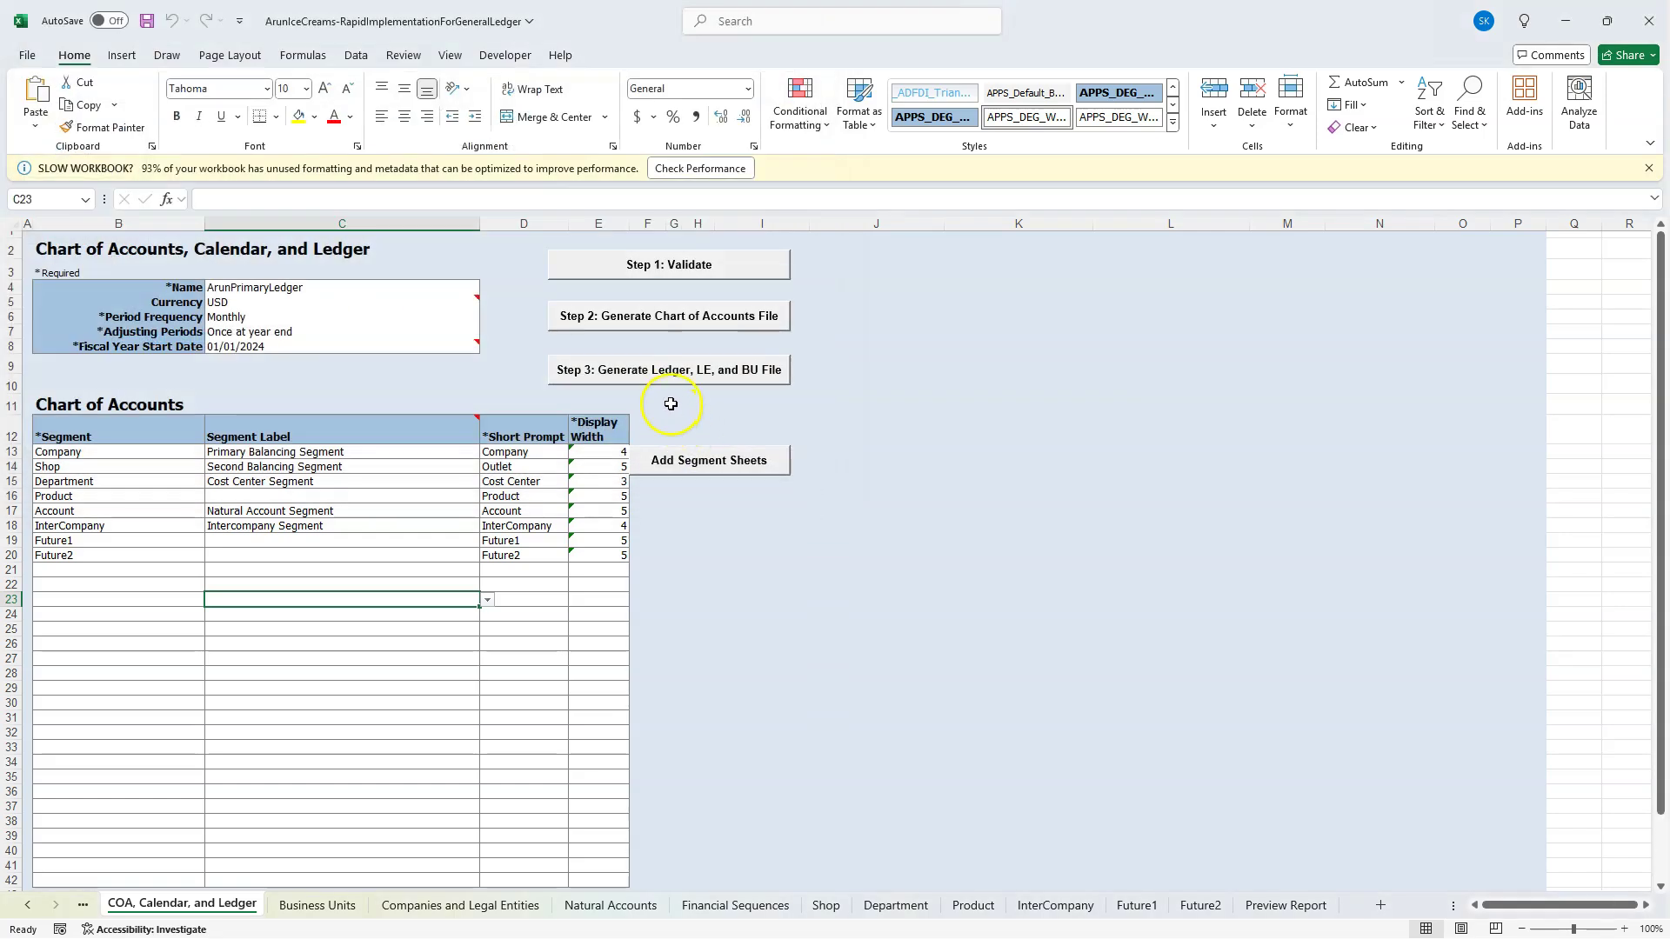
click(674, 384)
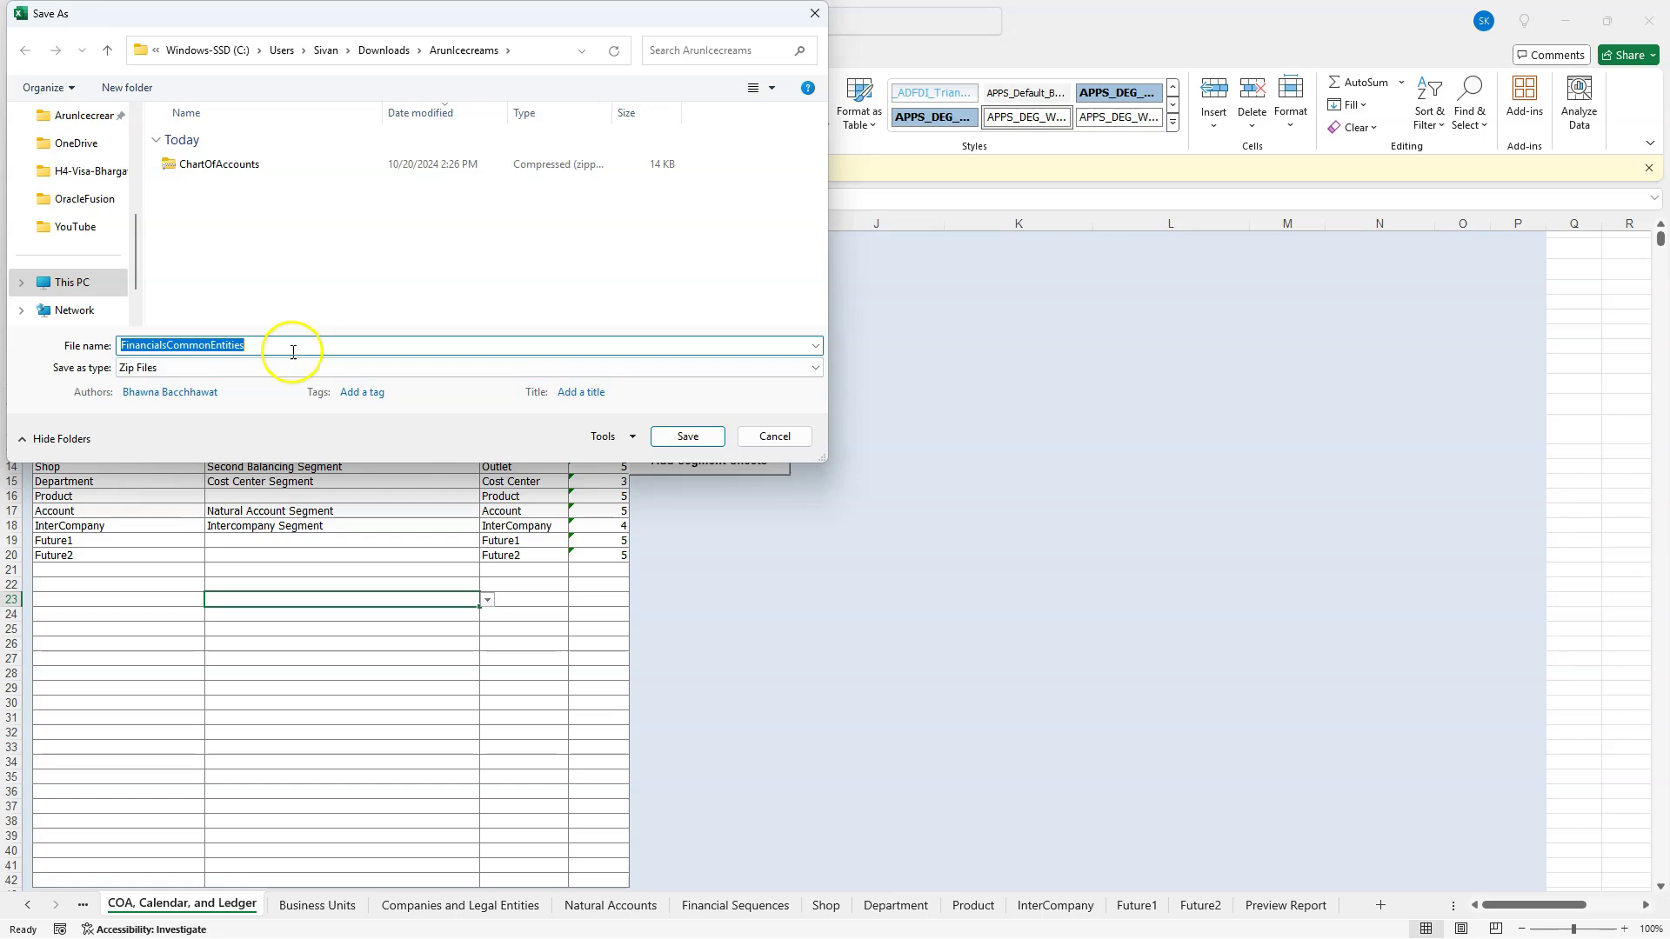
click(692, 435)
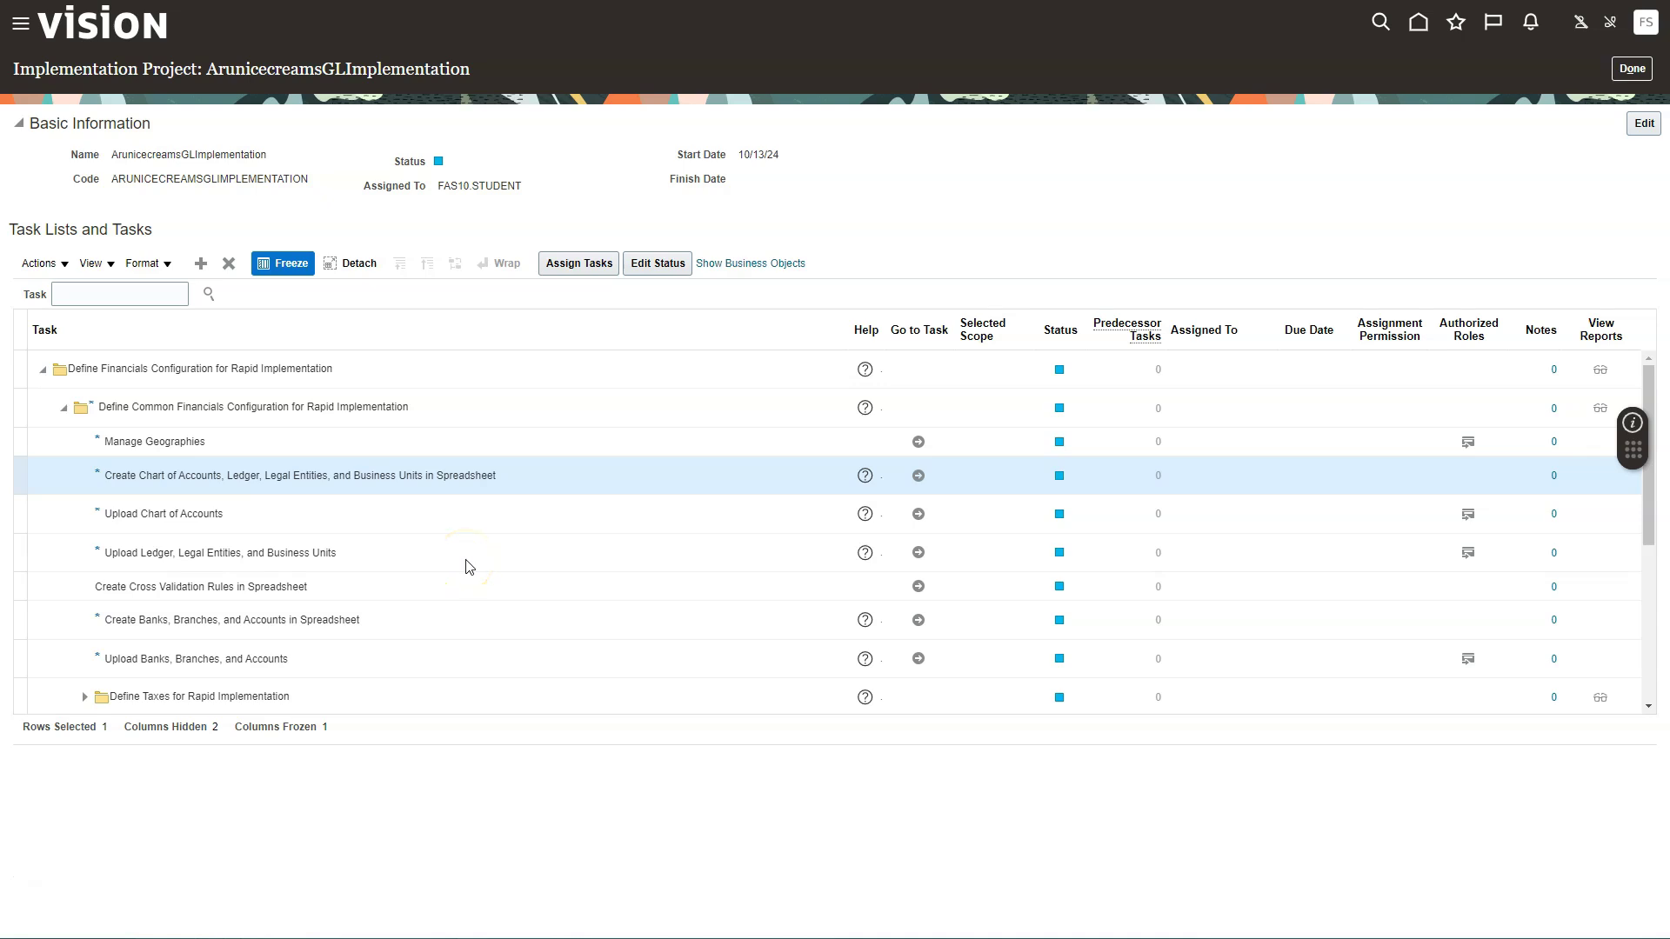
Open the Upload Chart of Accounts task in the implementation project.
click(512, 485)
click(290, 519)
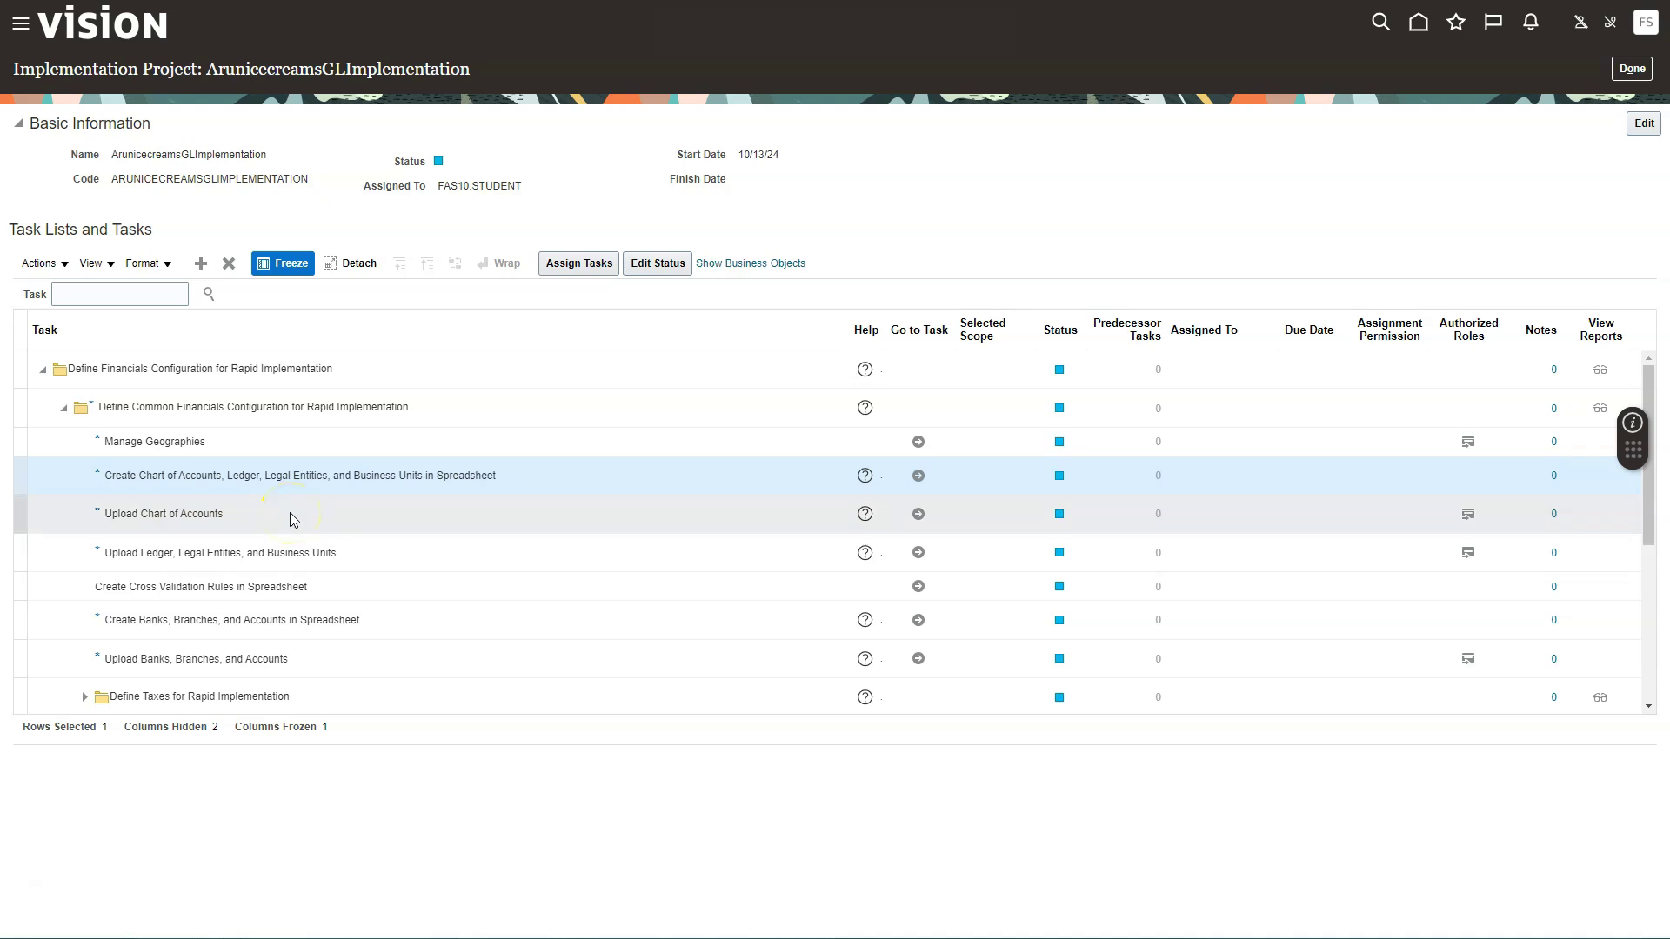
click(281, 525)
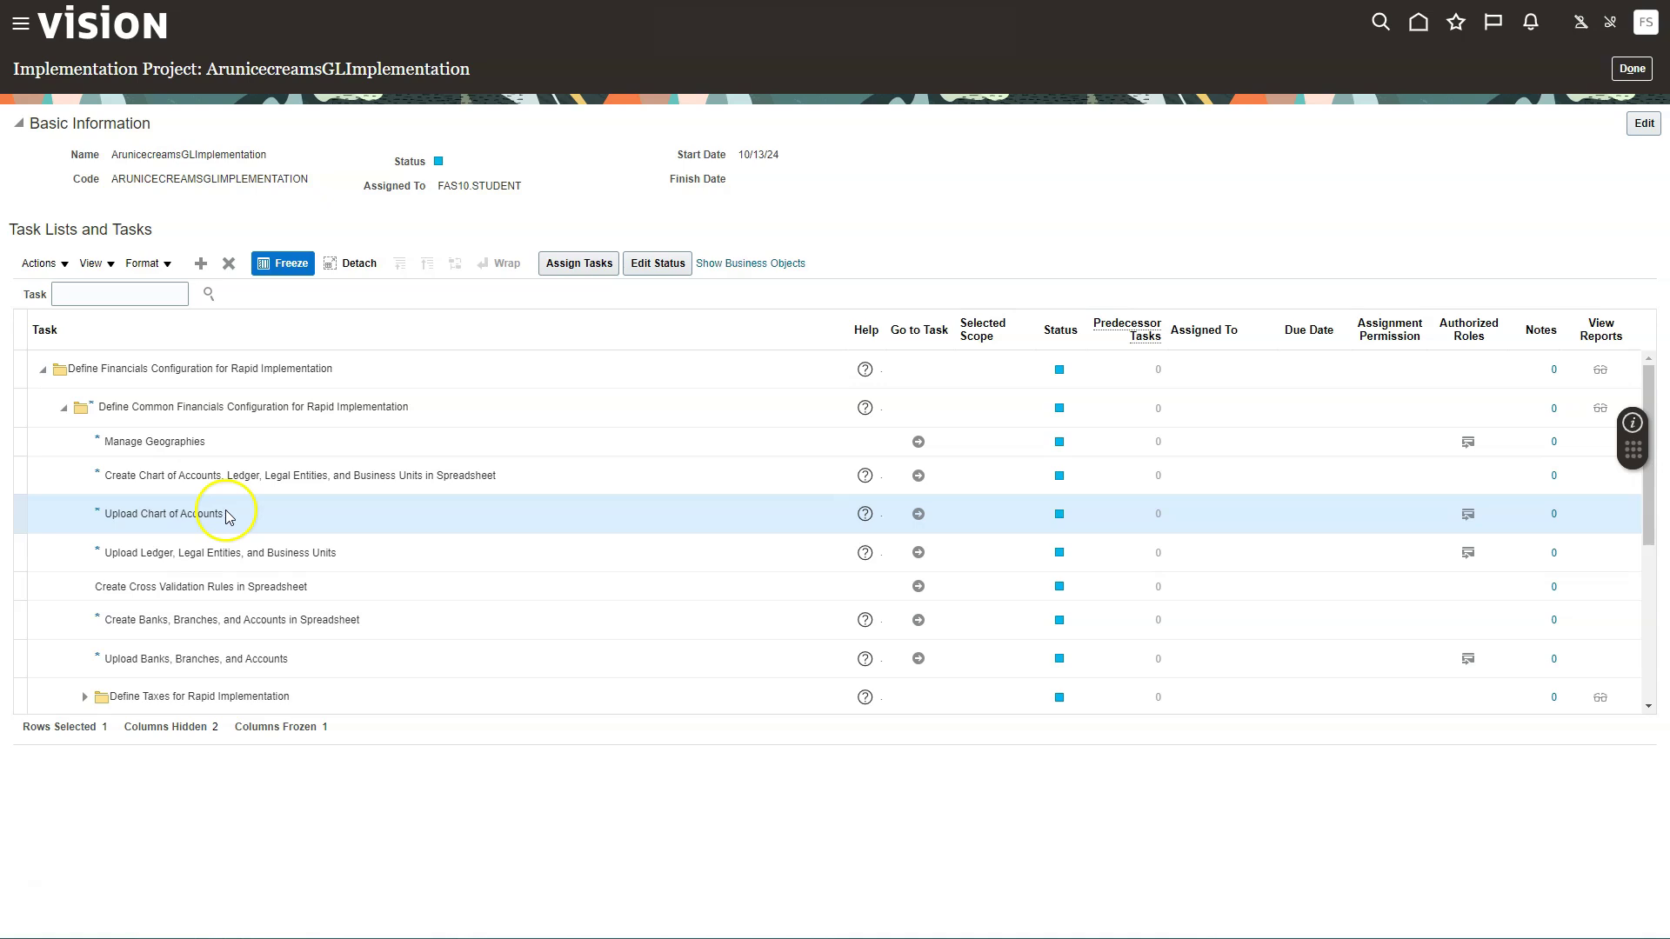
click(918, 519)
Upload ChartOfAccounts.zip from the ArunIcecreams folder, then select the Upload Ledger, Legal Entities, and Business Units task.
click(159, 388)
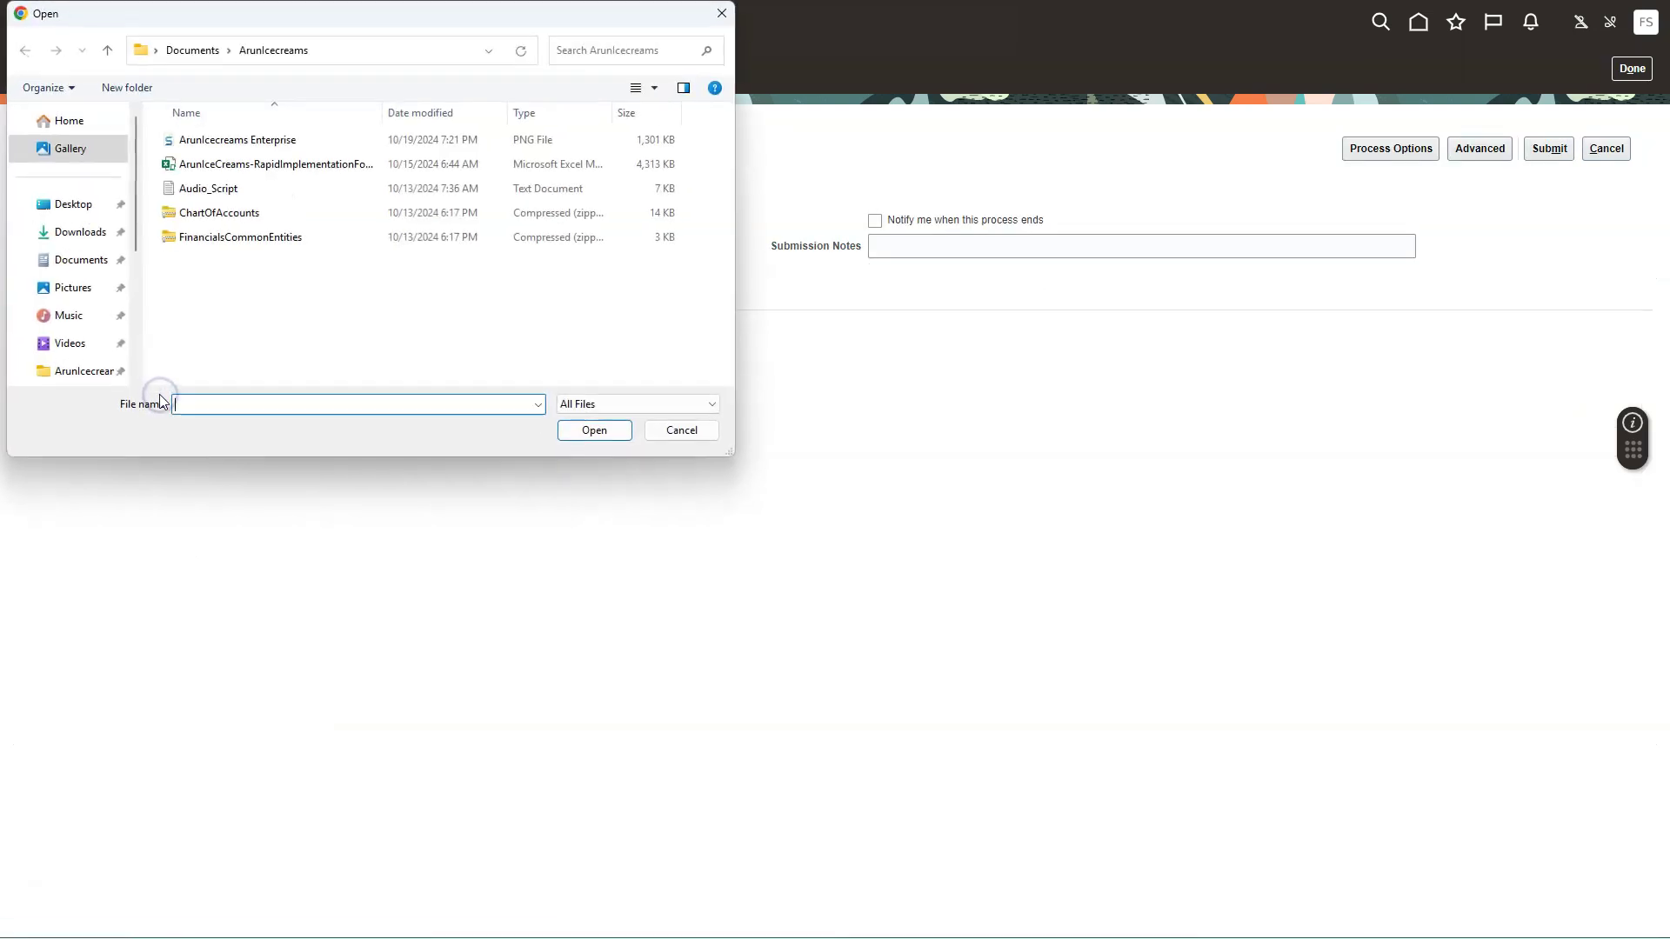
click(106, 231)
click(229, 191)
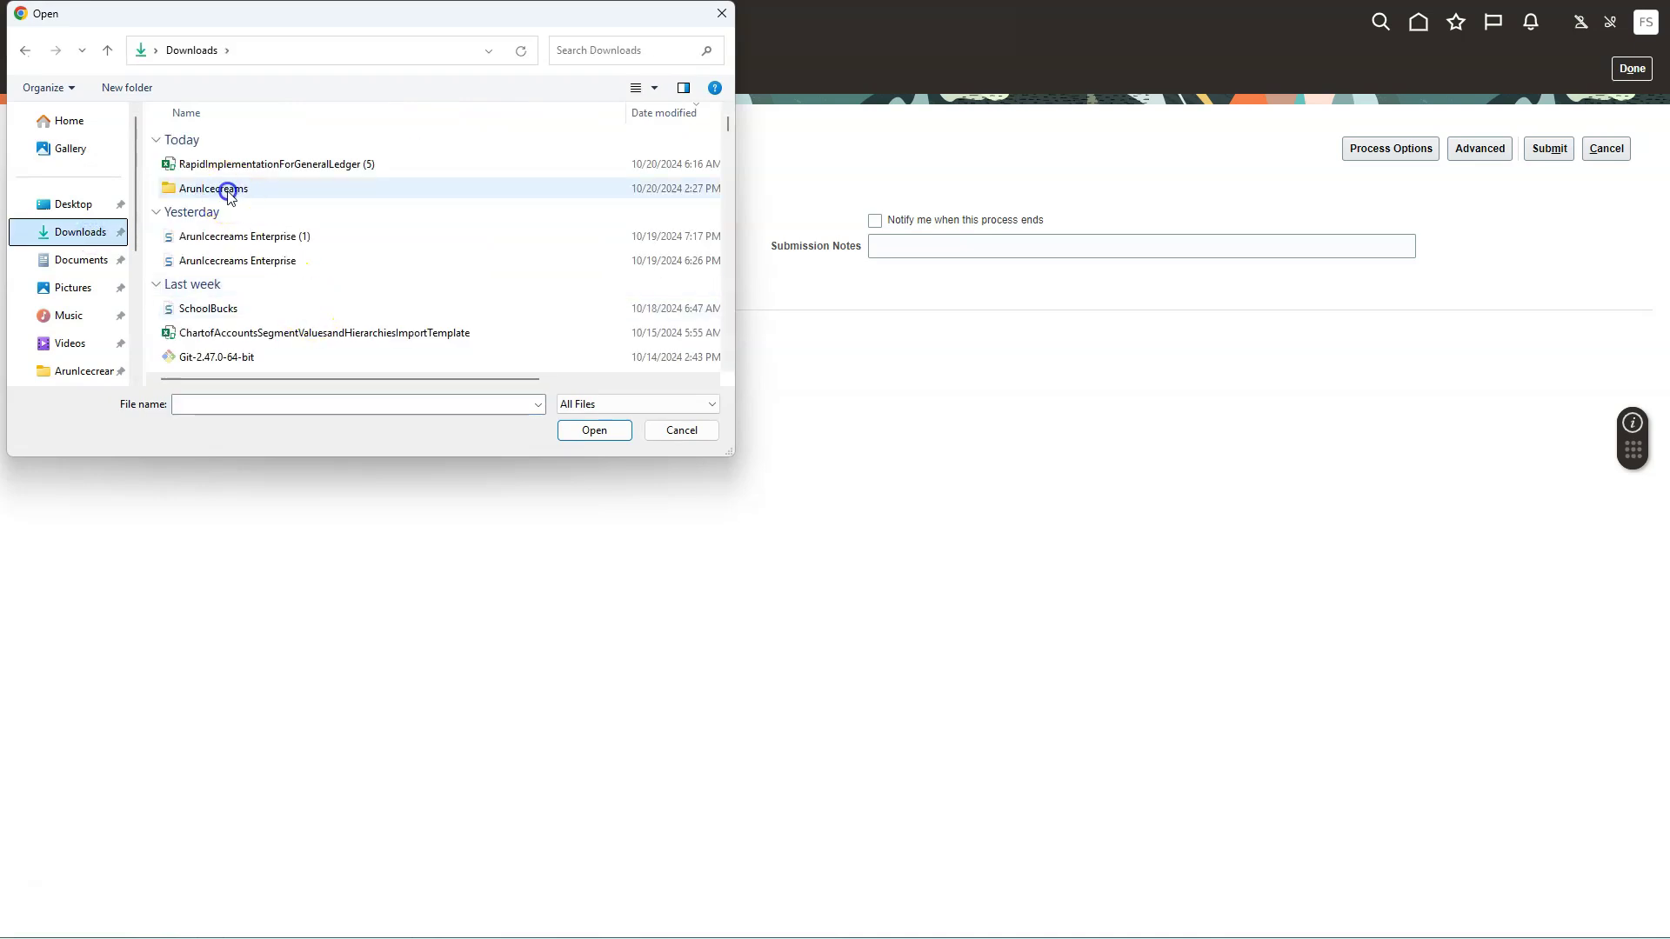
double_click(228, 191)
click(224, 191)
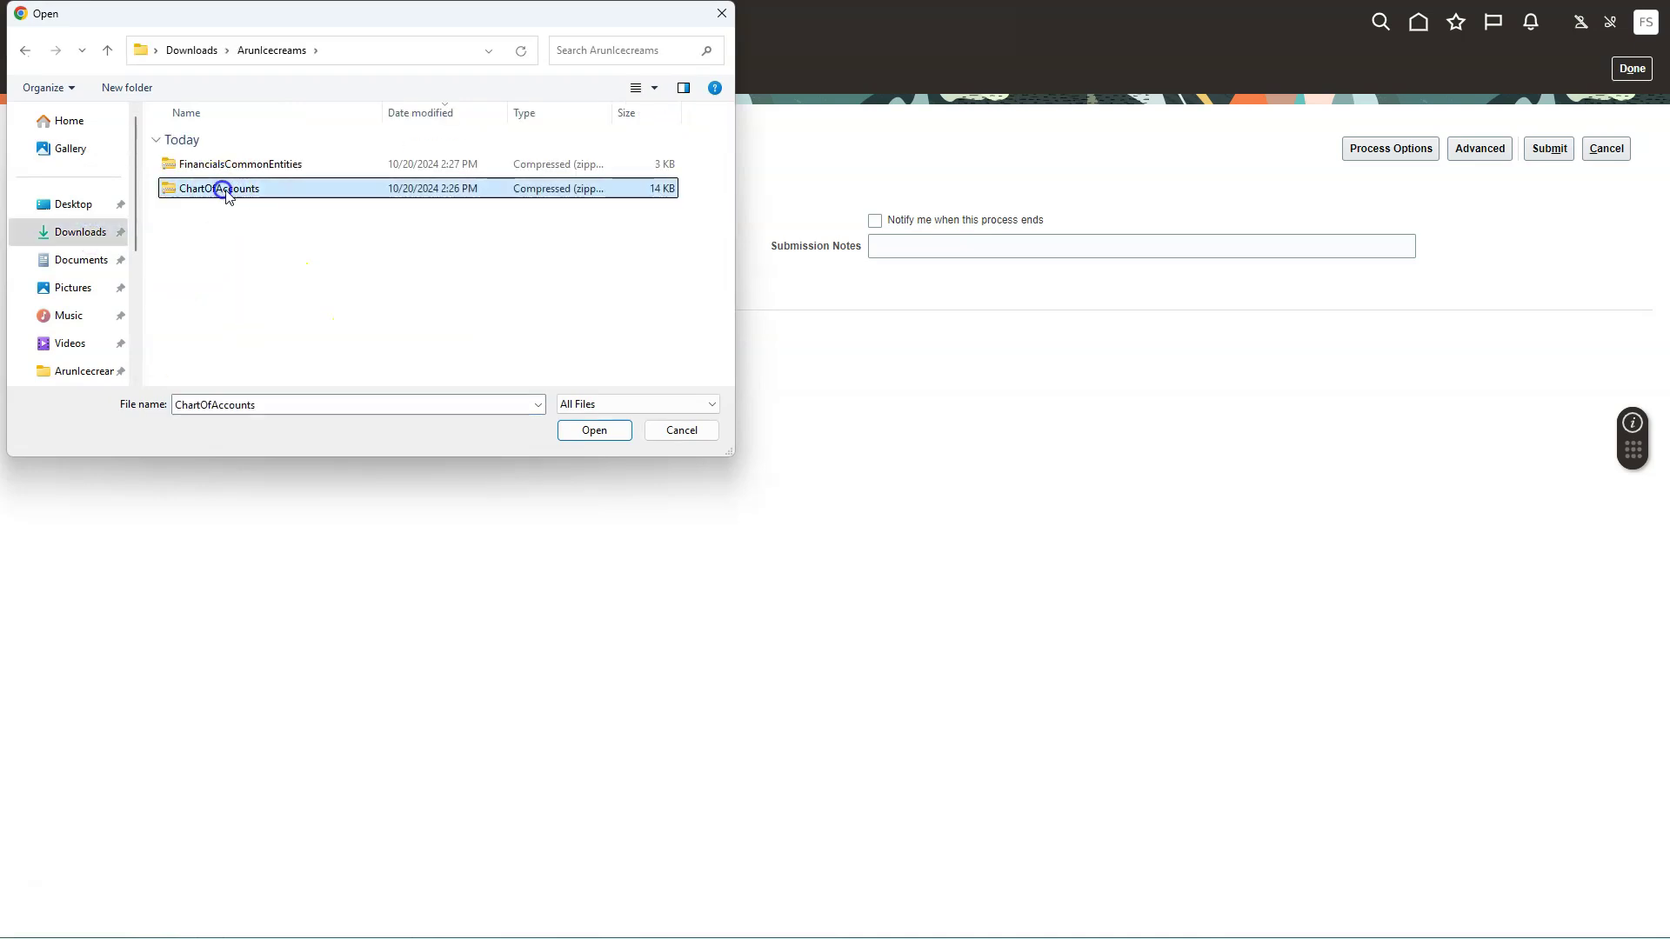
click(595, 430)
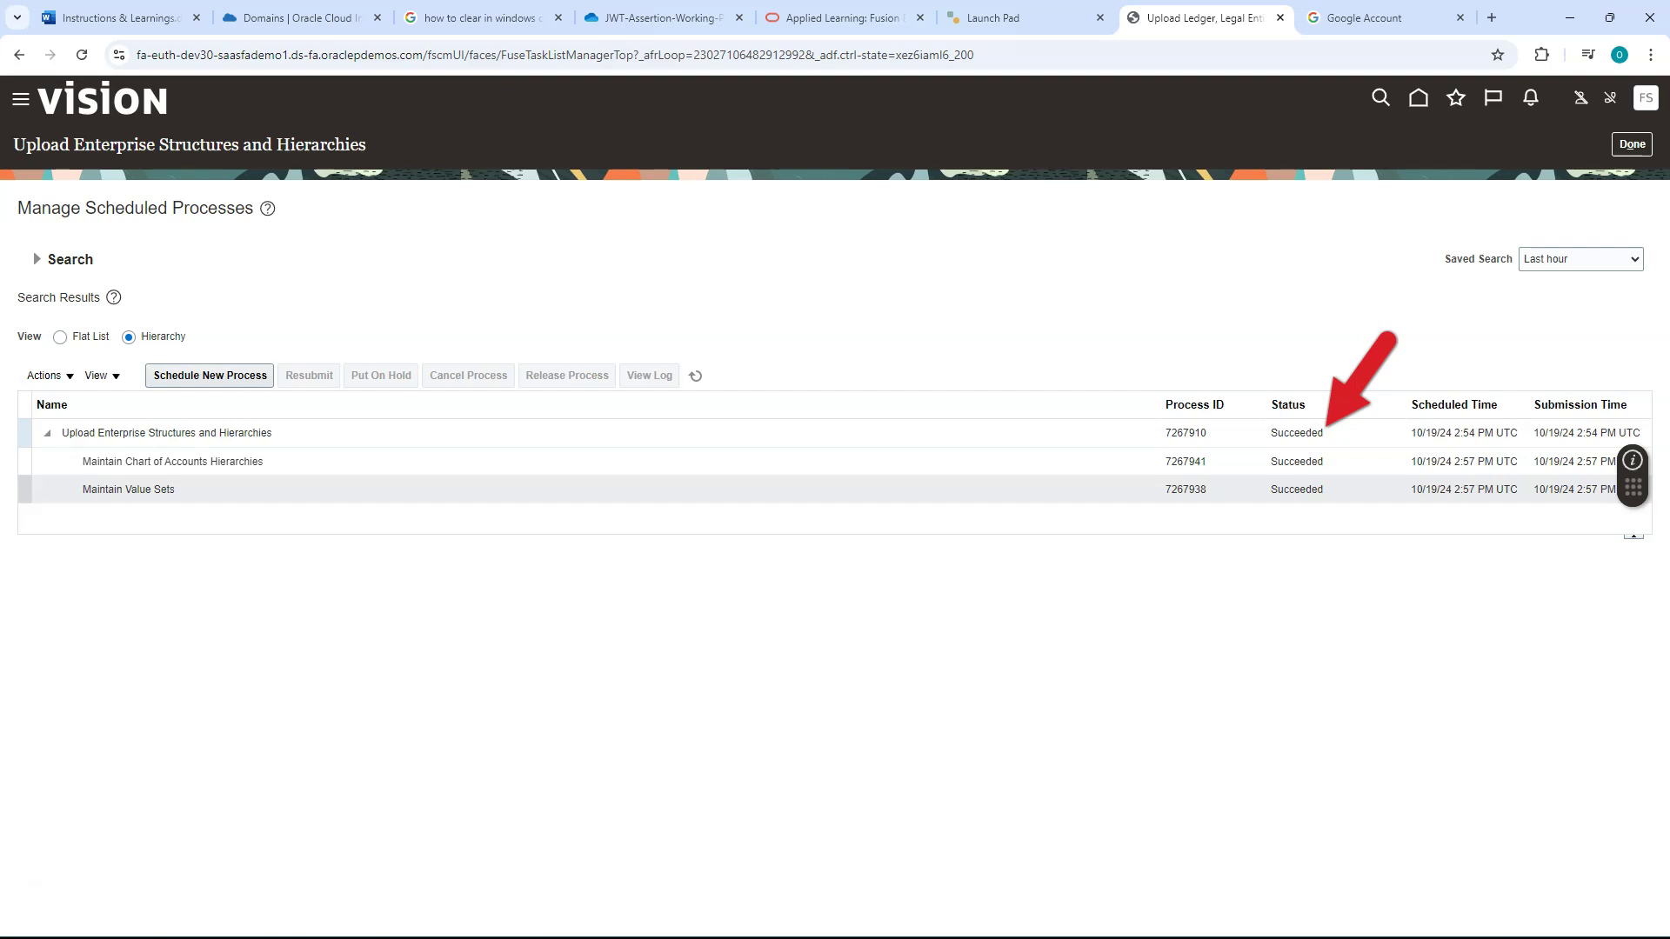
click(1633, 145)
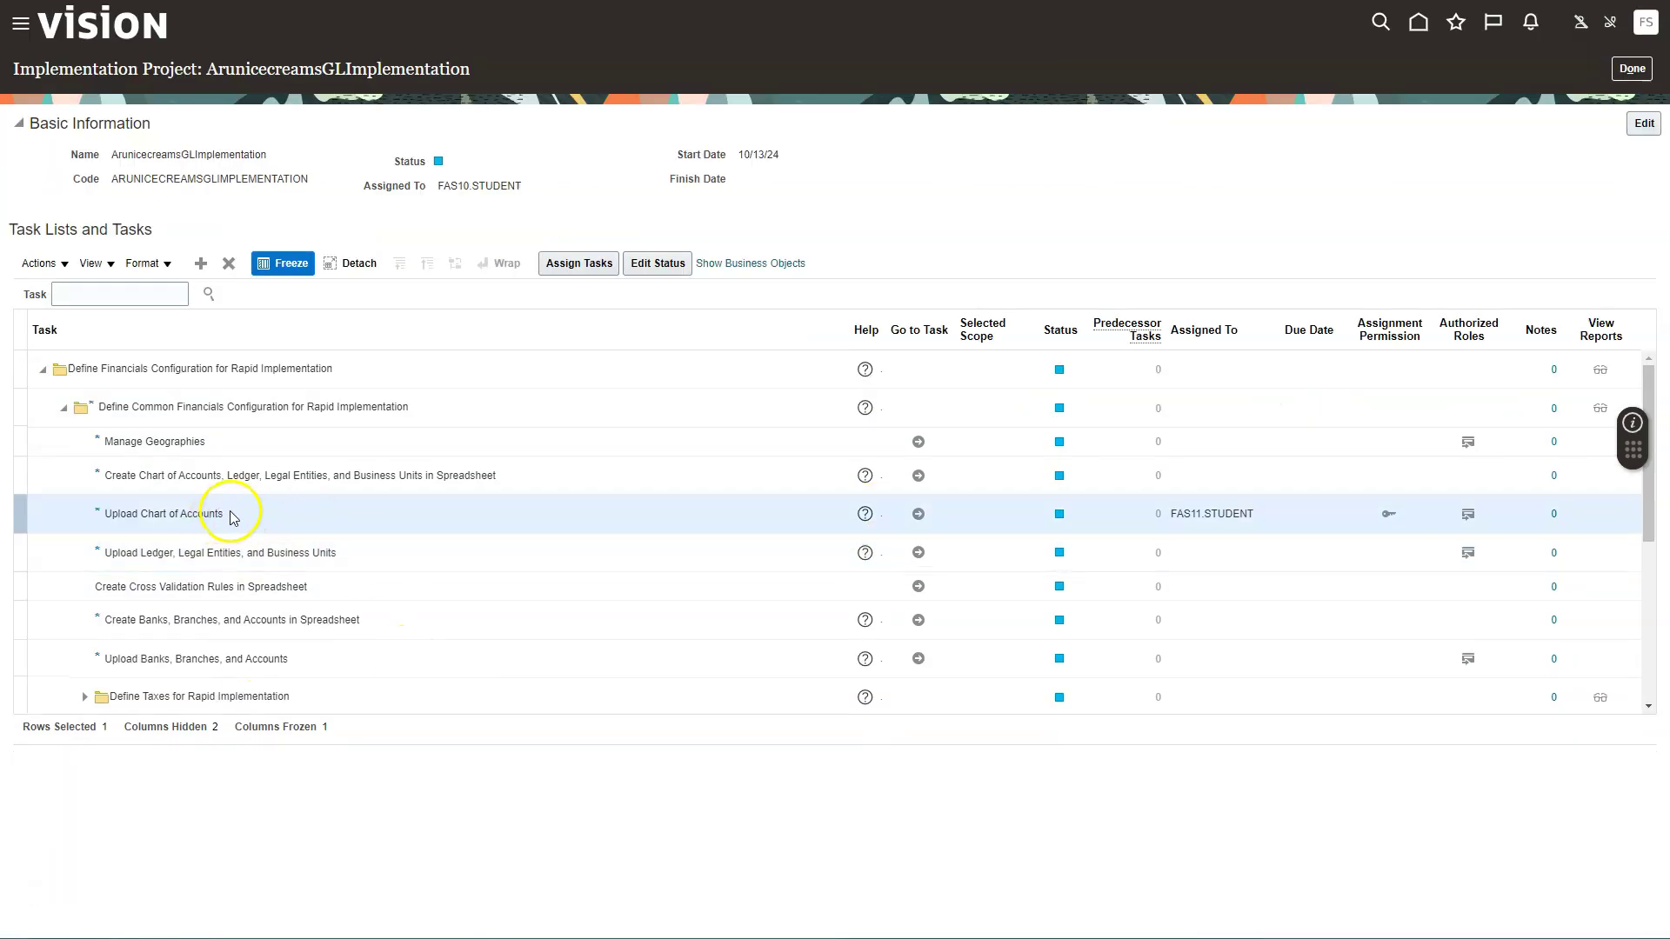
click(373, 547)
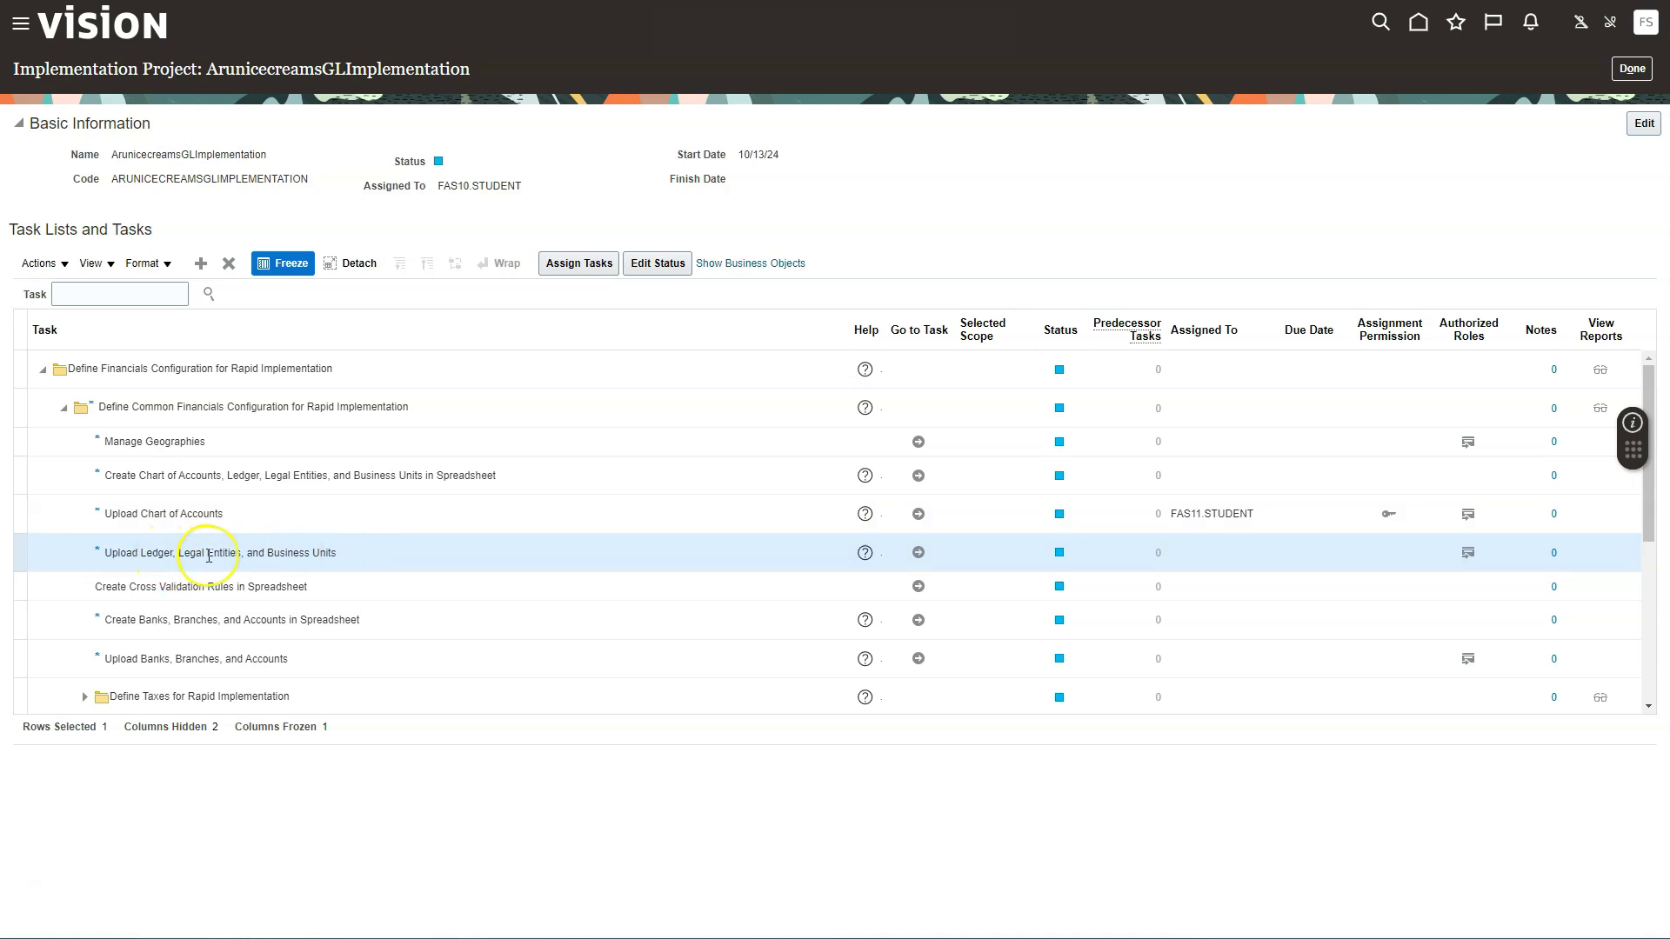
Submit the enterprise structures upload with FinancialsCommonEntities.zip as the data file.
click(919, 554)
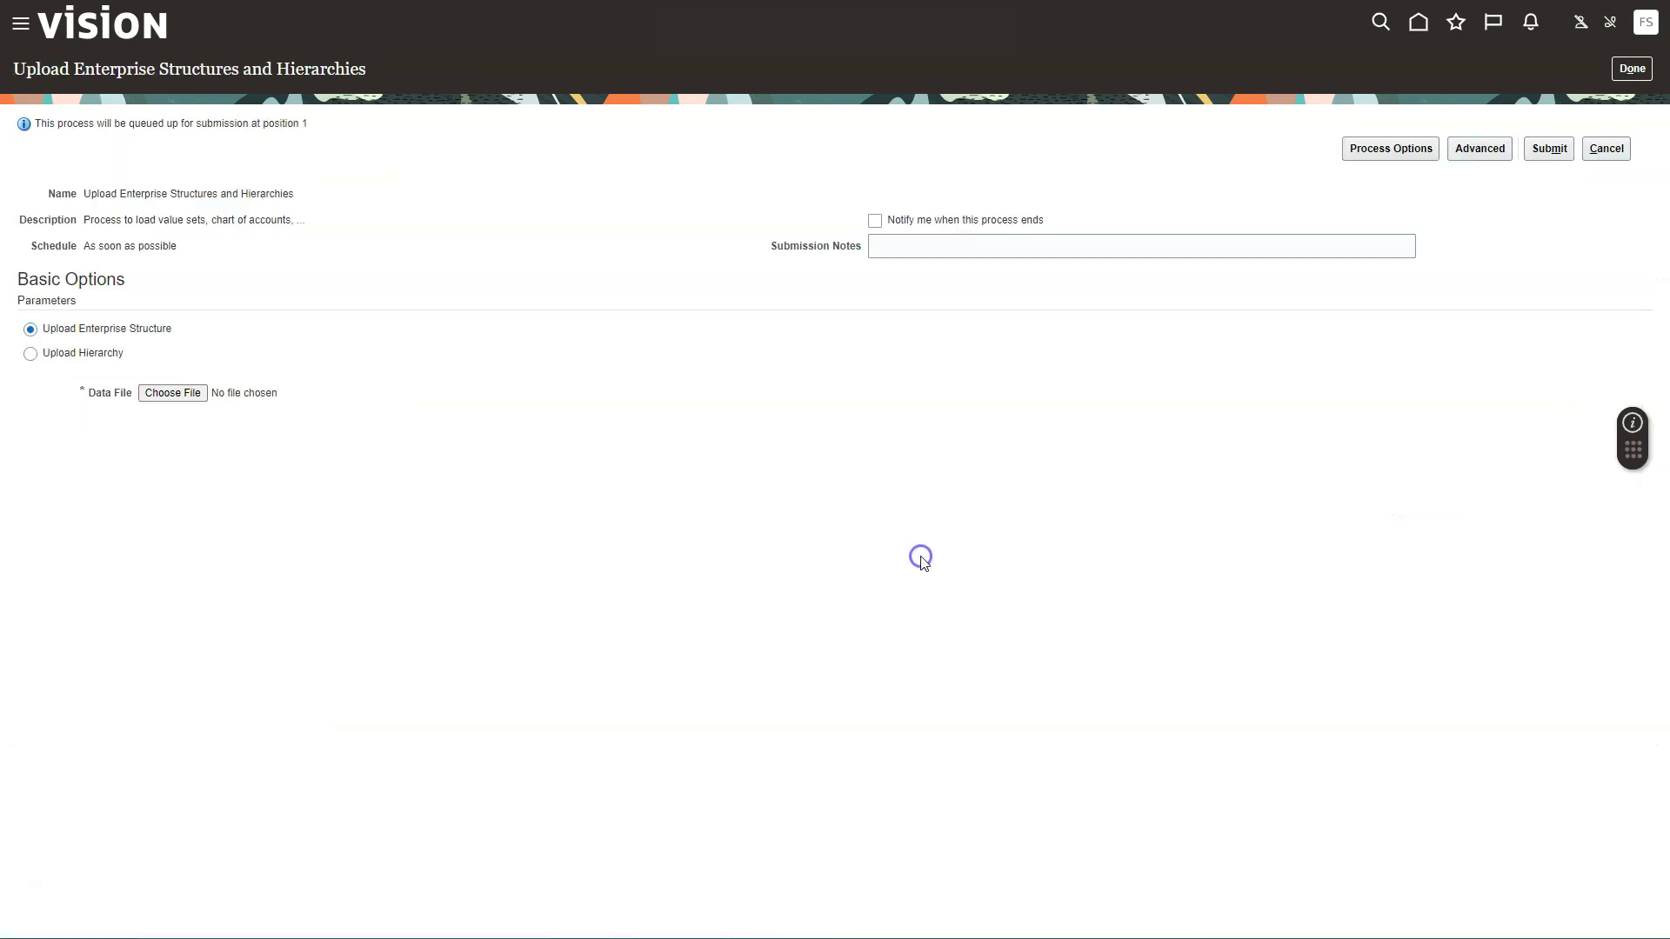
click(158, 470)
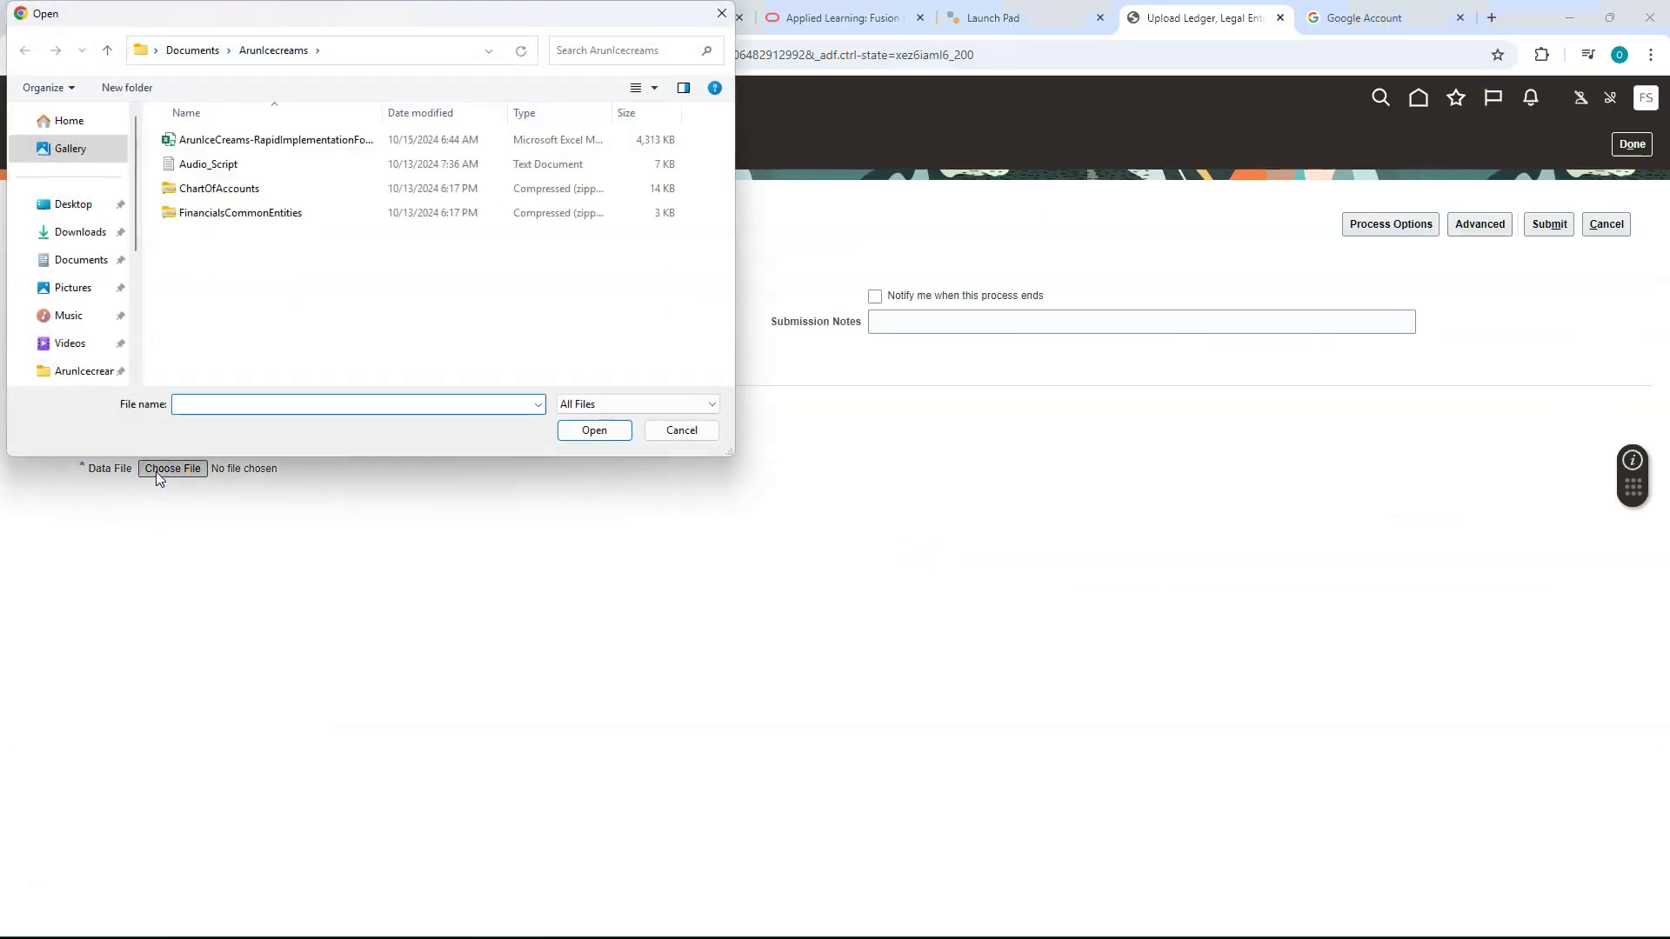
click(253, 212)
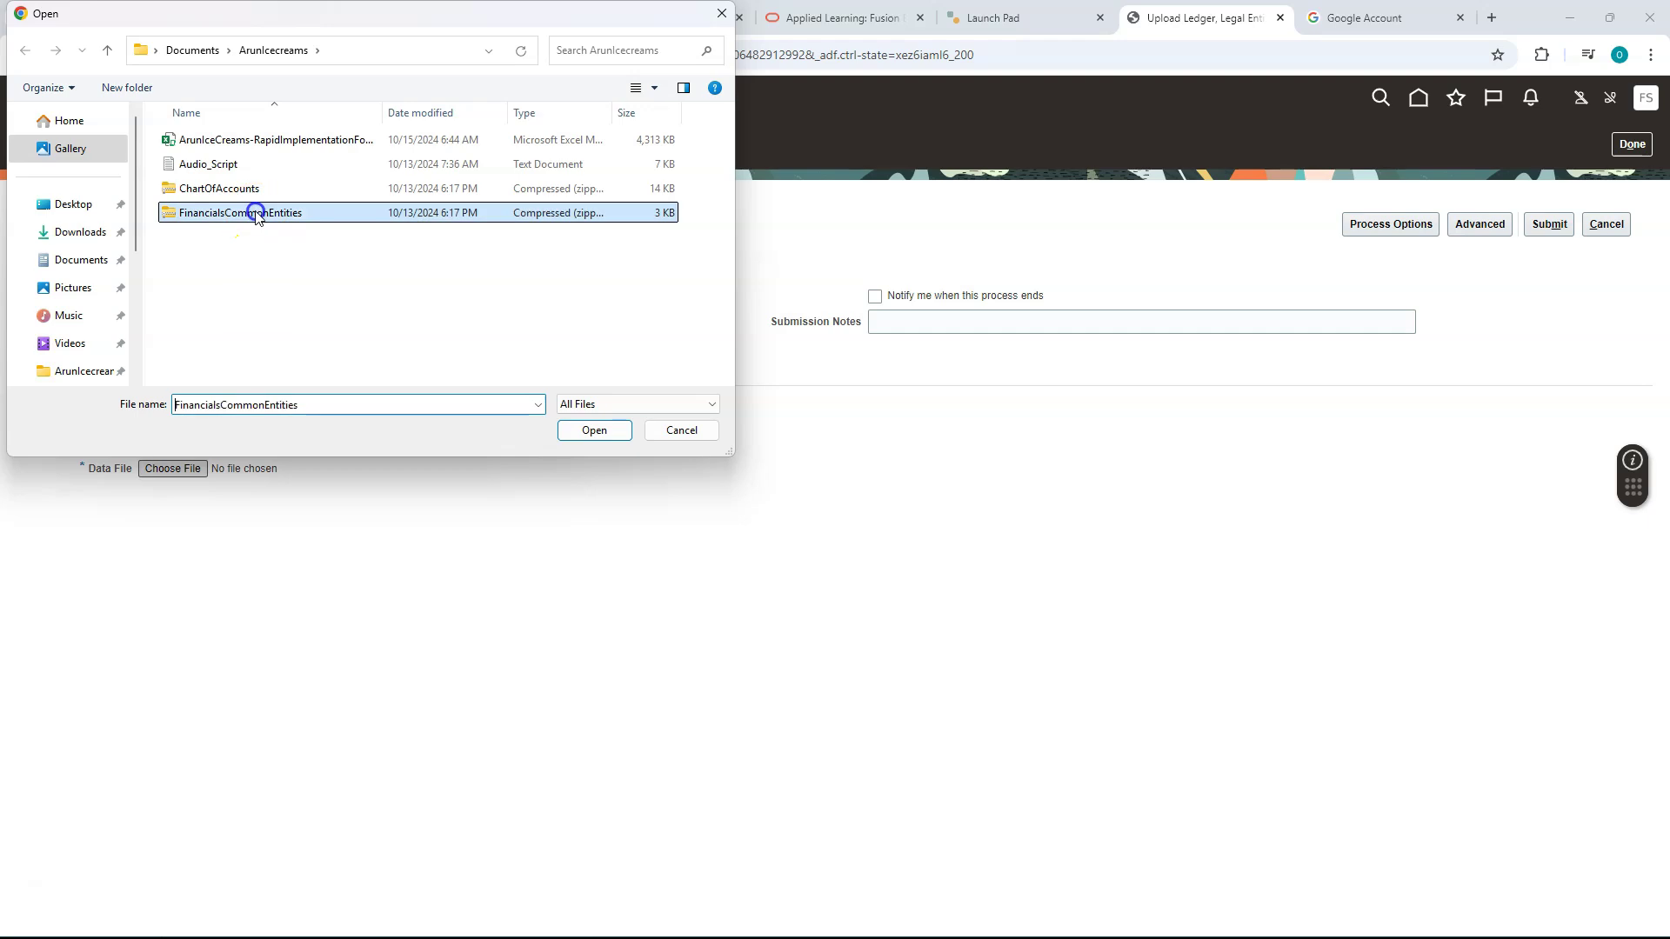
click(578, 430)
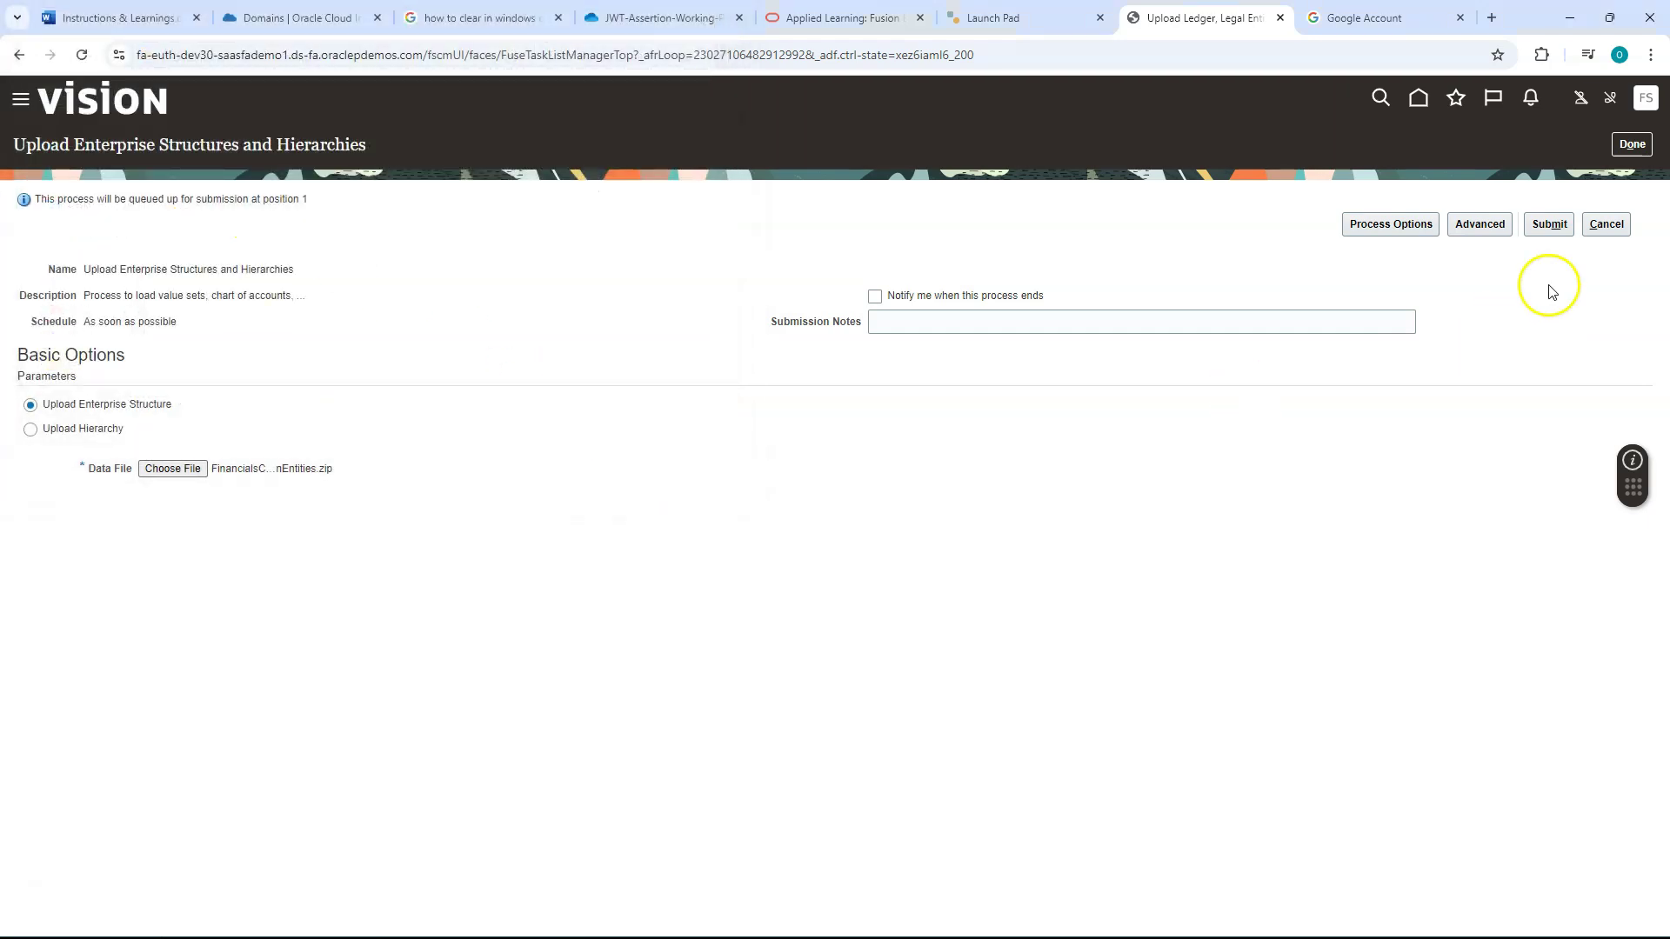
click(1549, 224)
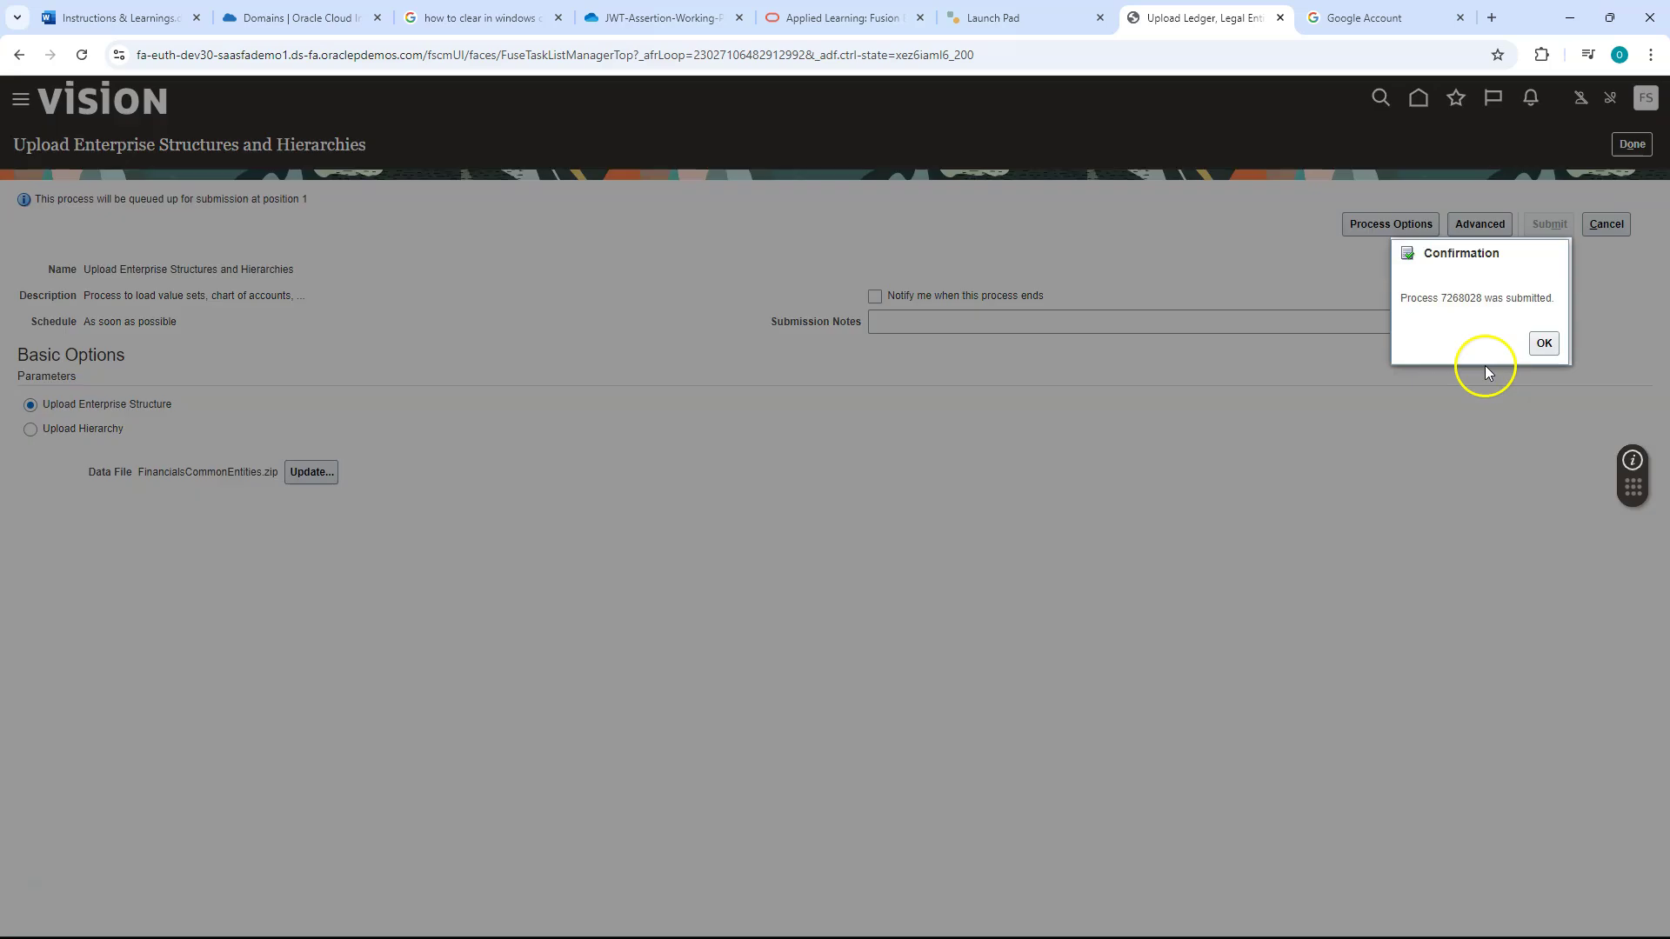
Dismiss the confirmation and refresh scheduled processes until the enterprise structures upload shows Succeeded.
click(1543, 345)
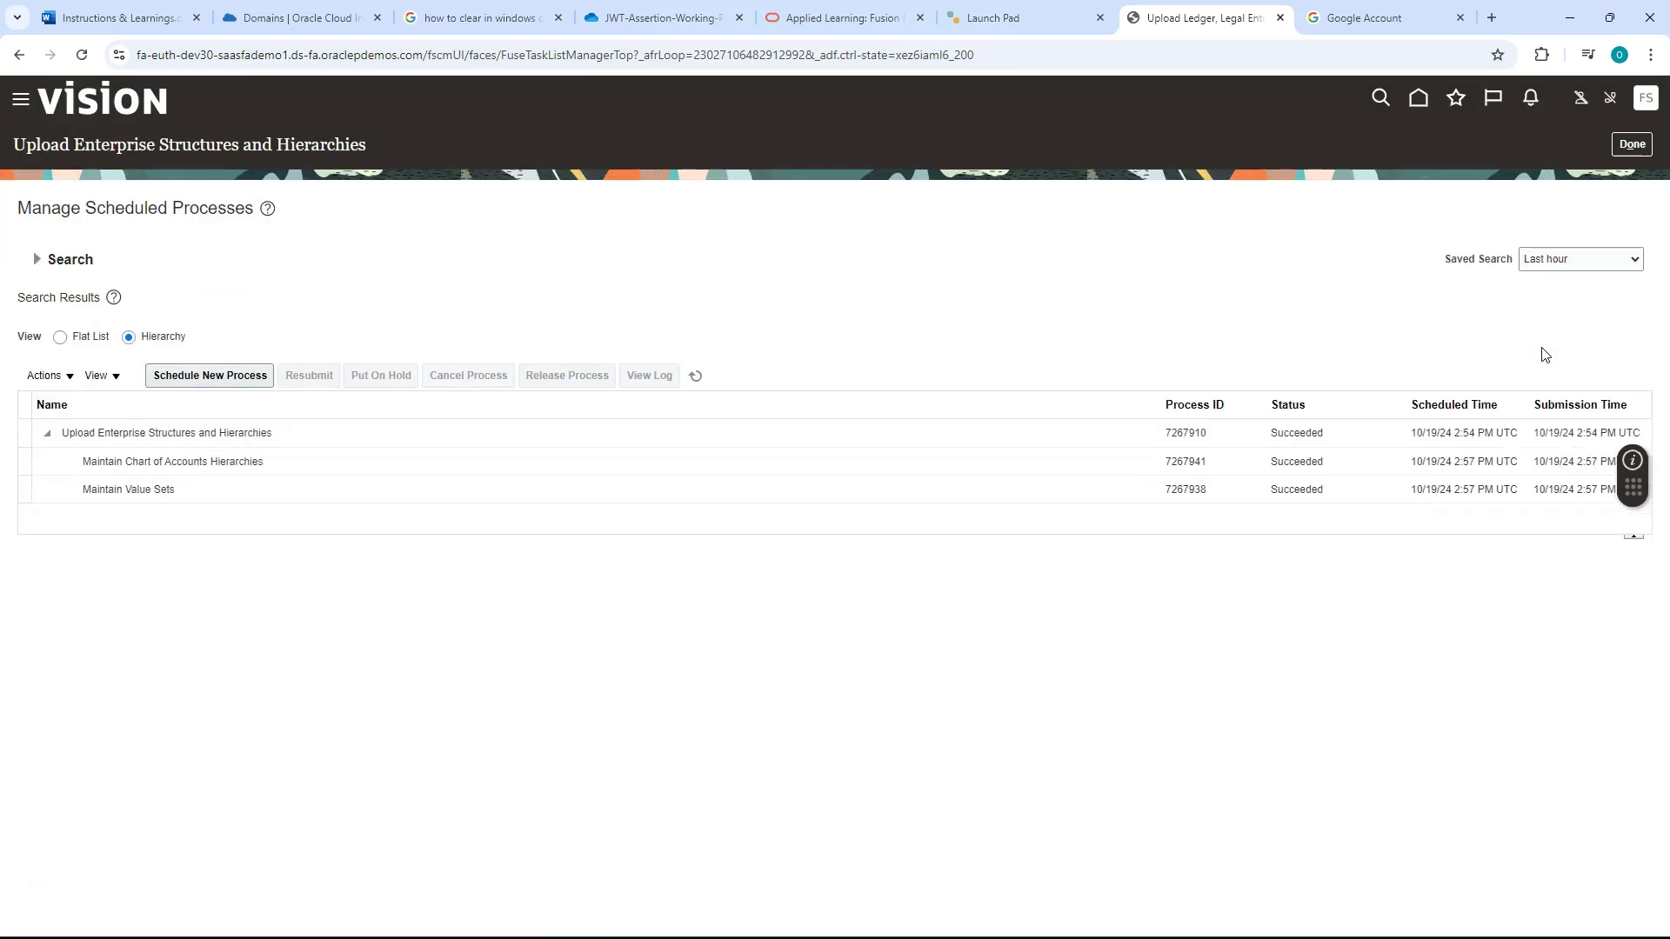
click(700, 379)
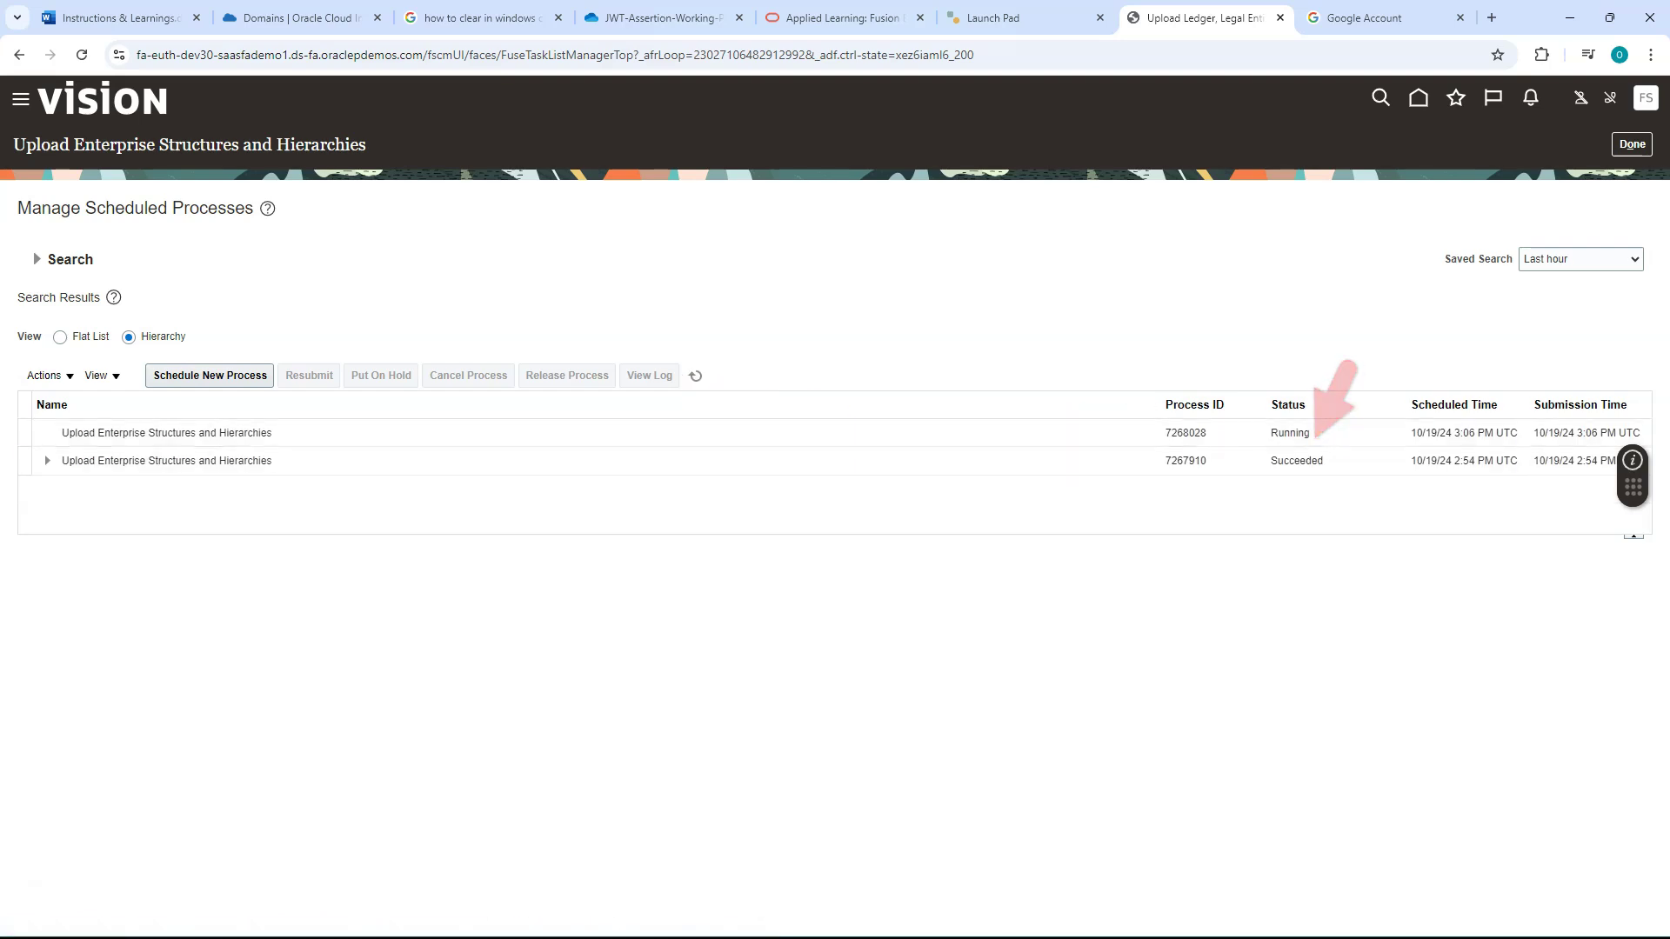
click(696, 375)
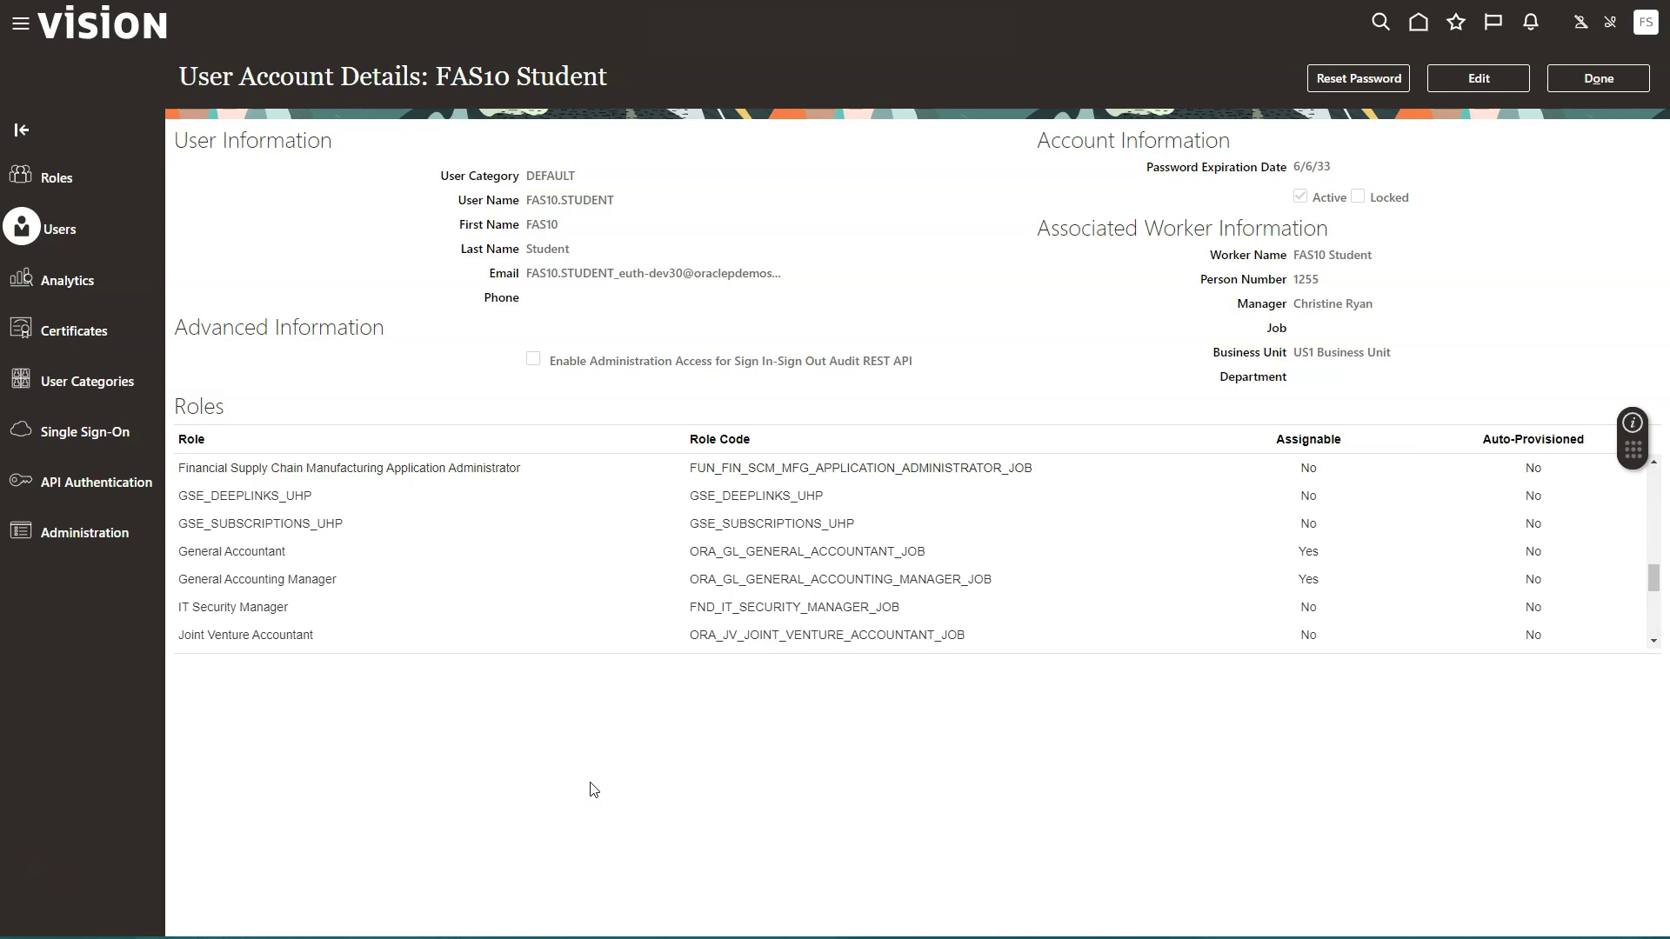
In Setup and Maintenance, list all Users and Security tasks and open Manage Data Access for Users.
click(483, 790)
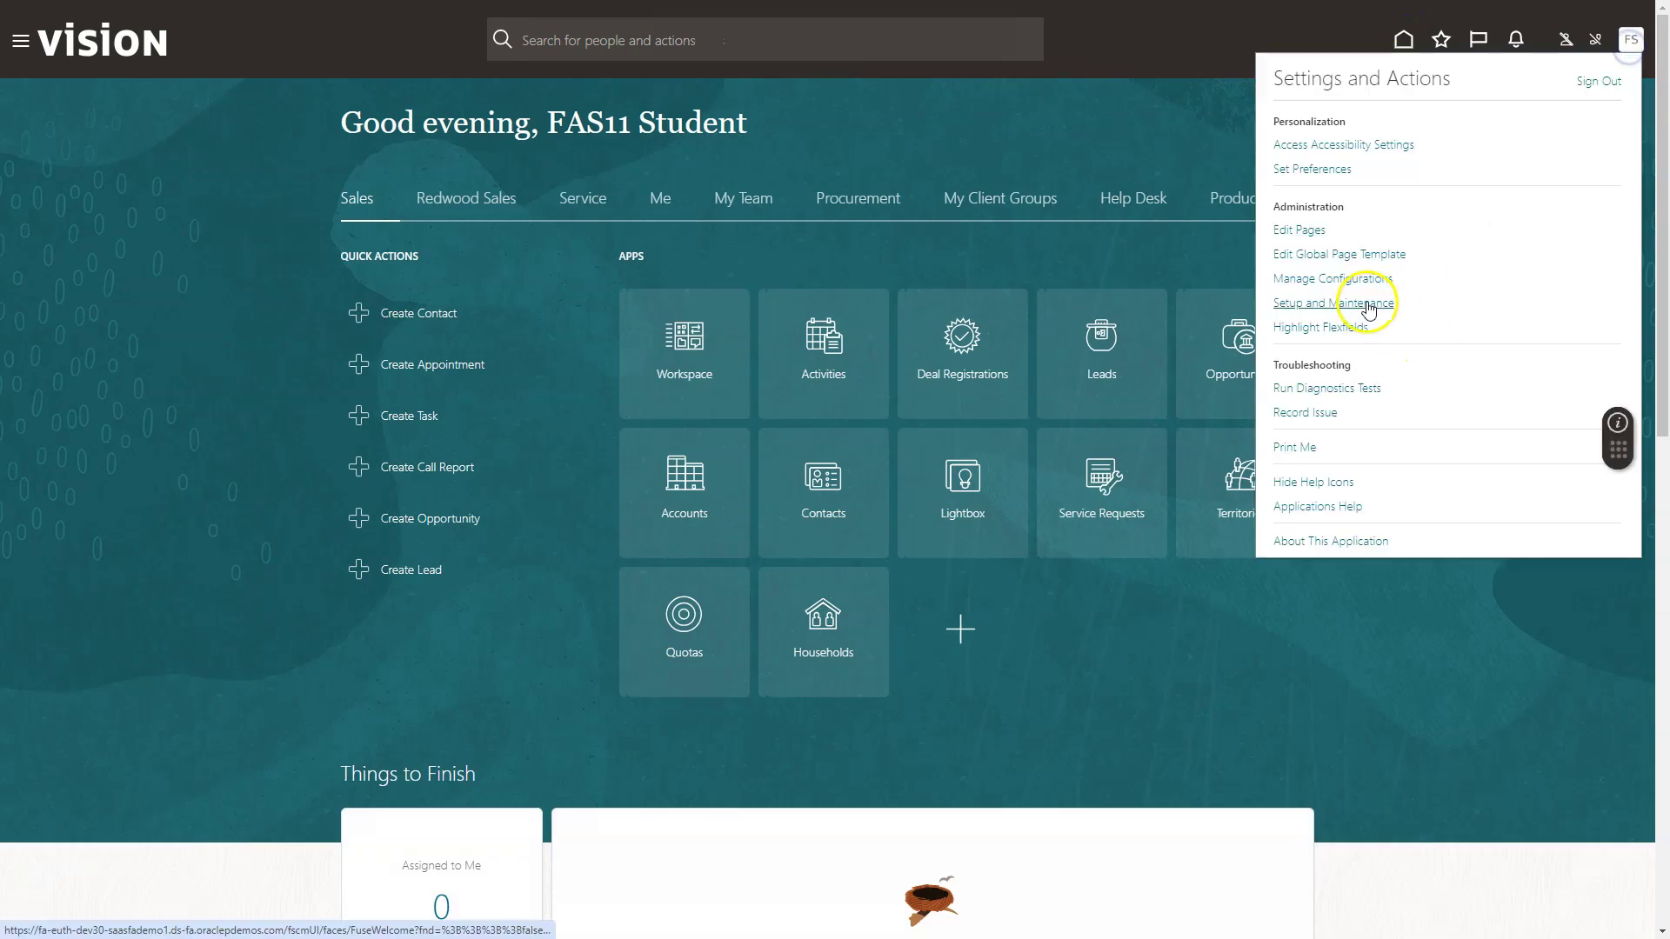
click(1366, 303)
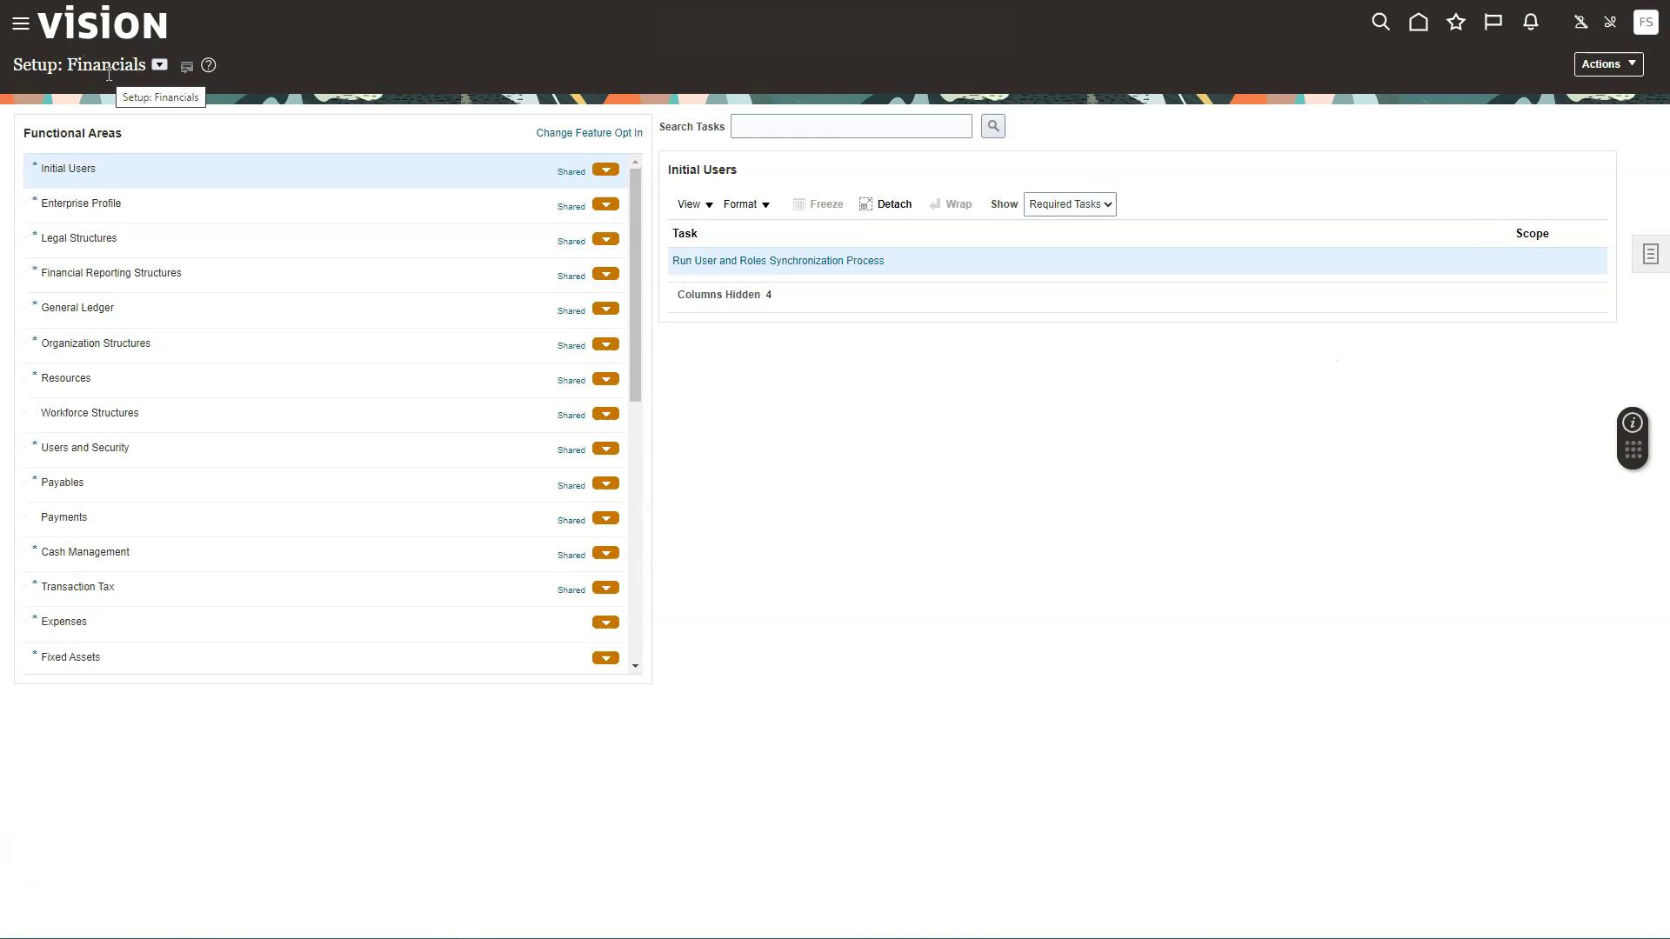
click(122, 445)
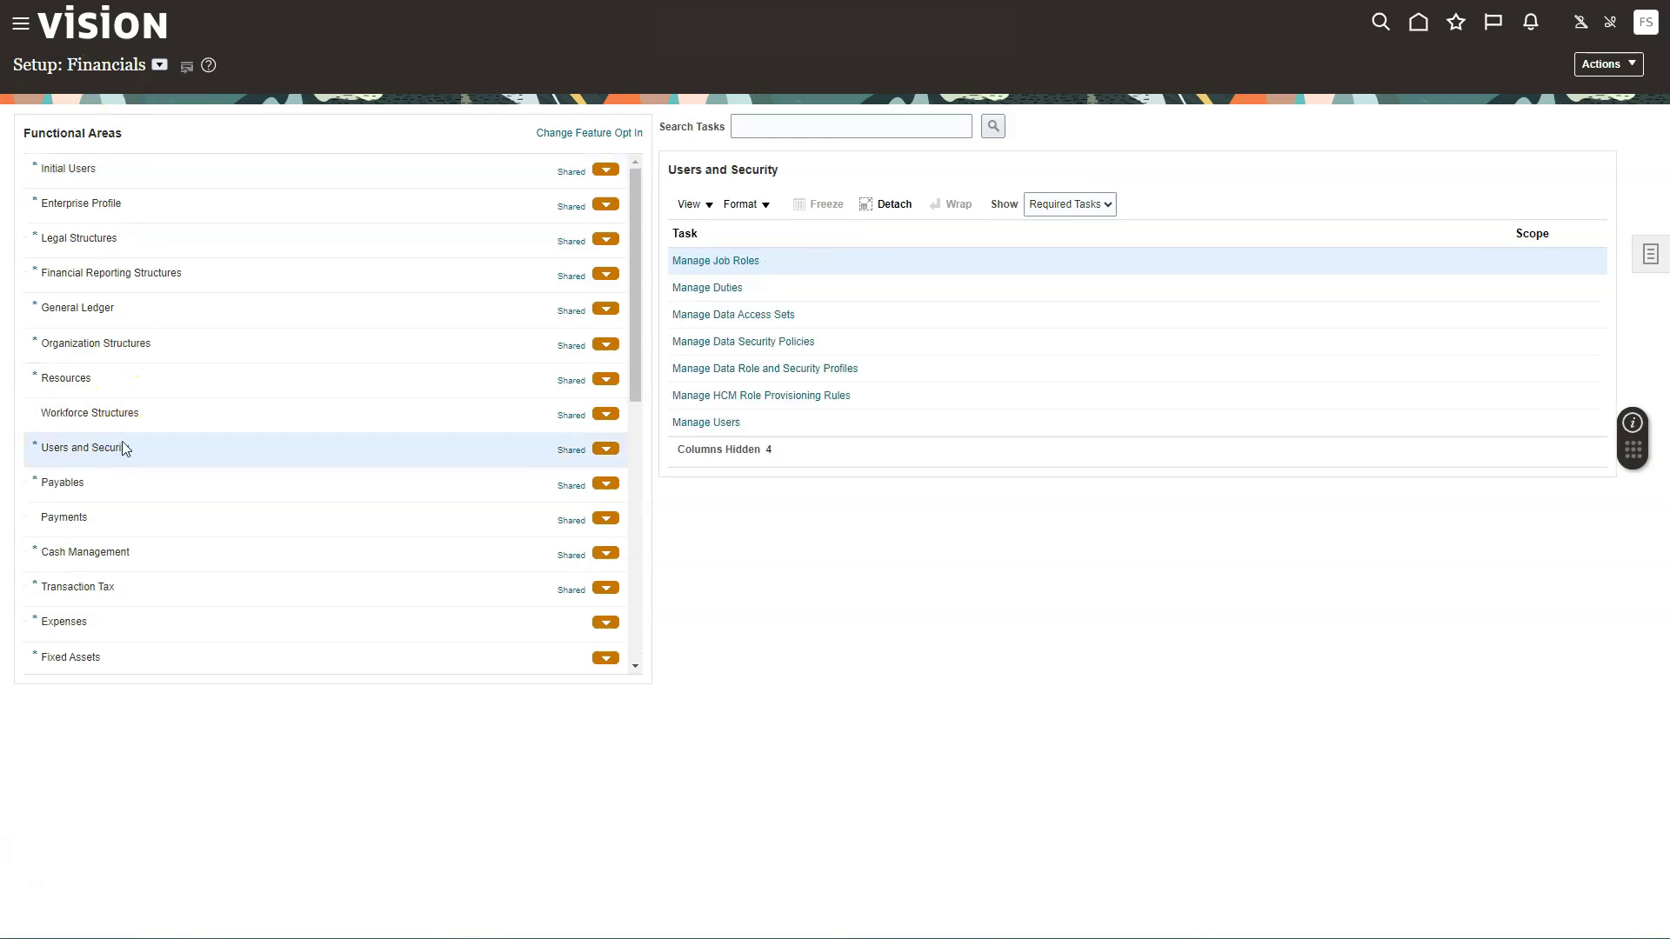
click(1063, 204)
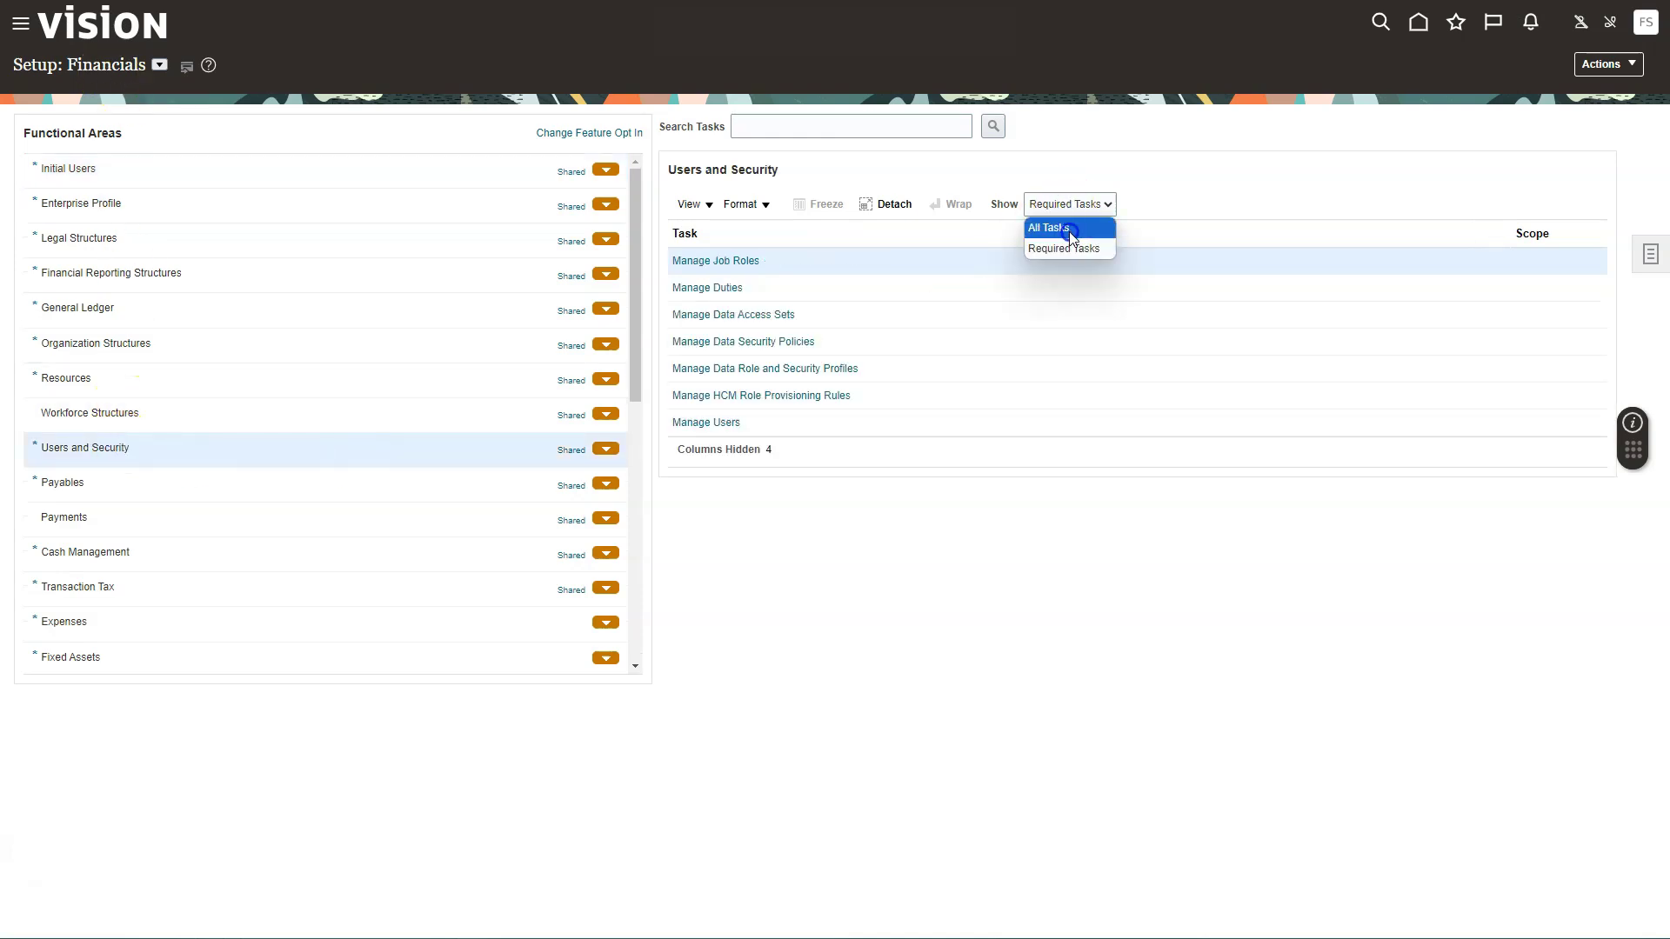
click(1066, 225)
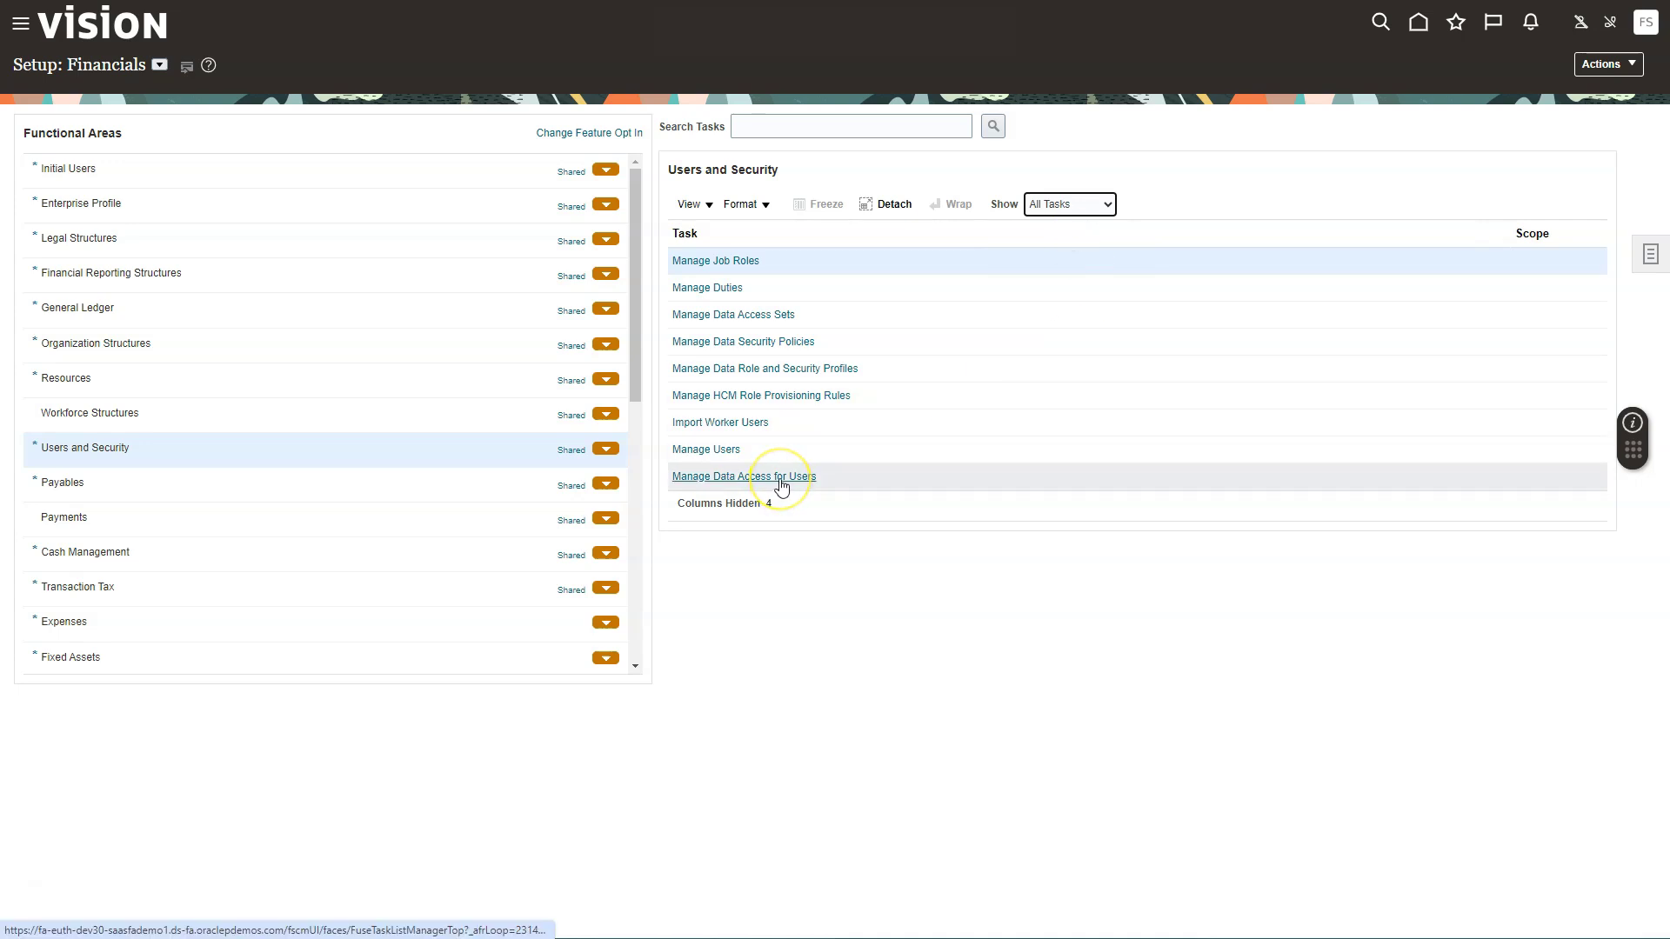
click(780, 478)
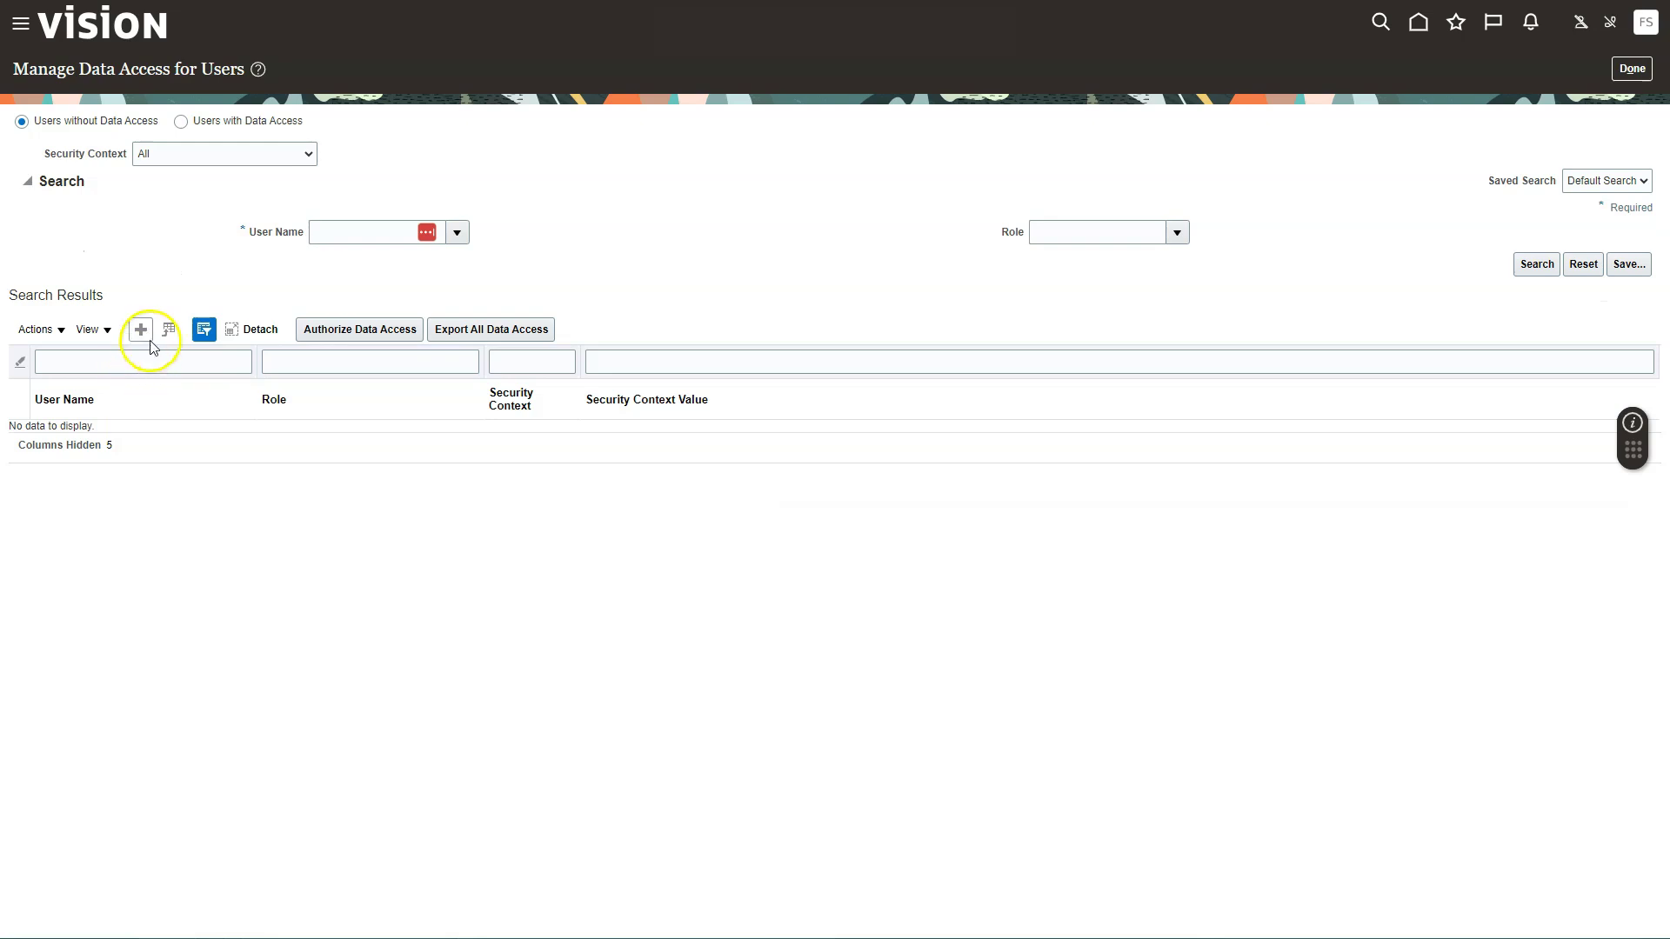
Grant the user General Accounting role access via data access set ArunPrimaryLedger US, then save and close.
click(143, 330)
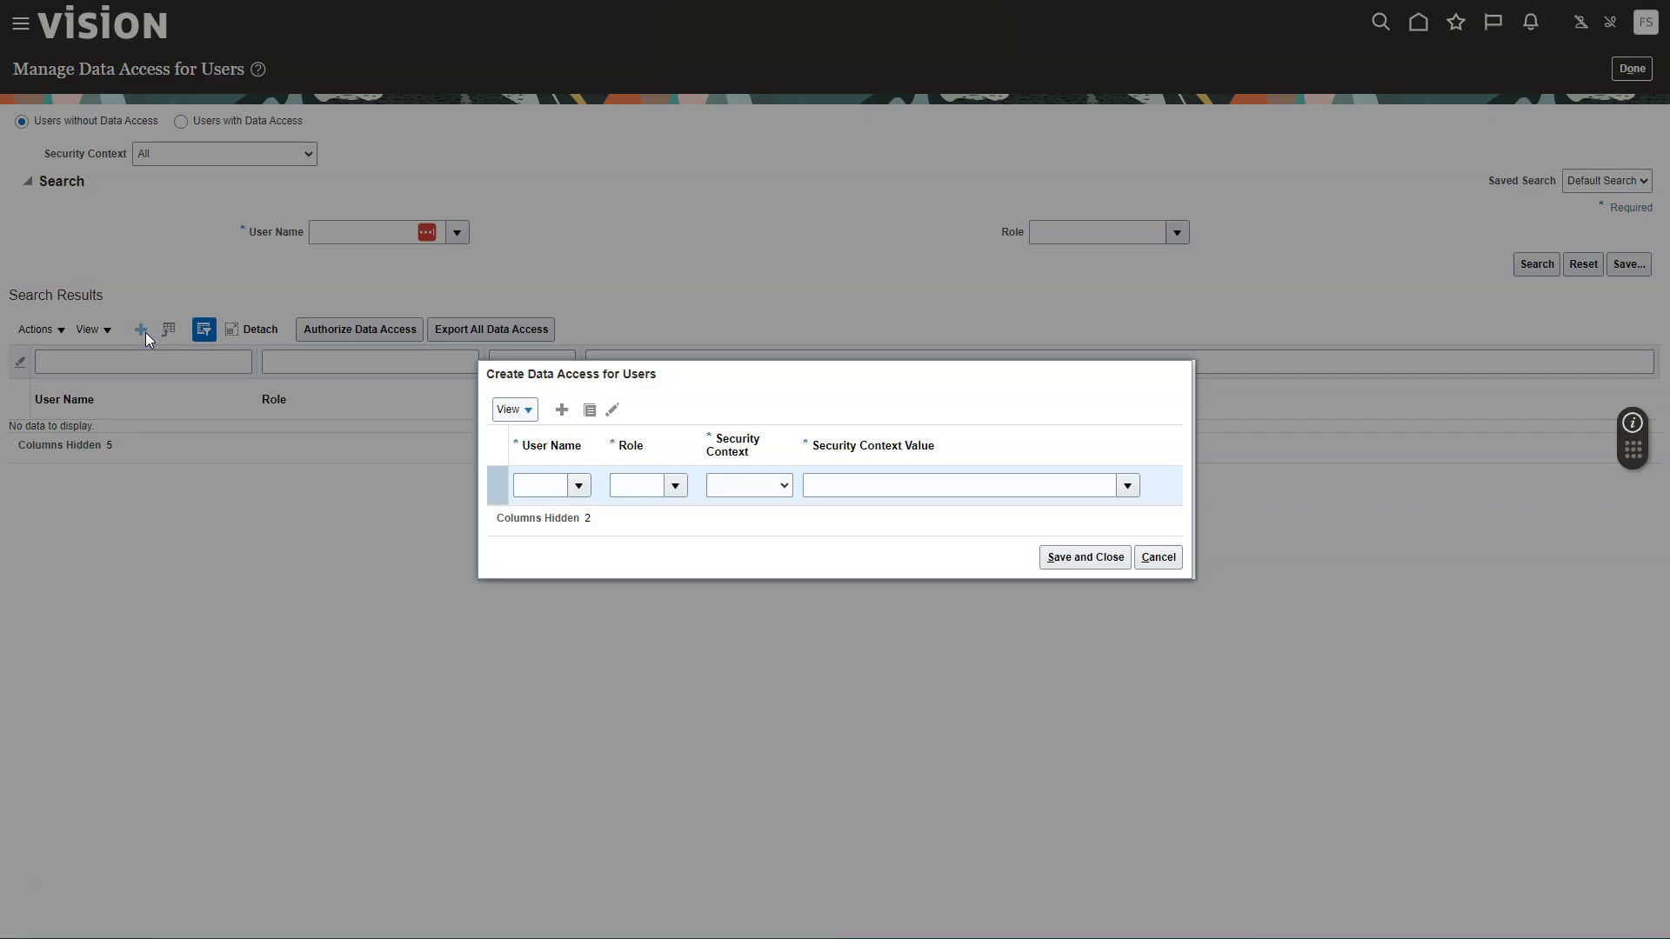
click(527, 487)
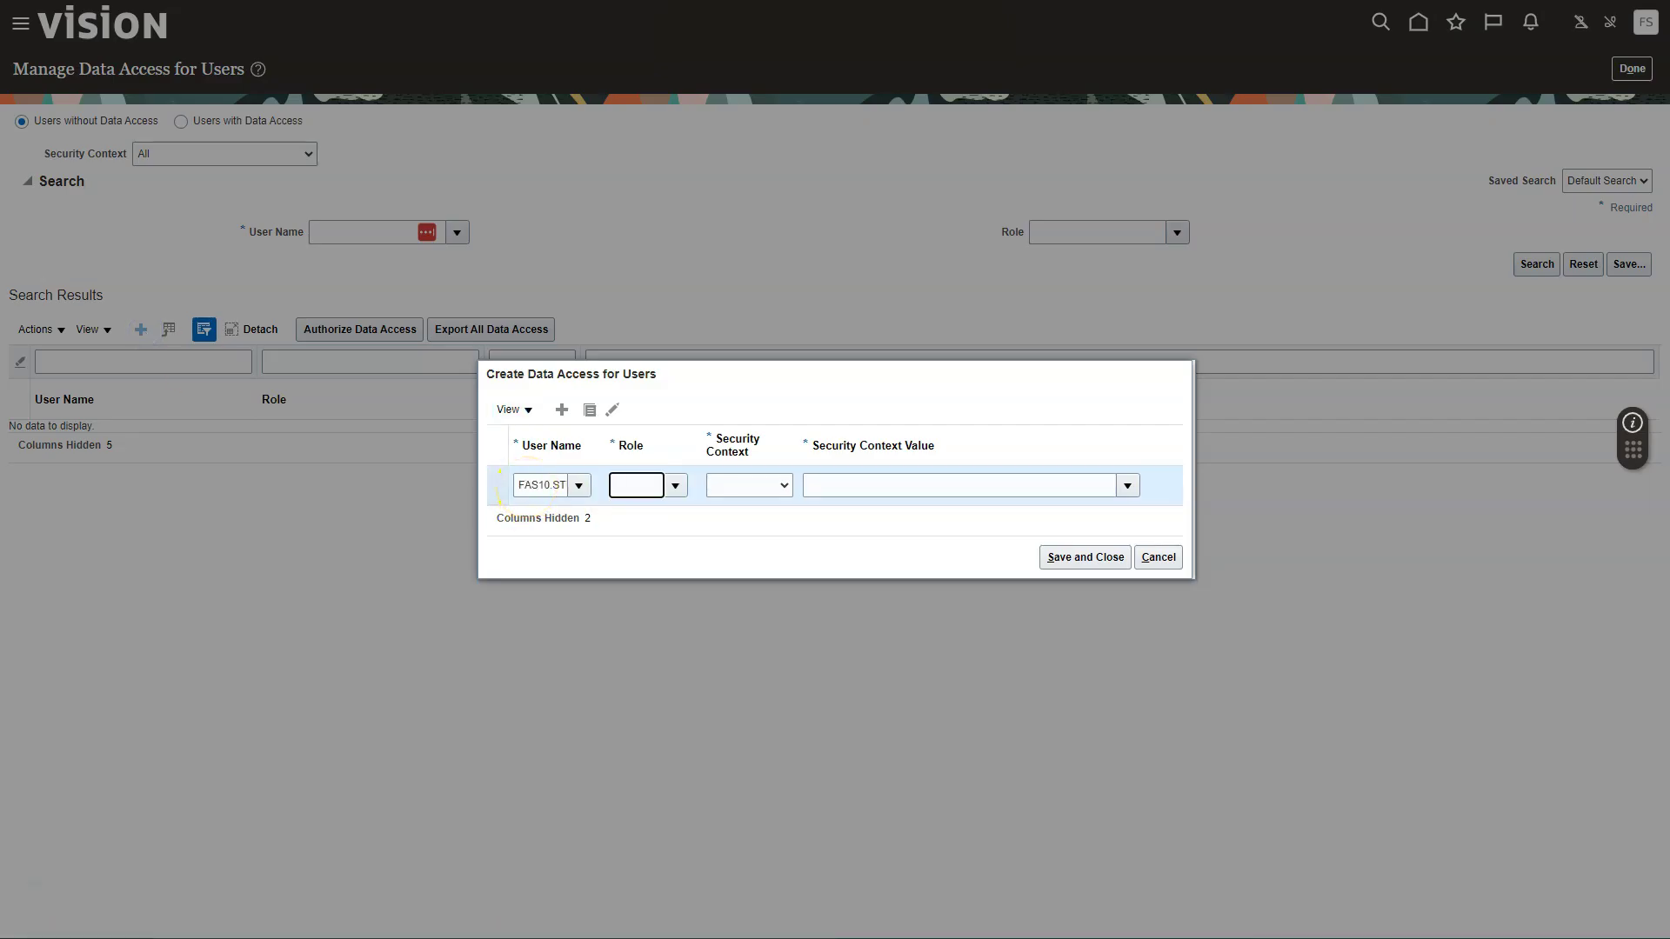
text(General)
click(661, 512)
click(720, 489)
click(759, 521)
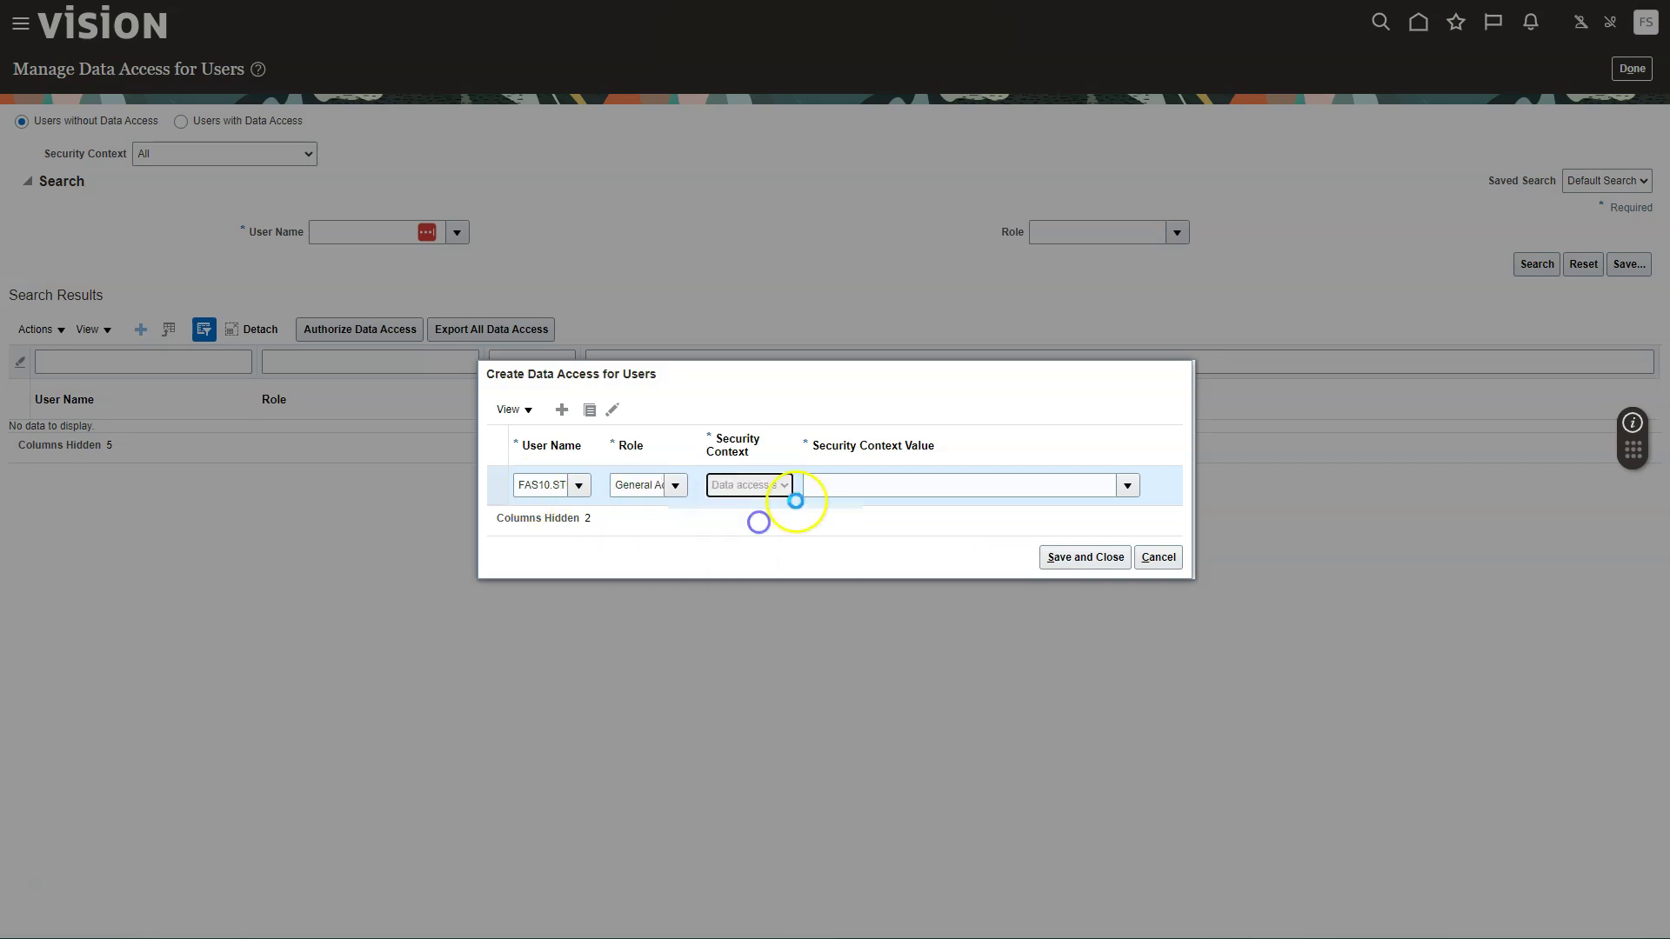
click(835, 485)
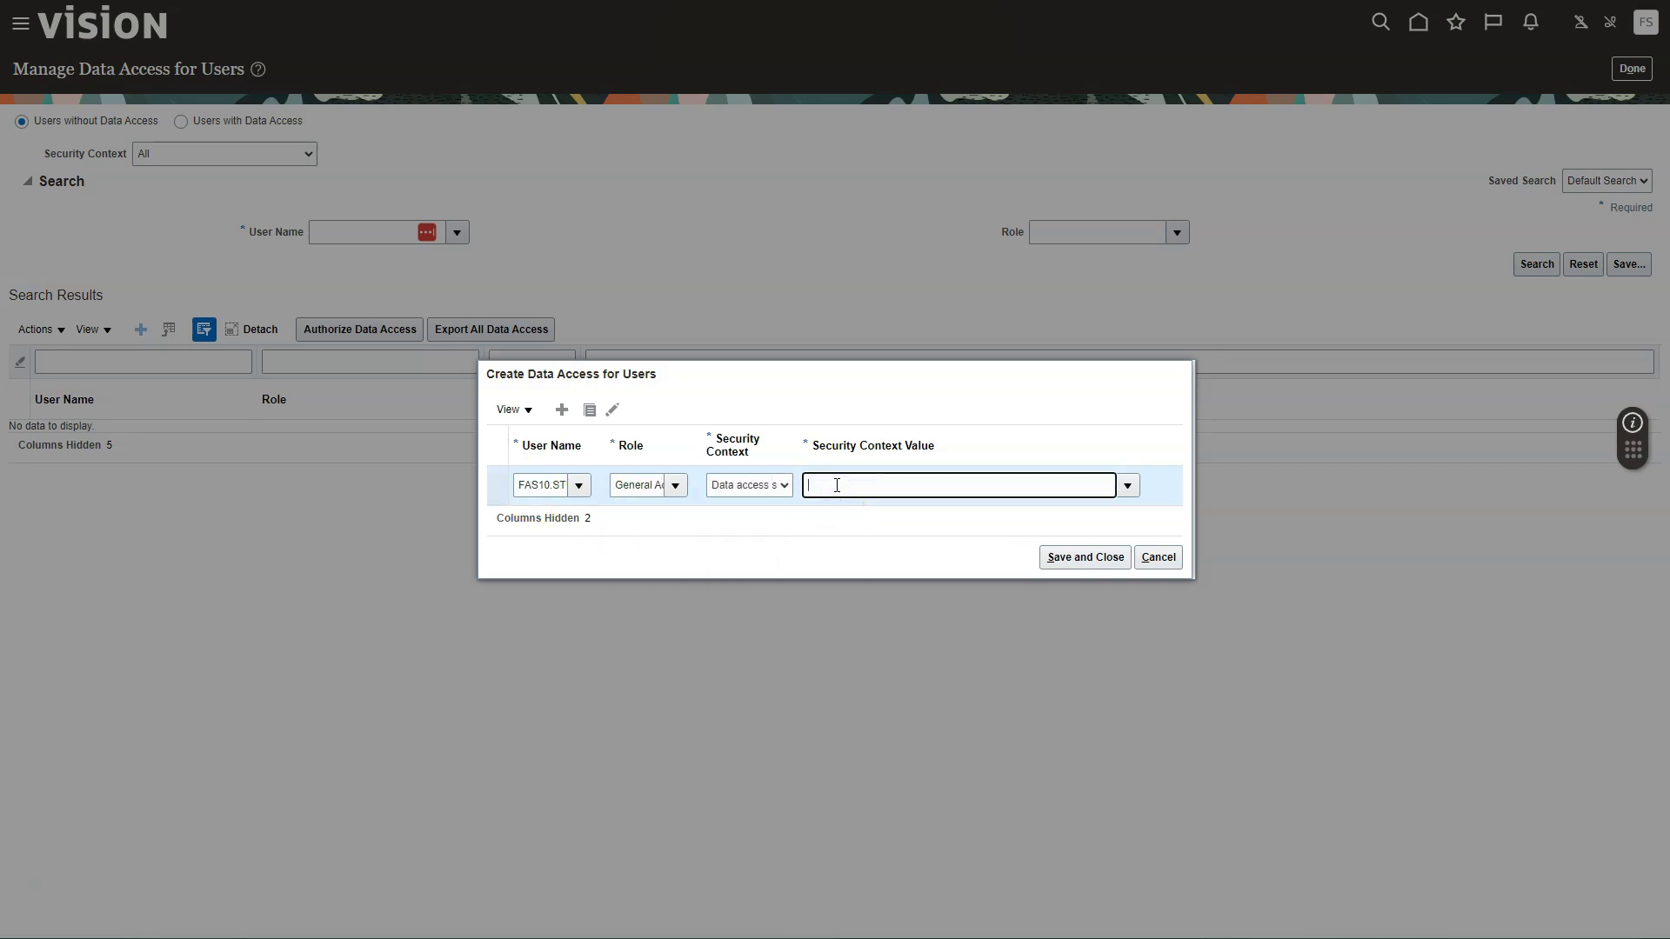
click(849, 524)
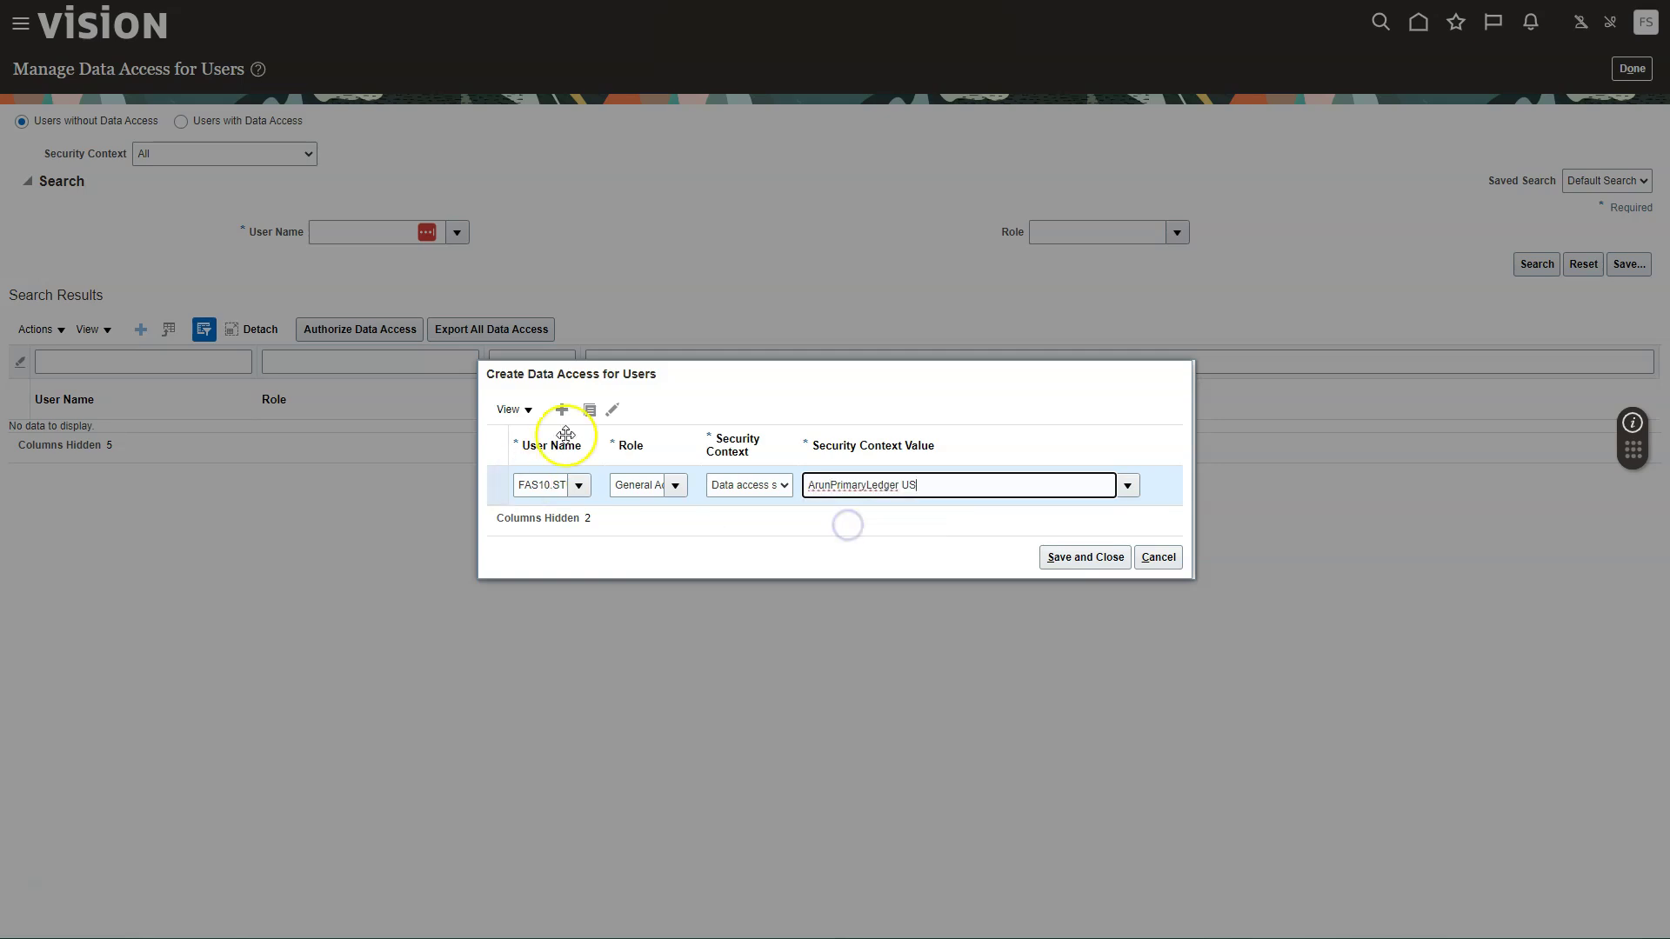
click(628, 507)
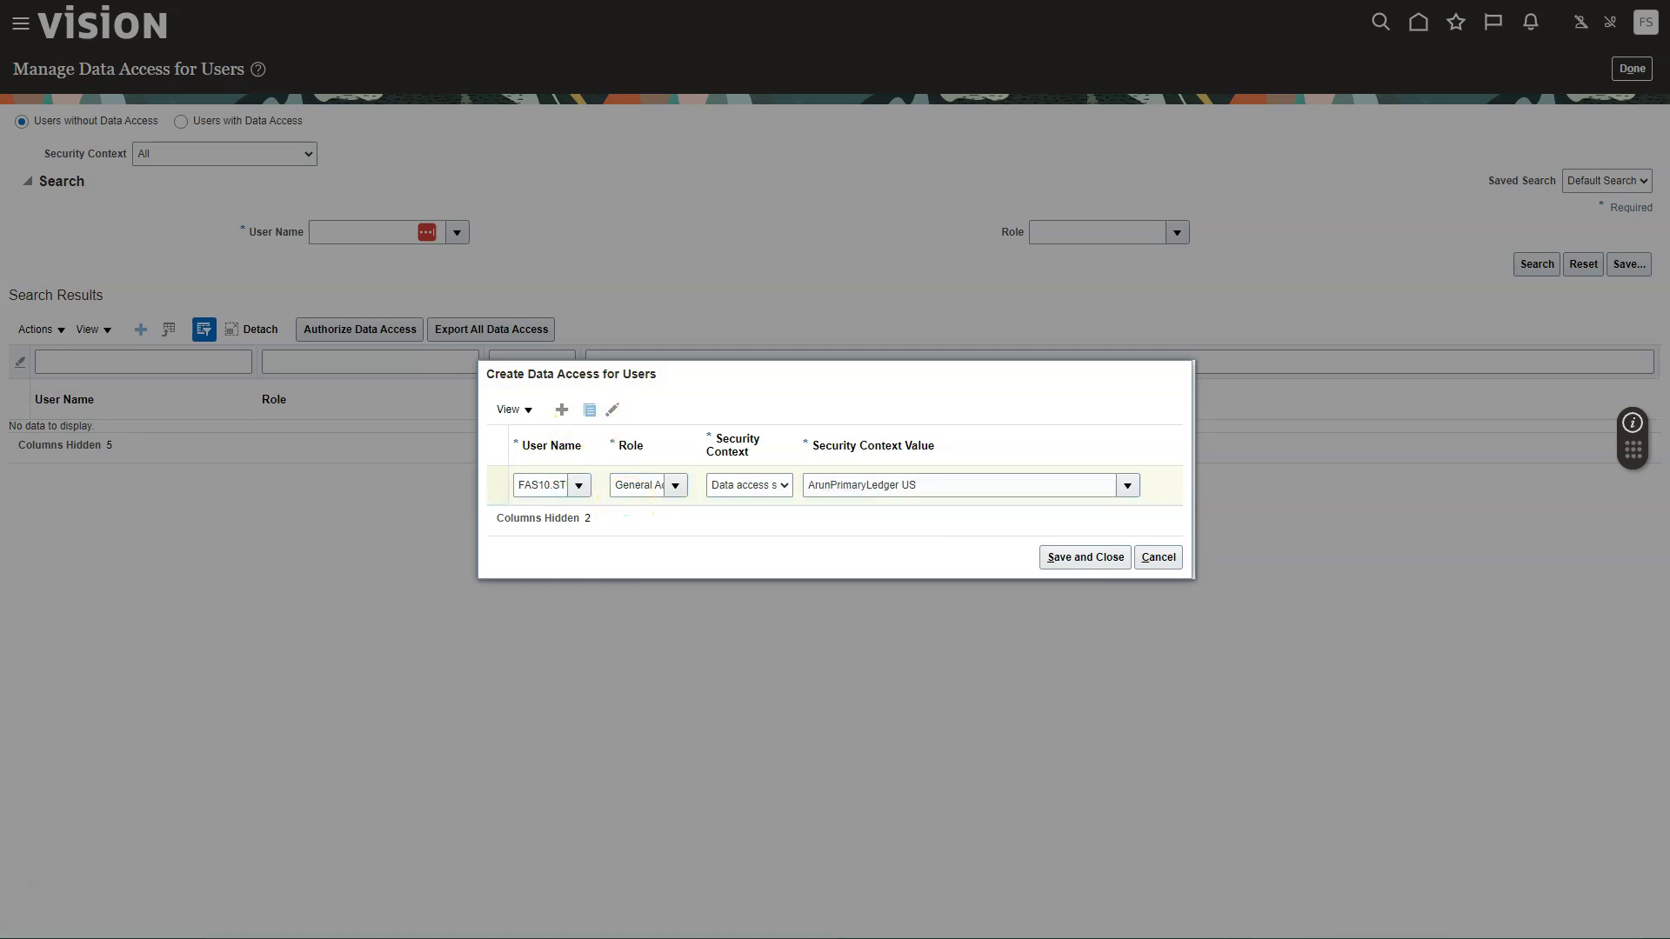
click(768, 478)
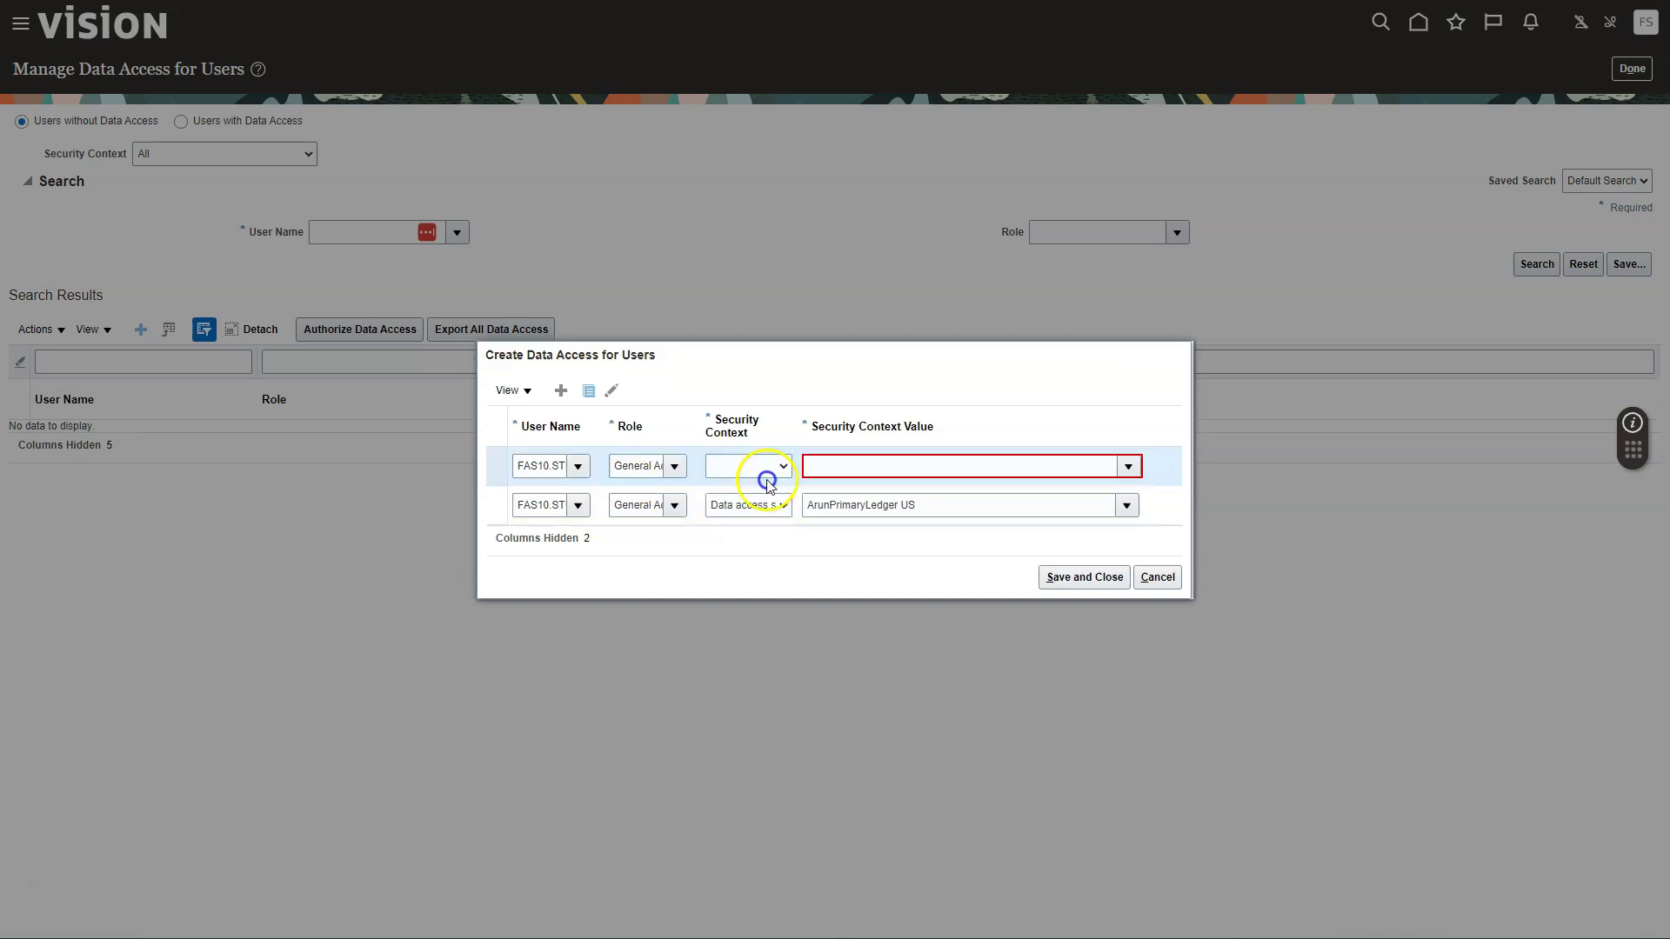
click(902, 503)
click(1077, 578)
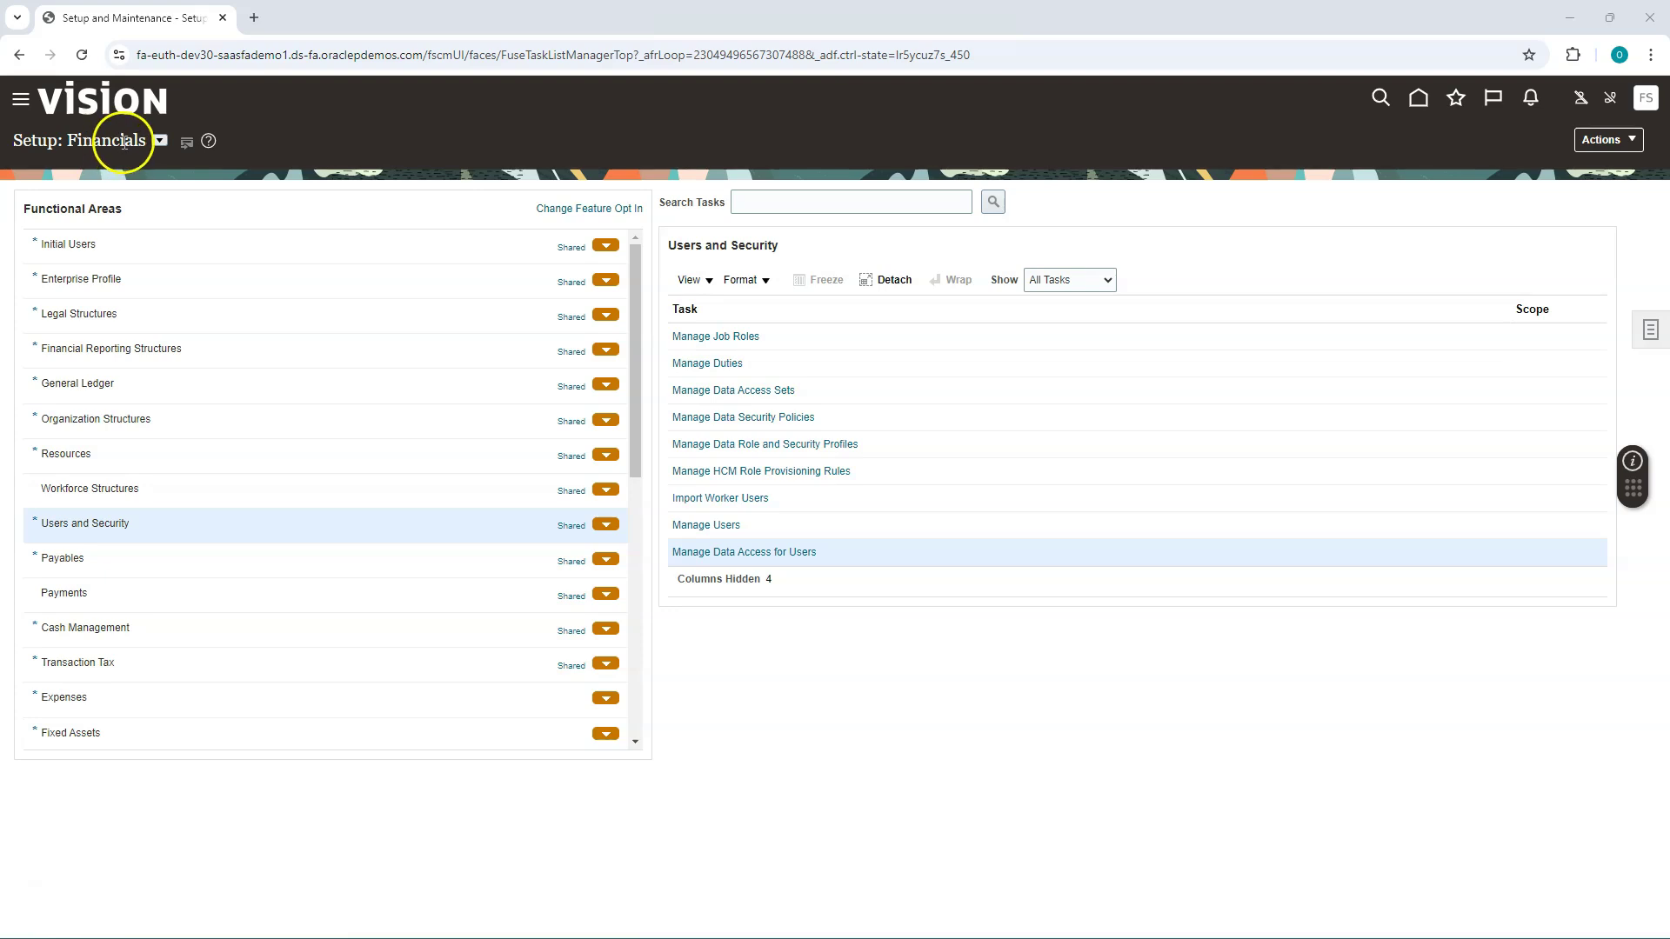
Scope the General Ledger Open First Period task to existing primary ledger ArunPrimaryLedger US.
click(82, 384)
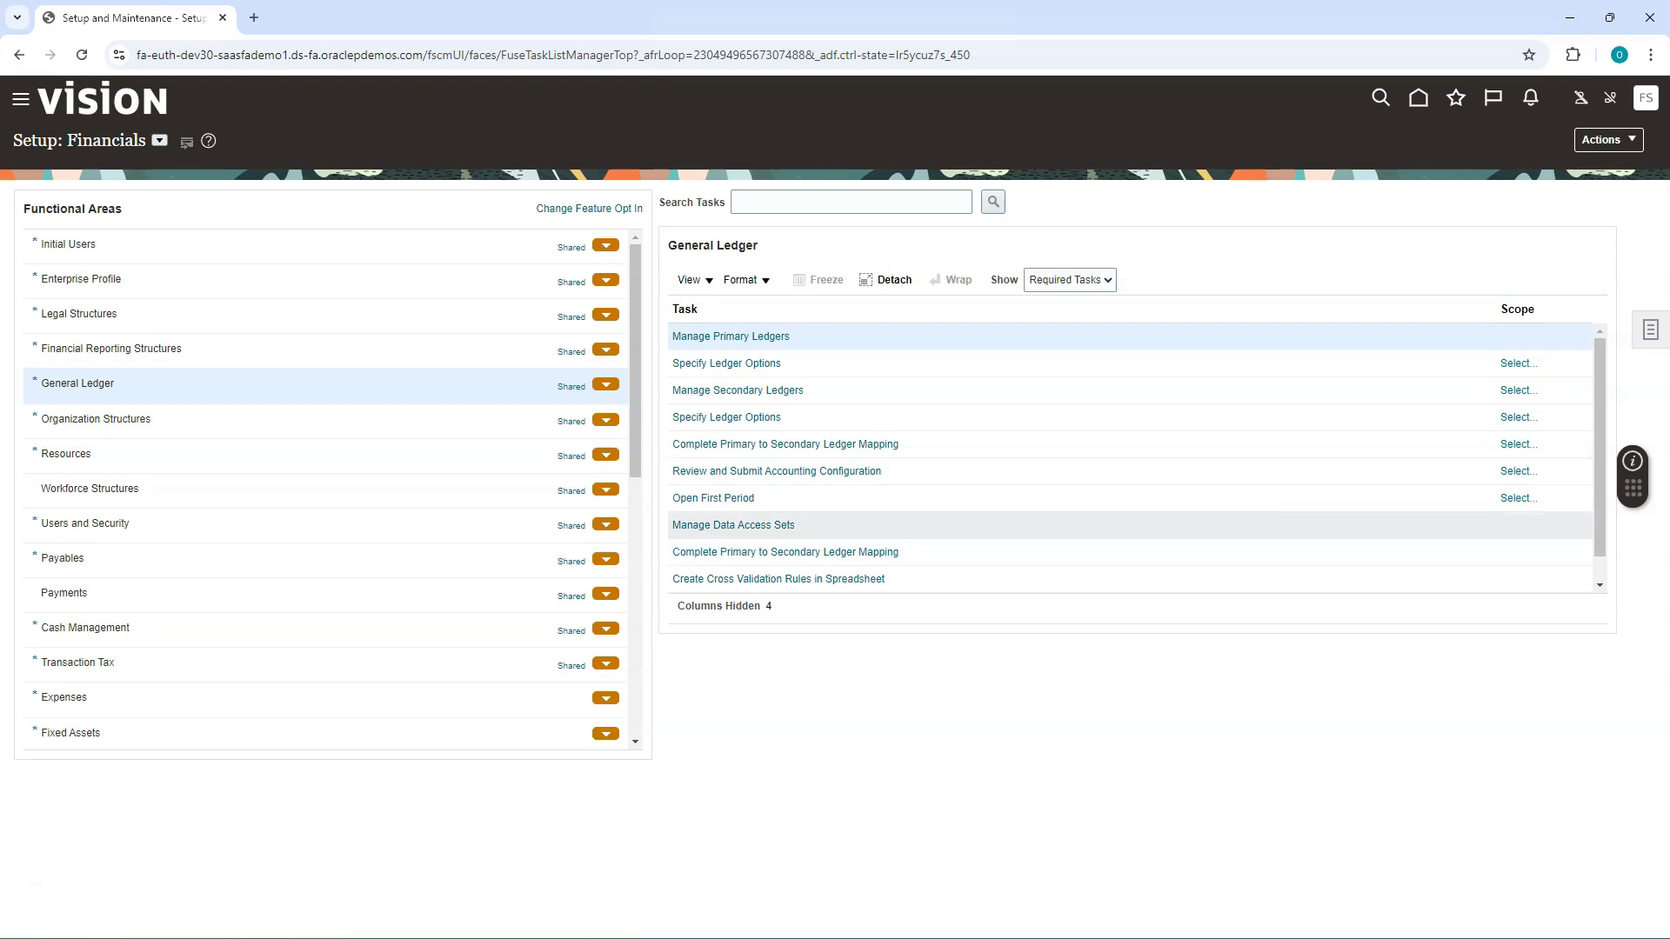
click(1518, 496)
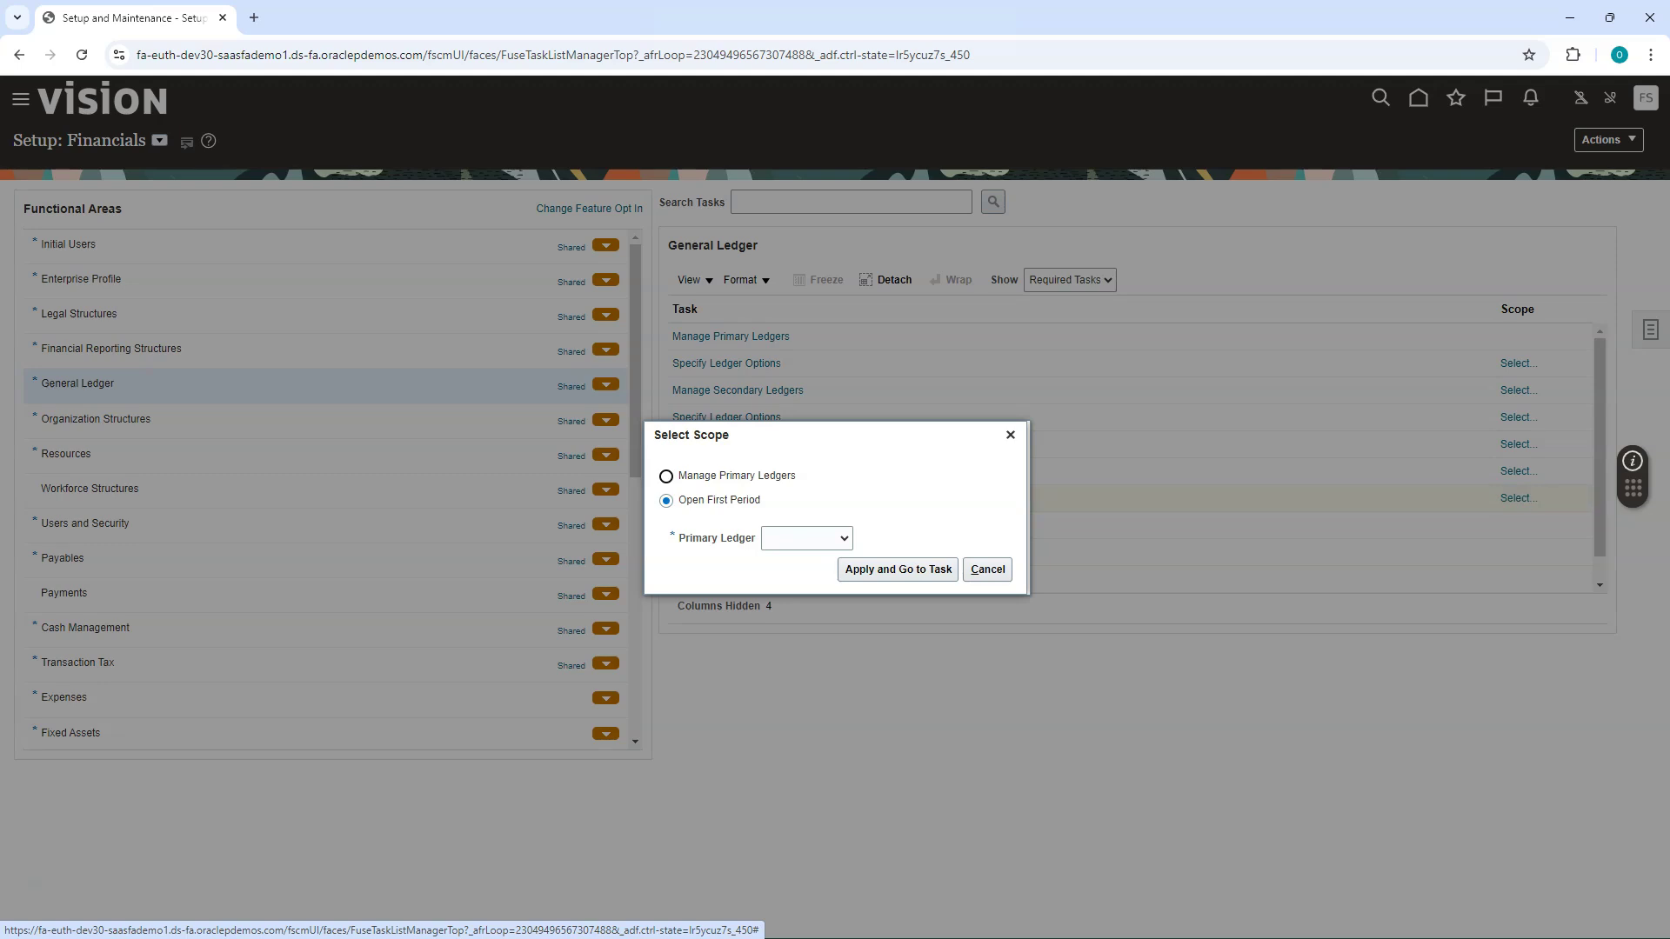
click(801, 537)
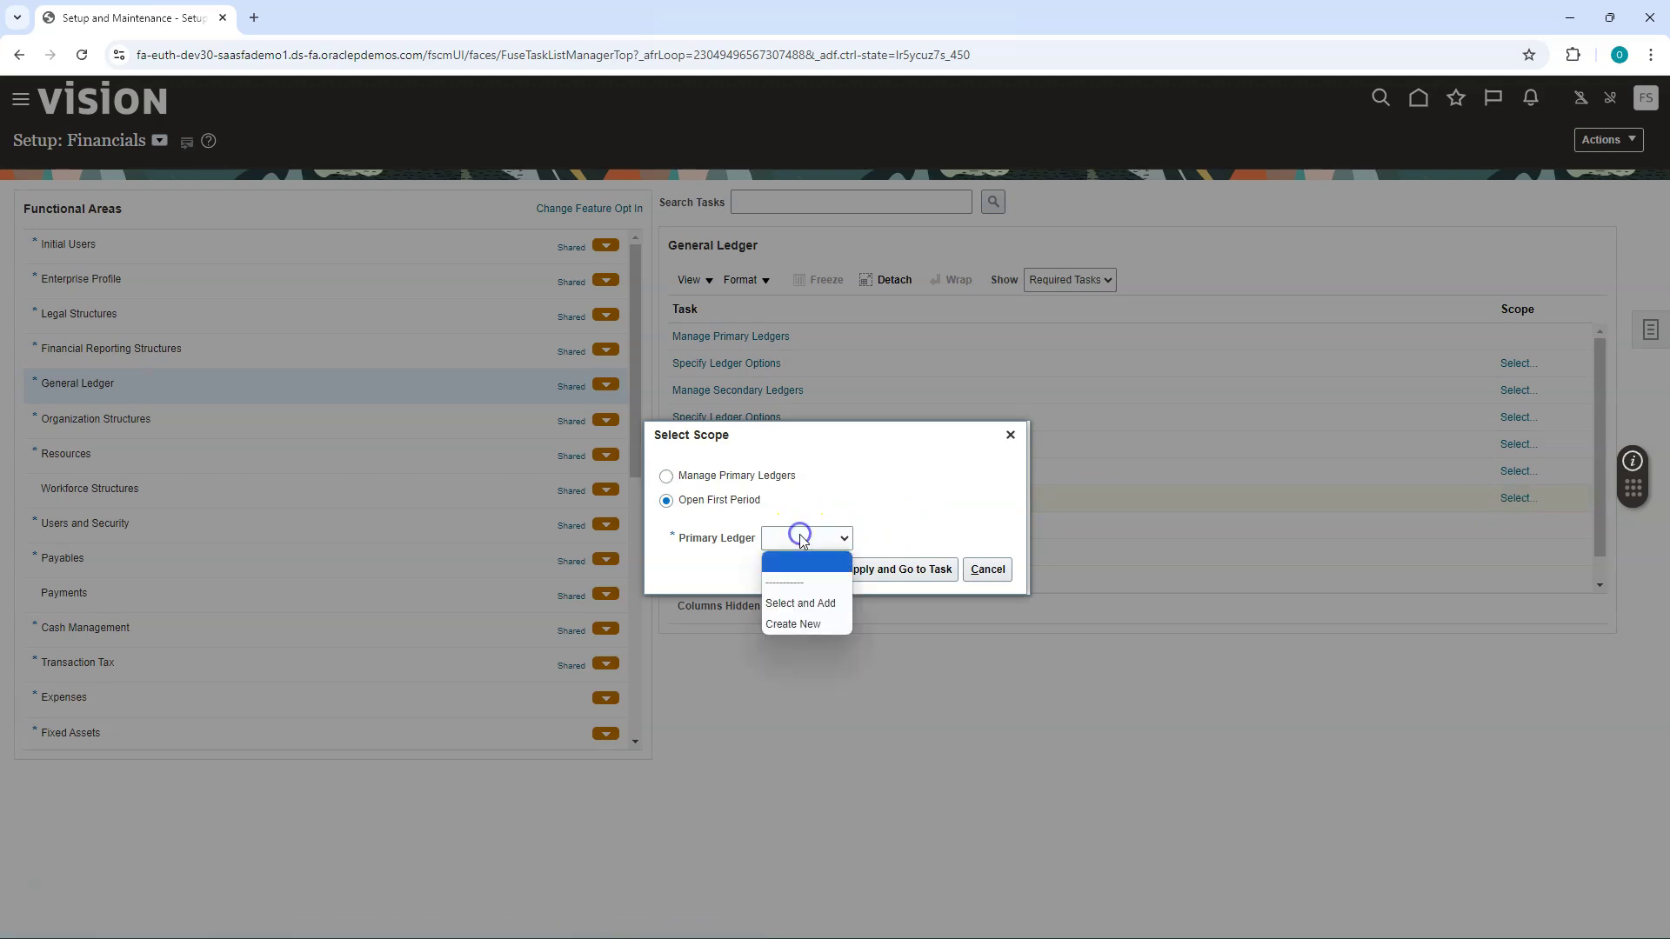
click(802, 602)
click(885, 576)
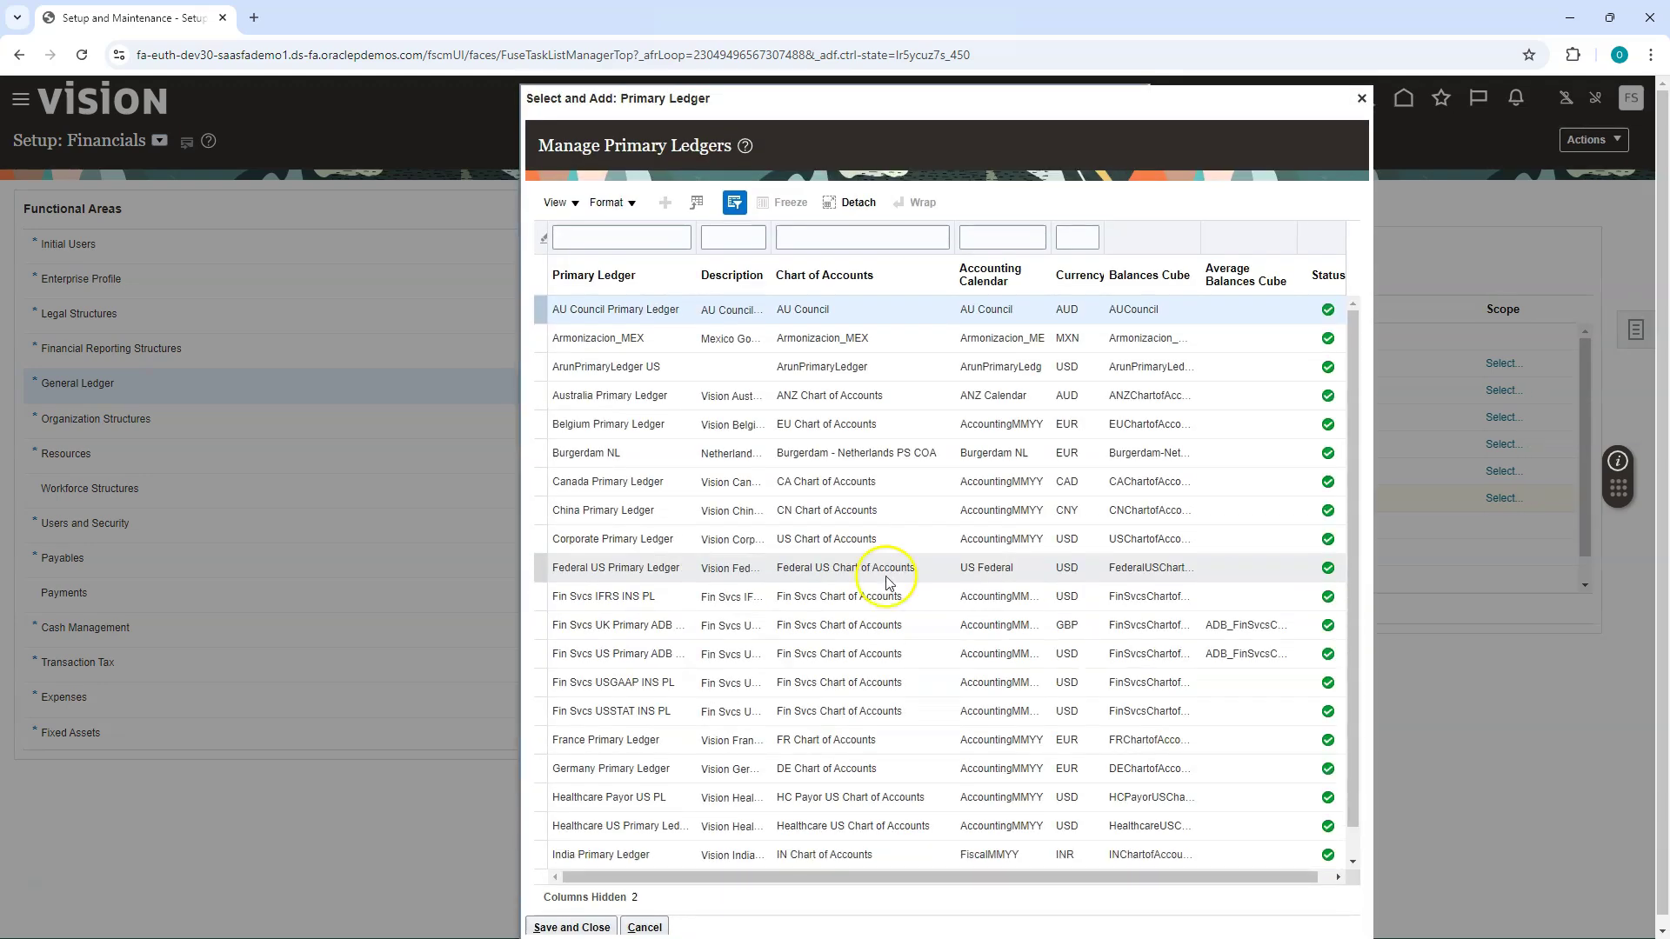
click(624, 366)
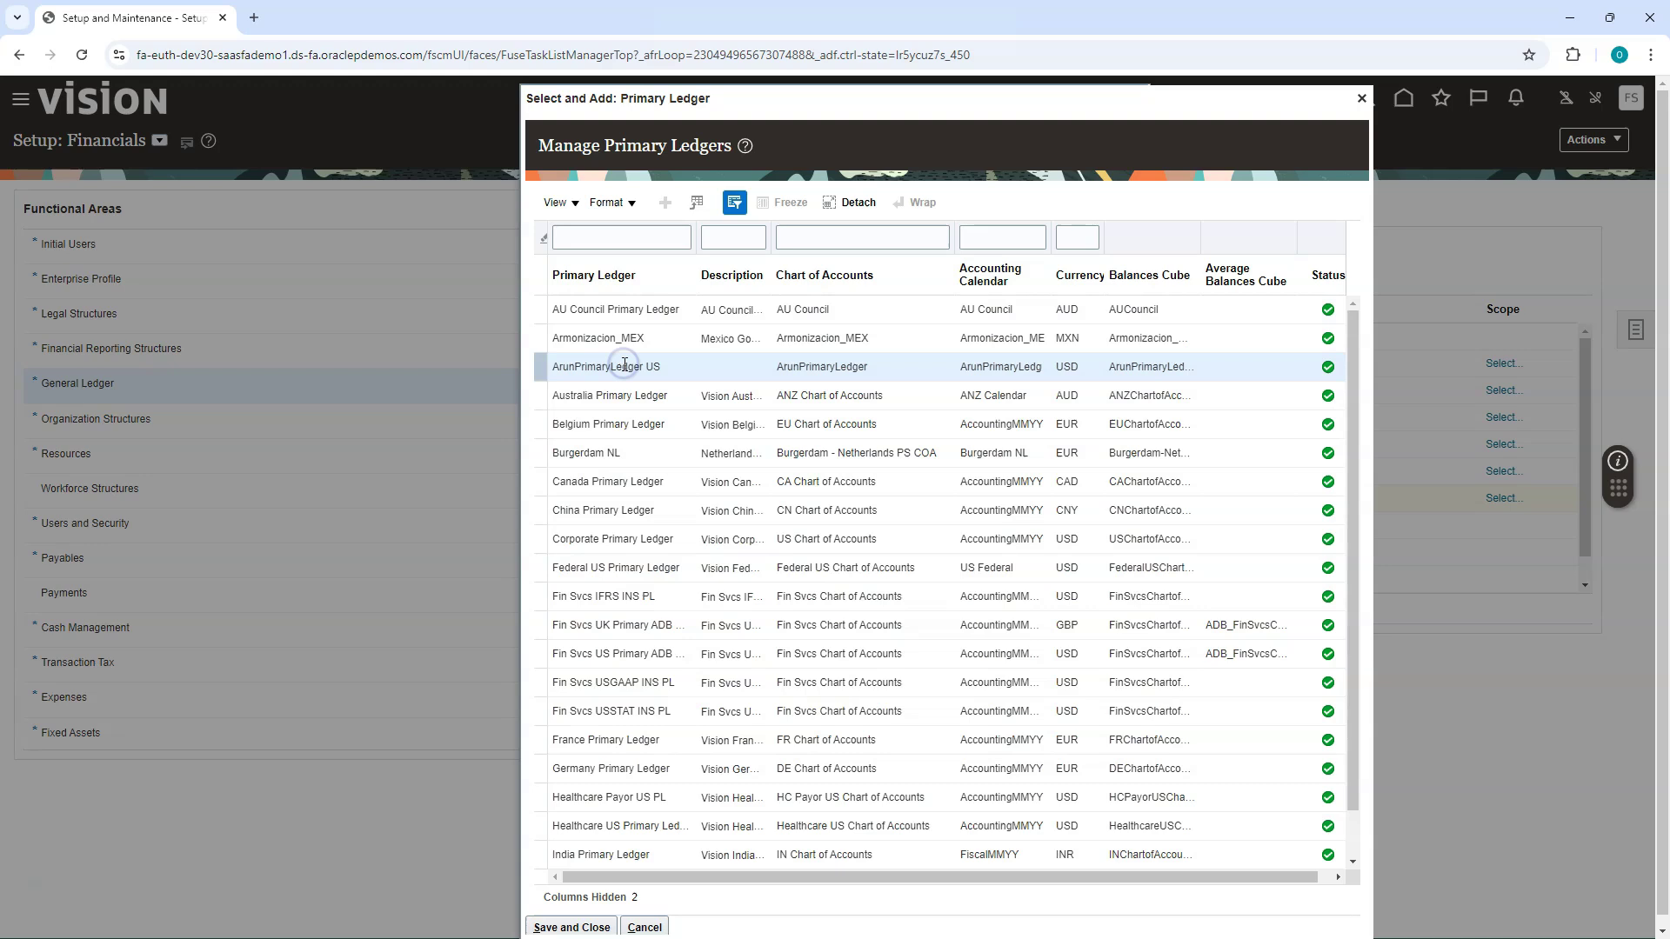
click(585, 928)
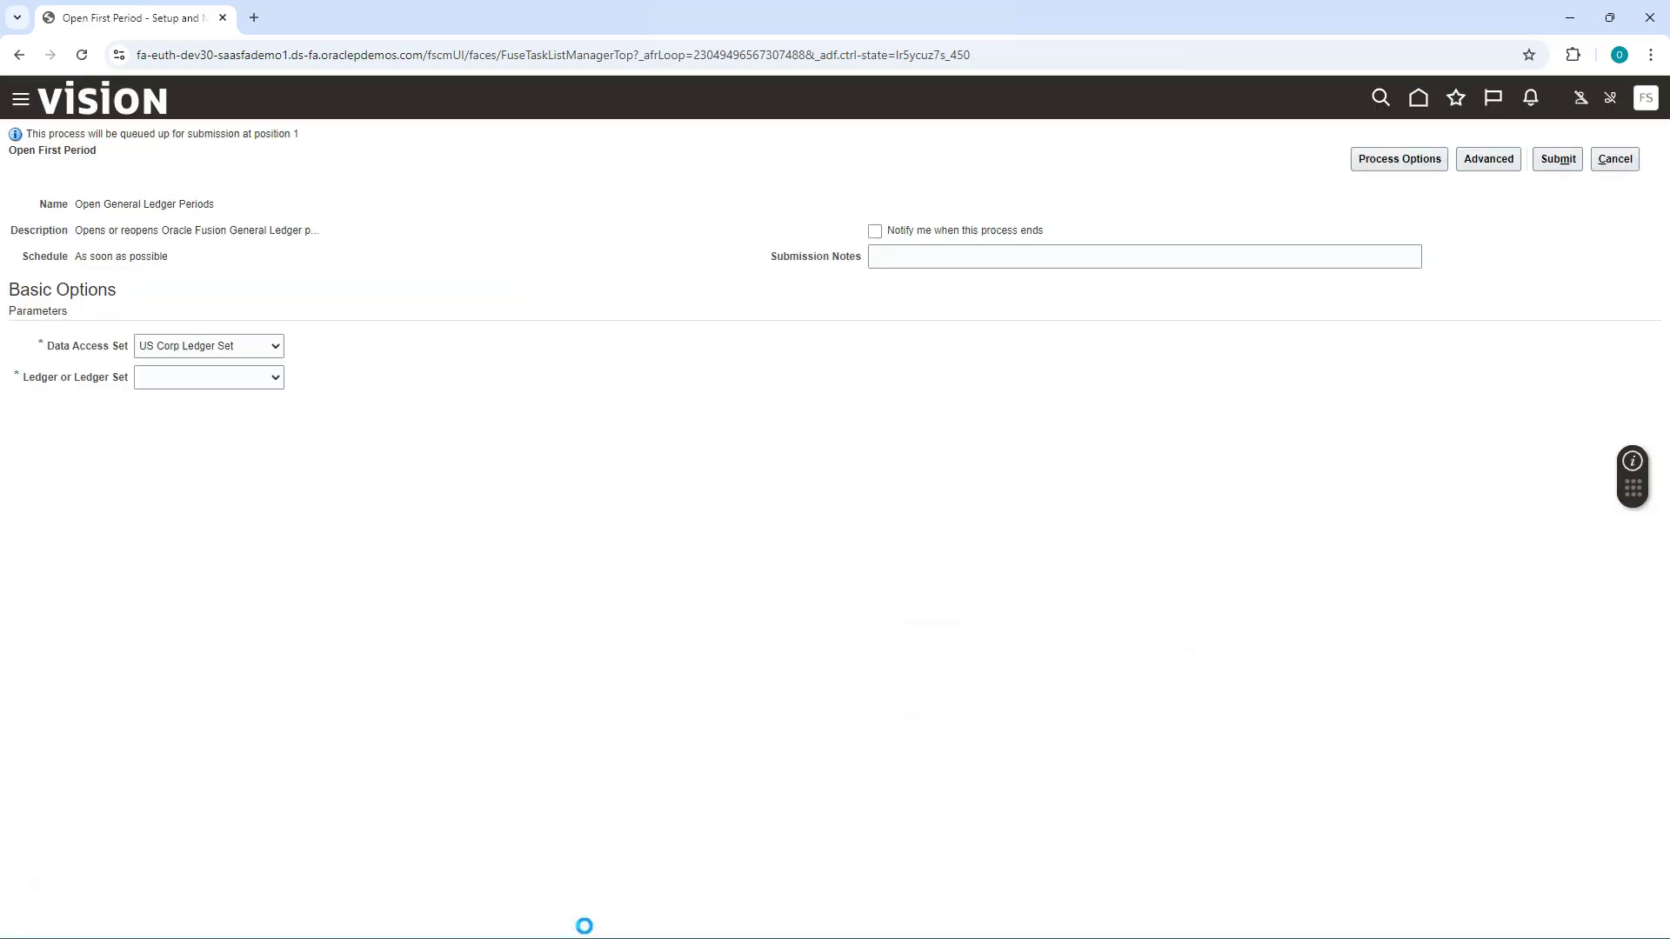
Submit Open General Ledger Periods with data access set and ledger ArunPrimaryLedger US, period Oct-24.
click(200, 345)
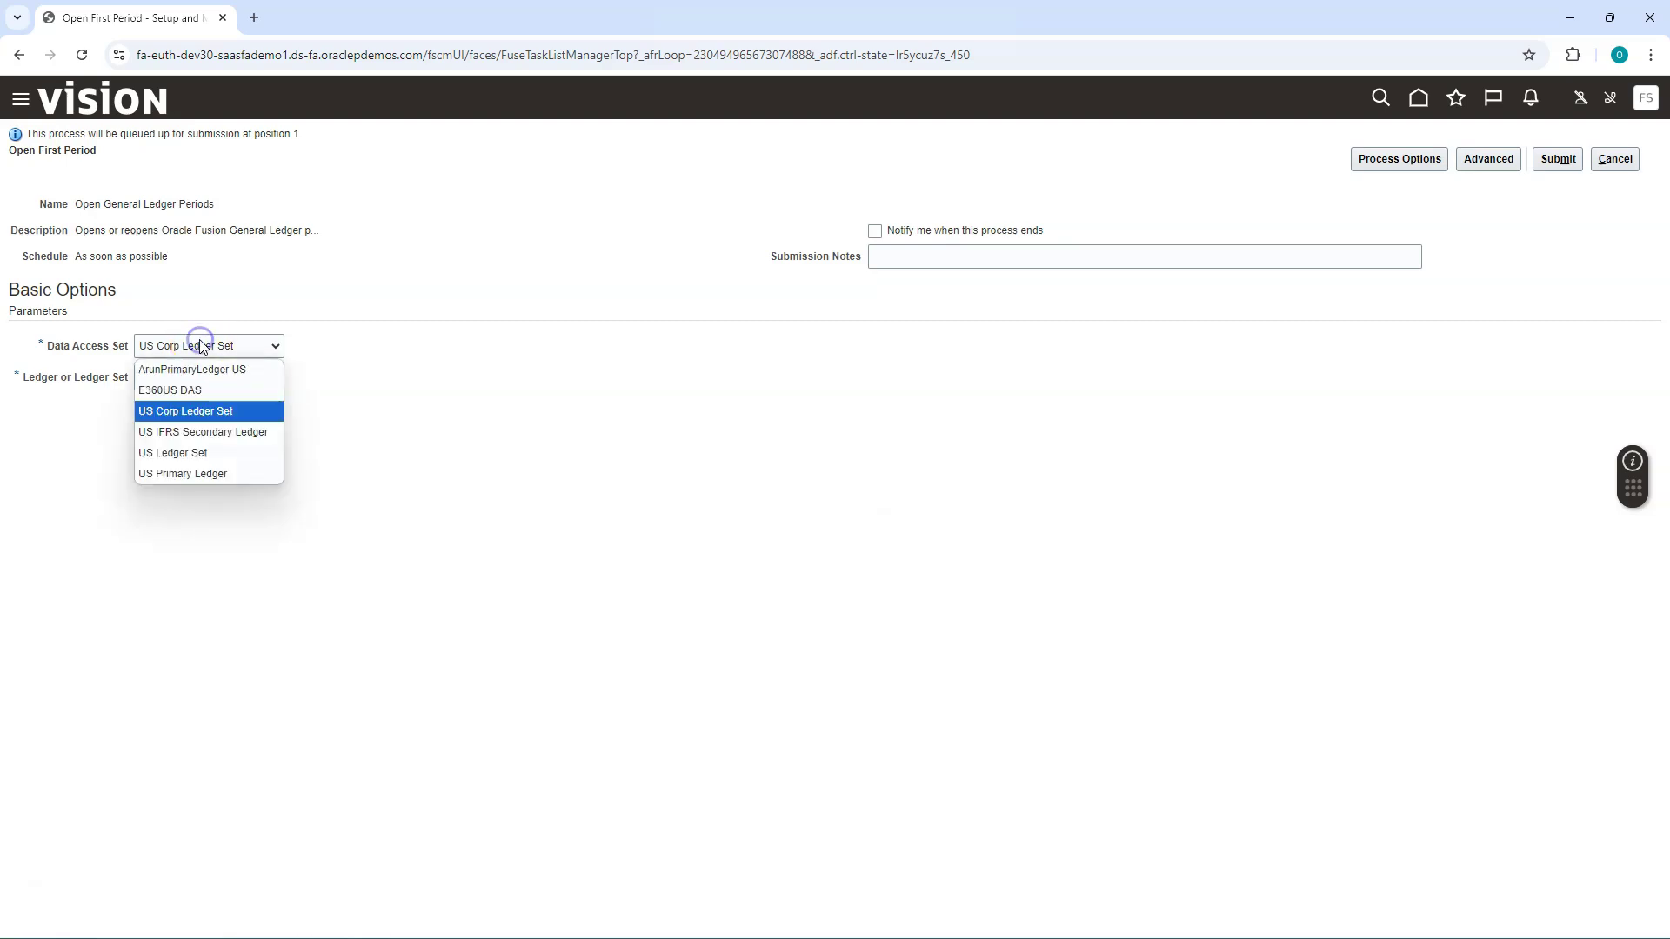
click(198, 369)
click(213, 377)
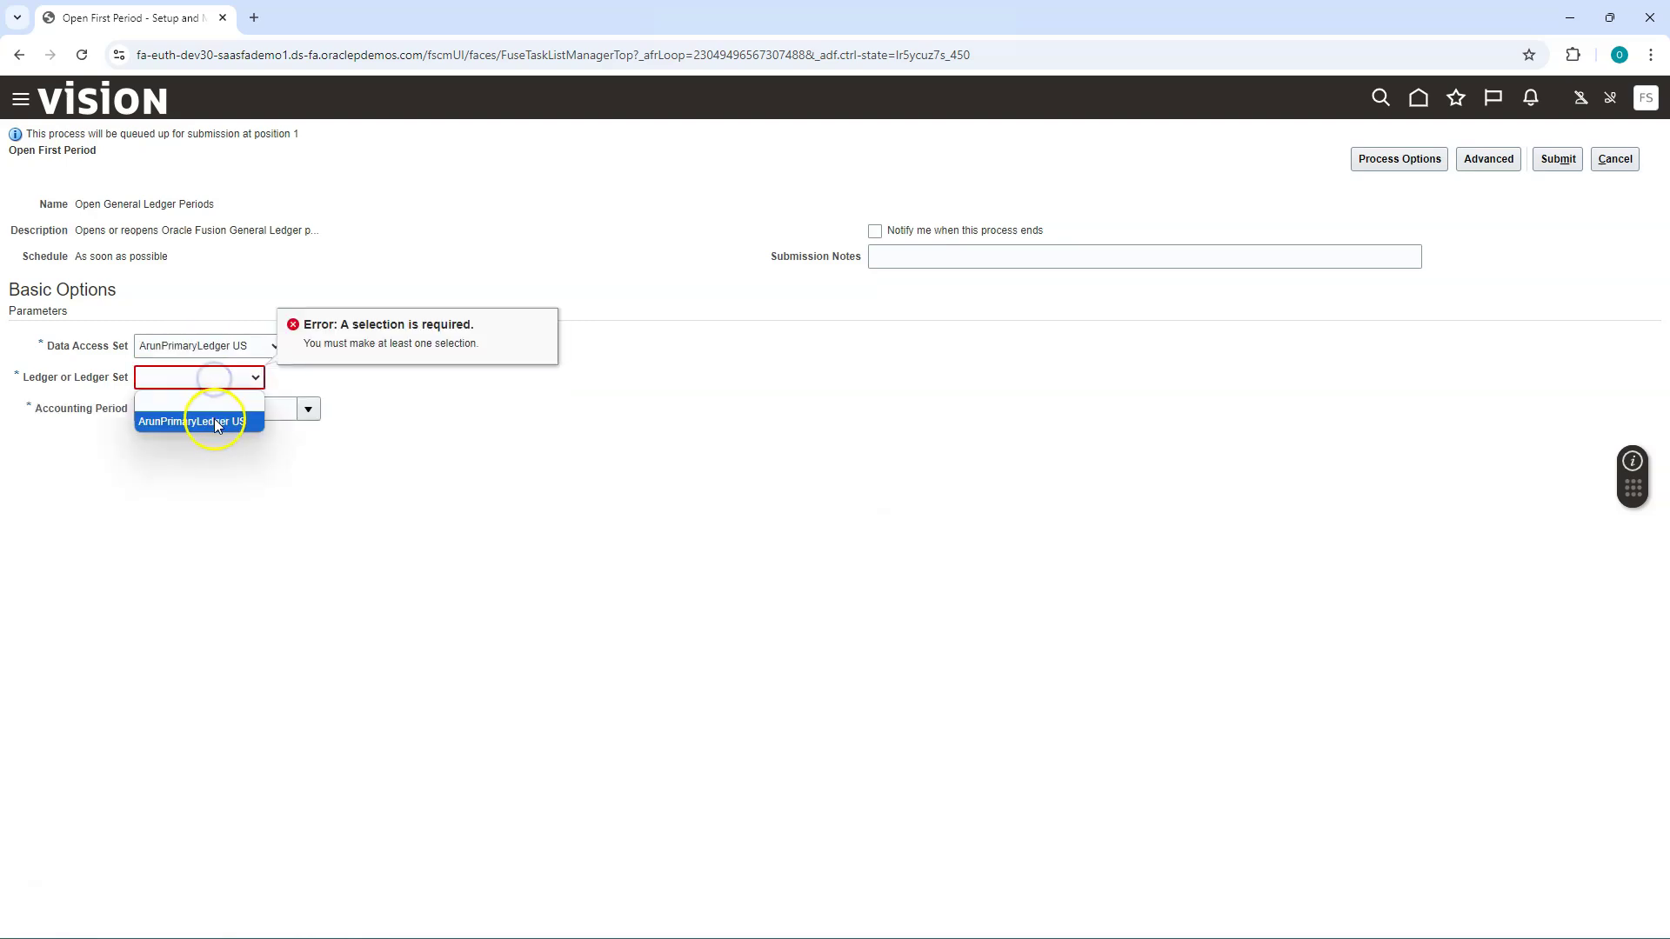
click(218, 422)
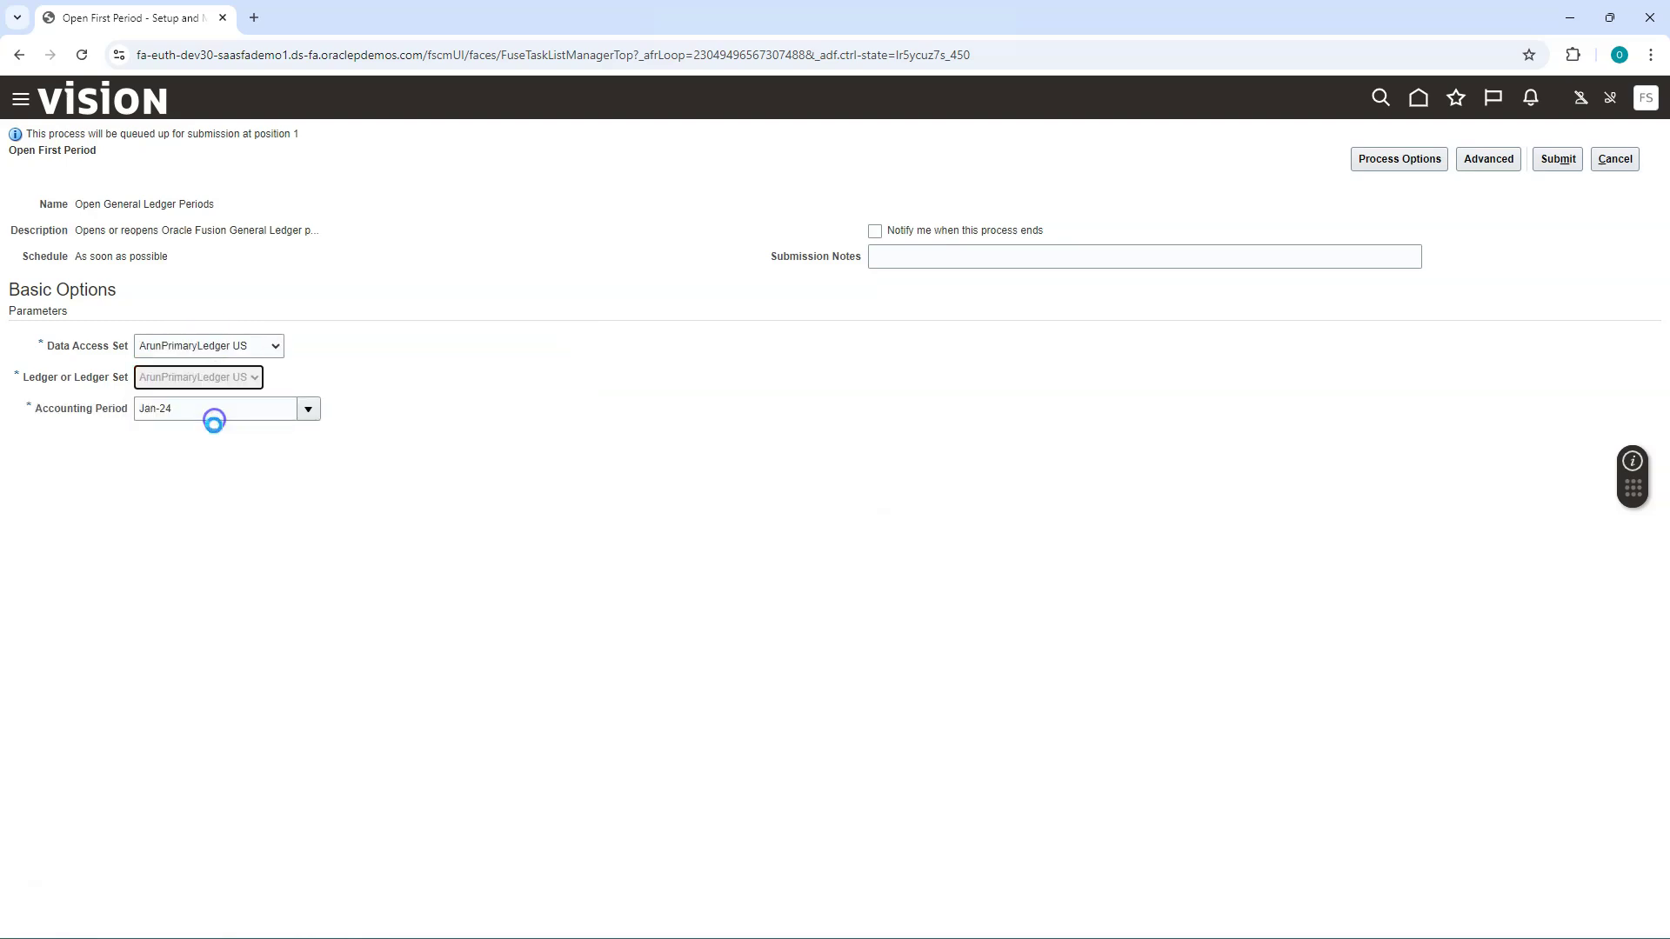
click(308, 409)
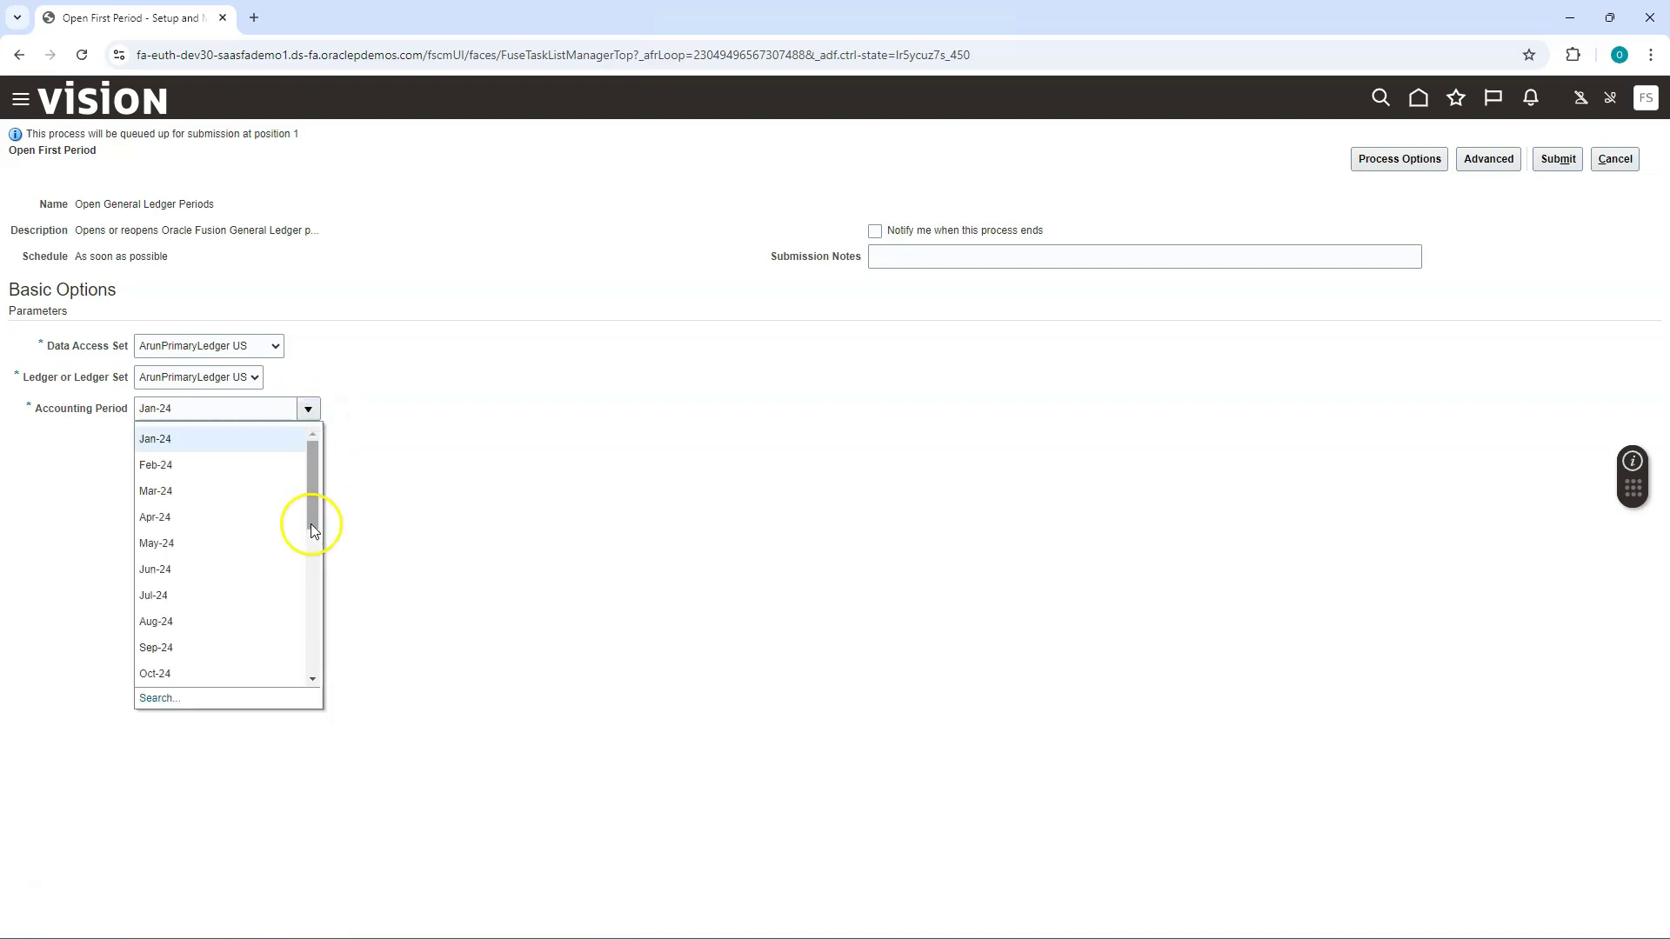
click(205, 674)
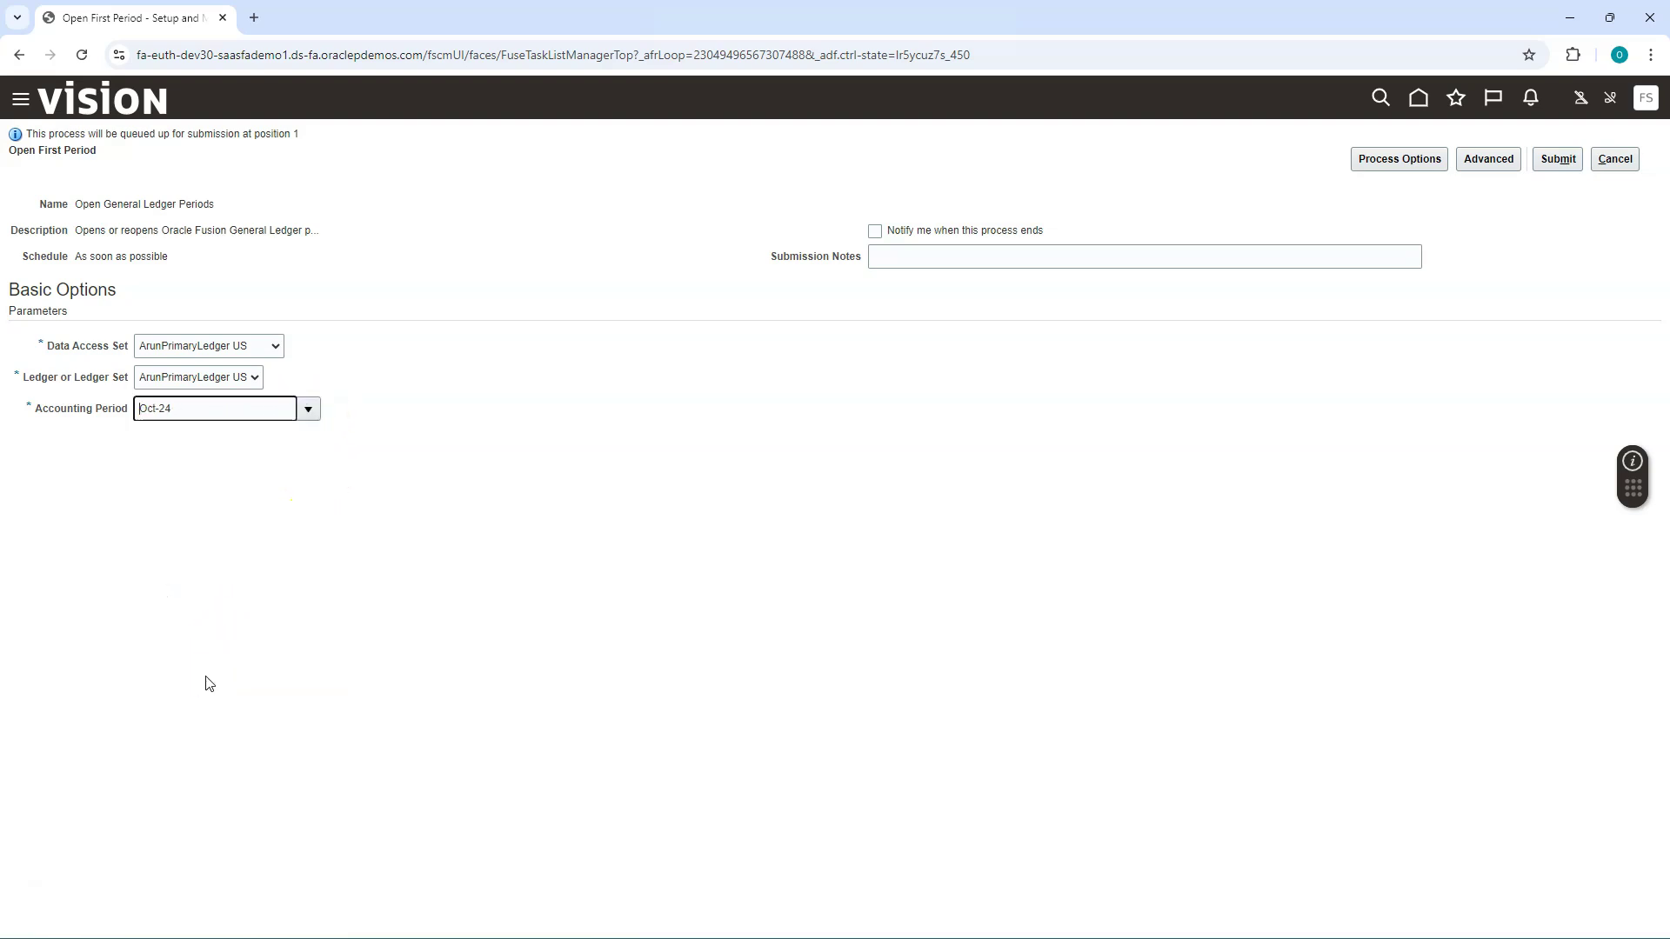
click(209, 683)
click(1558, 160)
click(1539, 284)
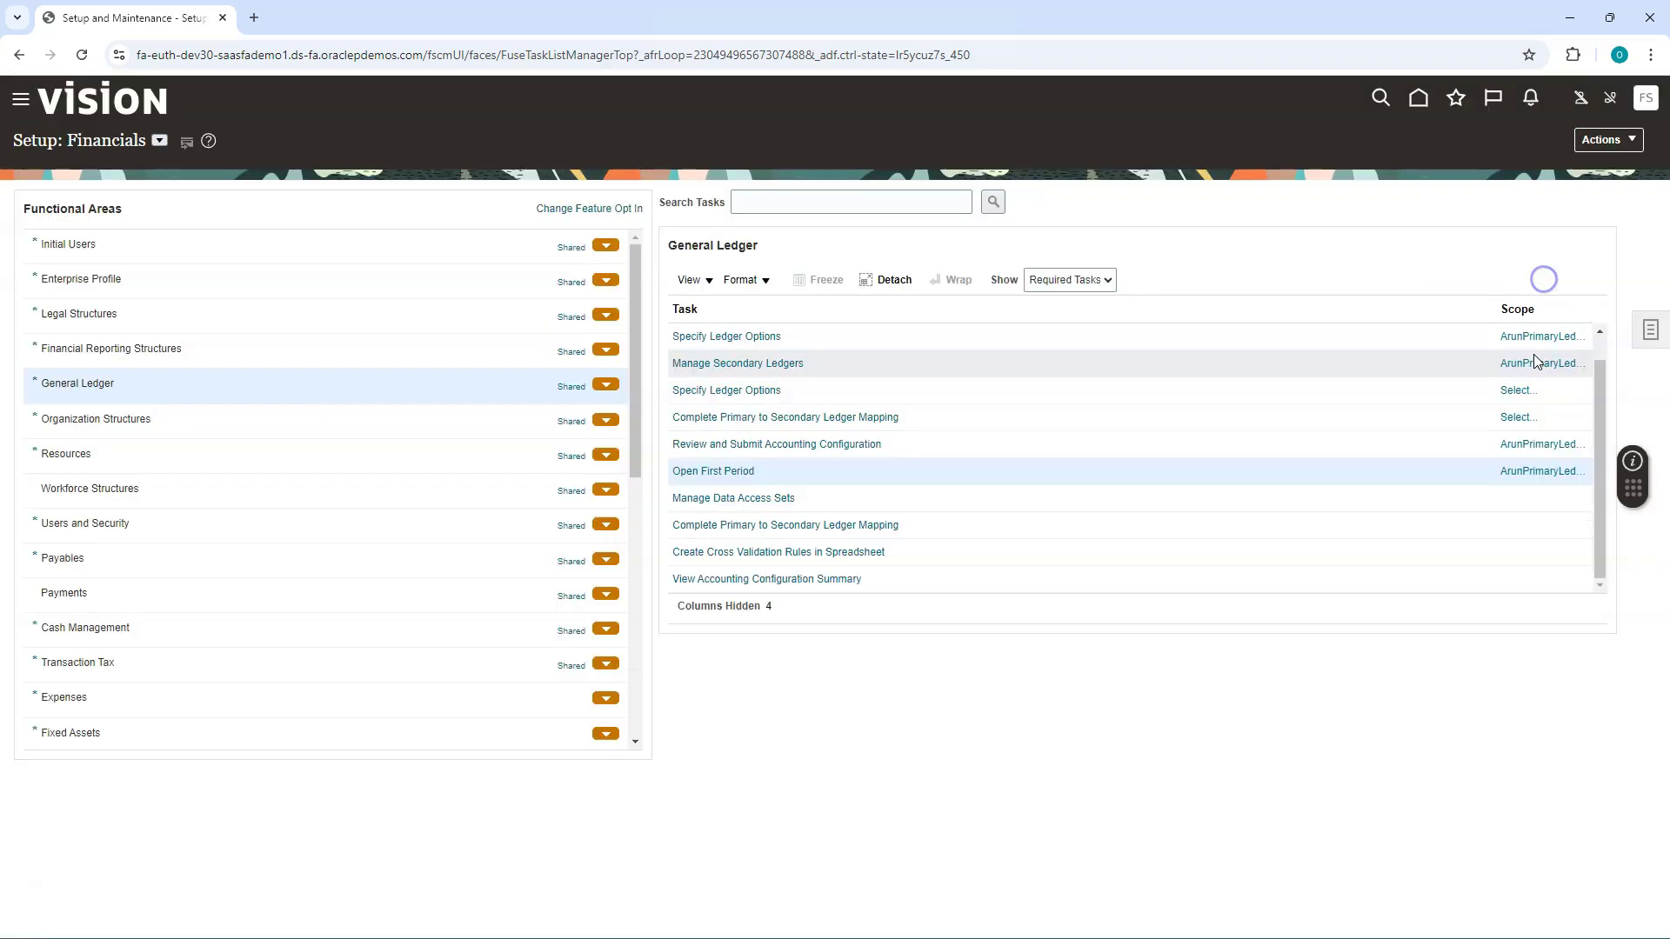
key(F11)
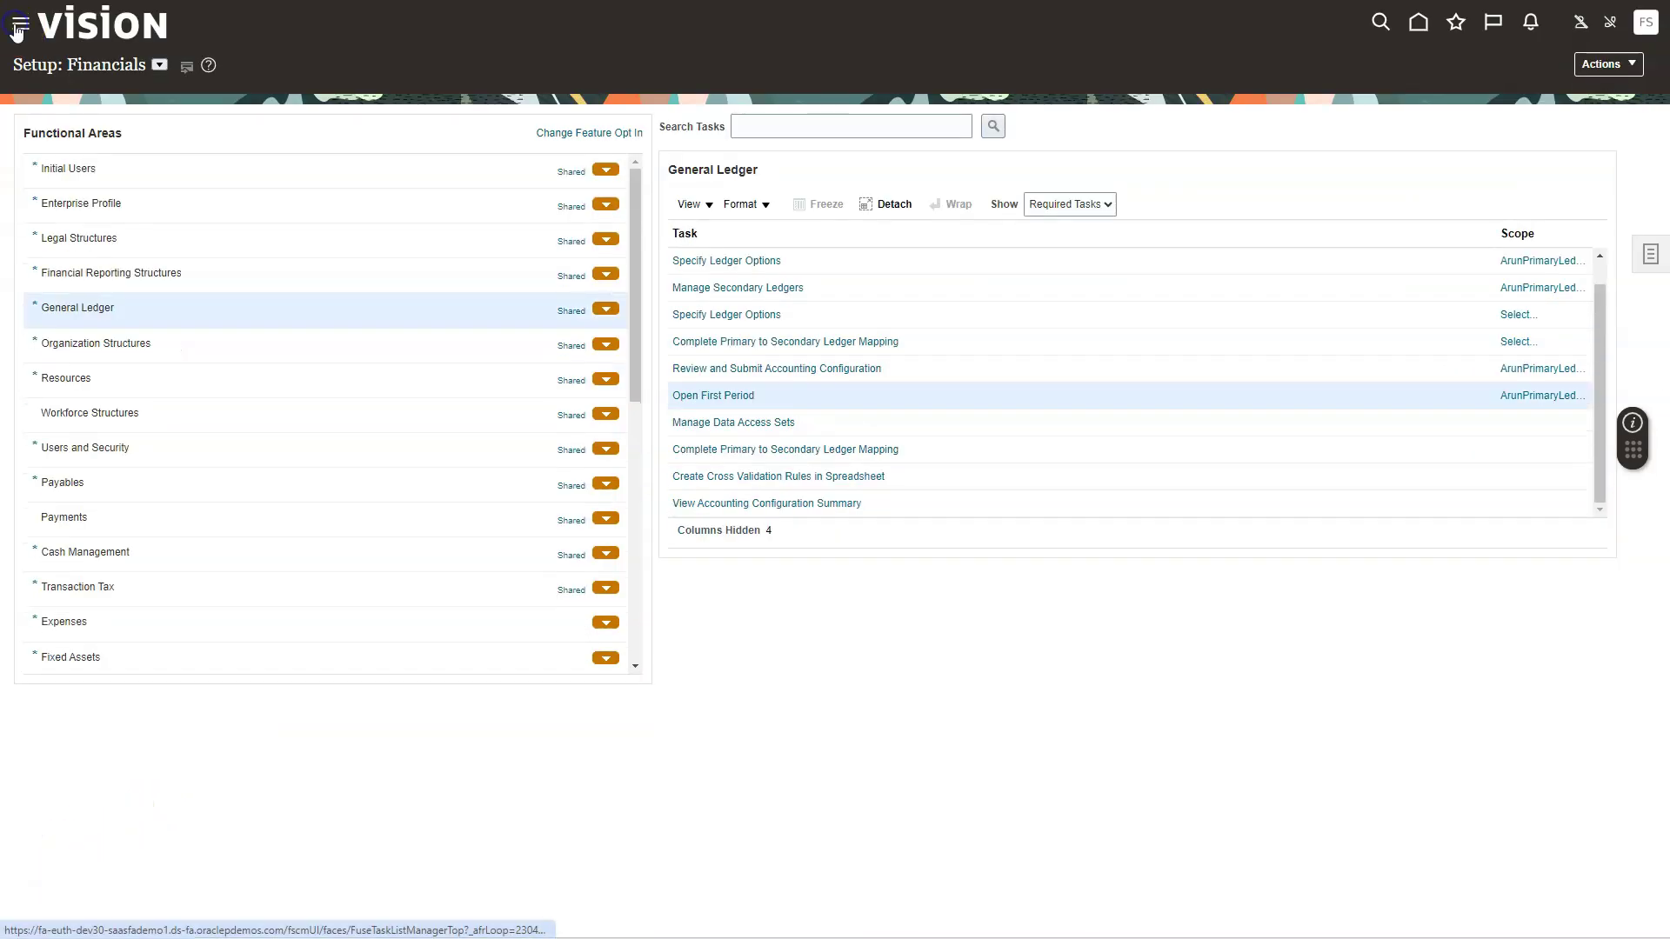
In Period Close, use data access set ArunPrimaryLedger US and confirm Oct-24 is open.
click(433, 207)
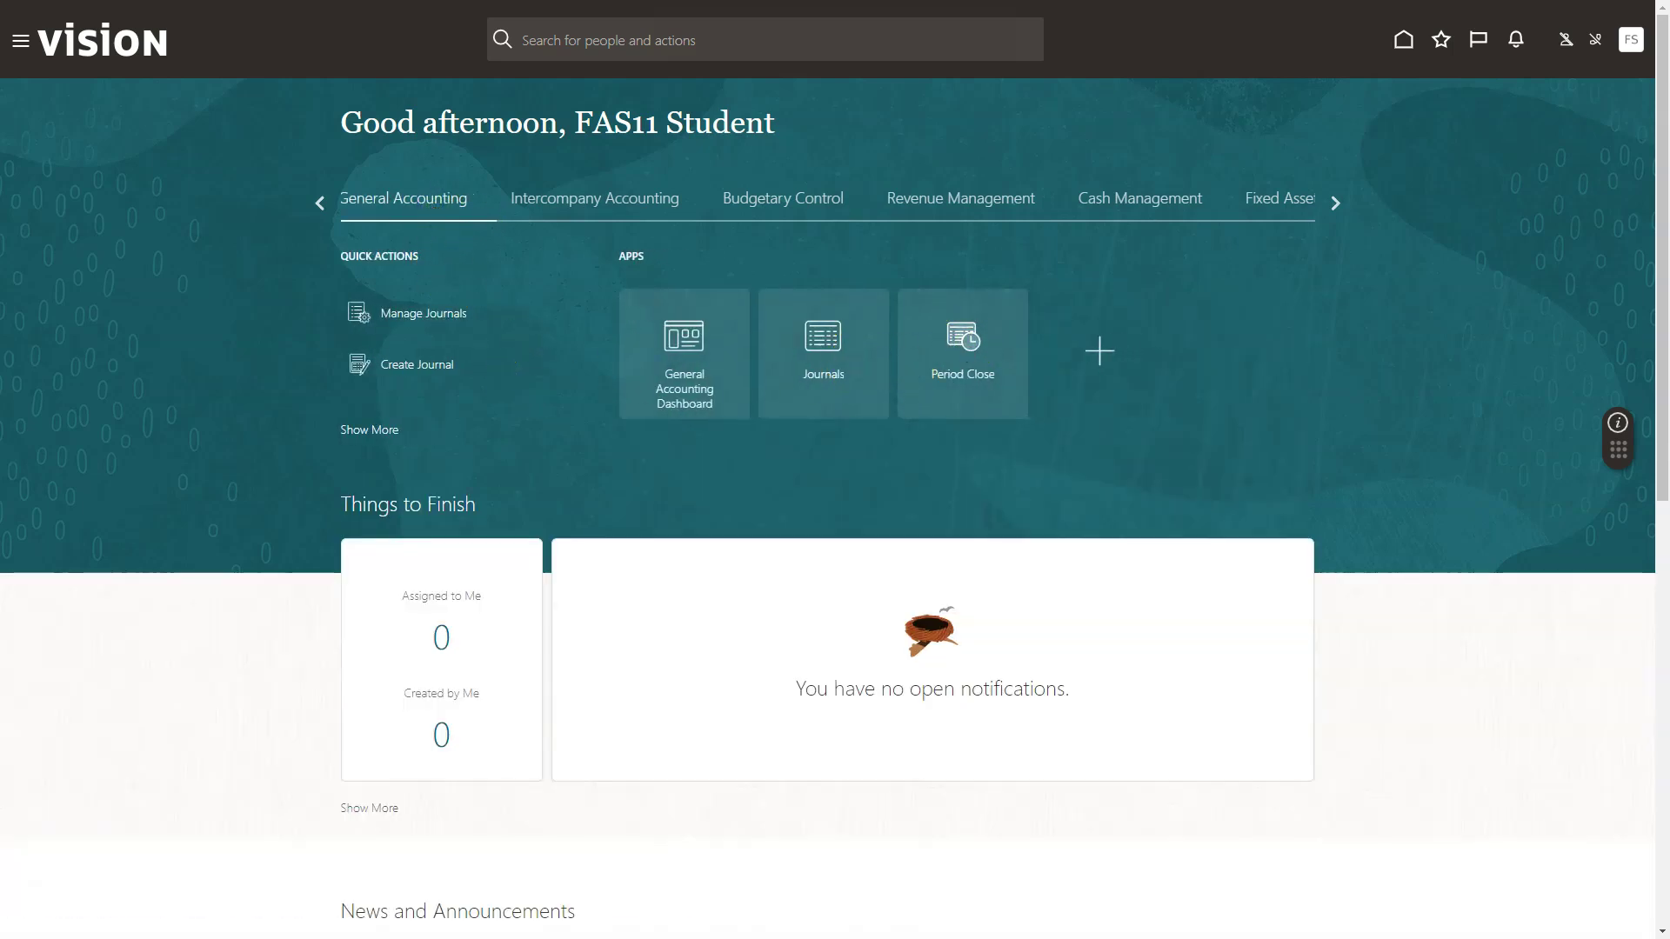
click(967, 348)
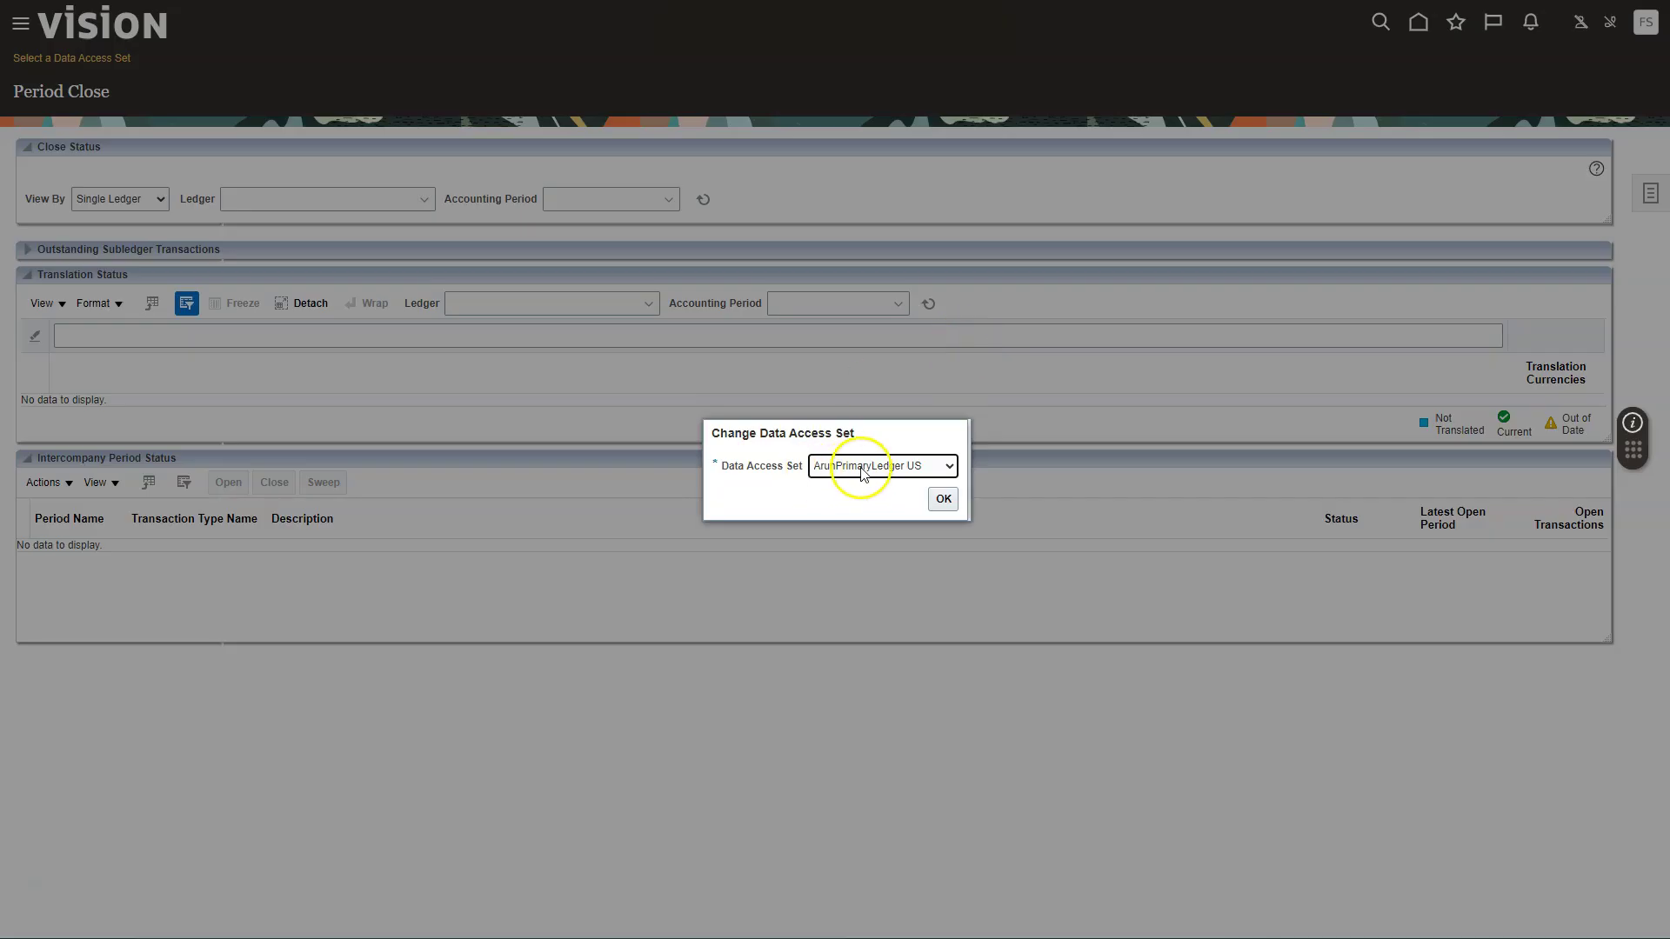
click(942, 499)
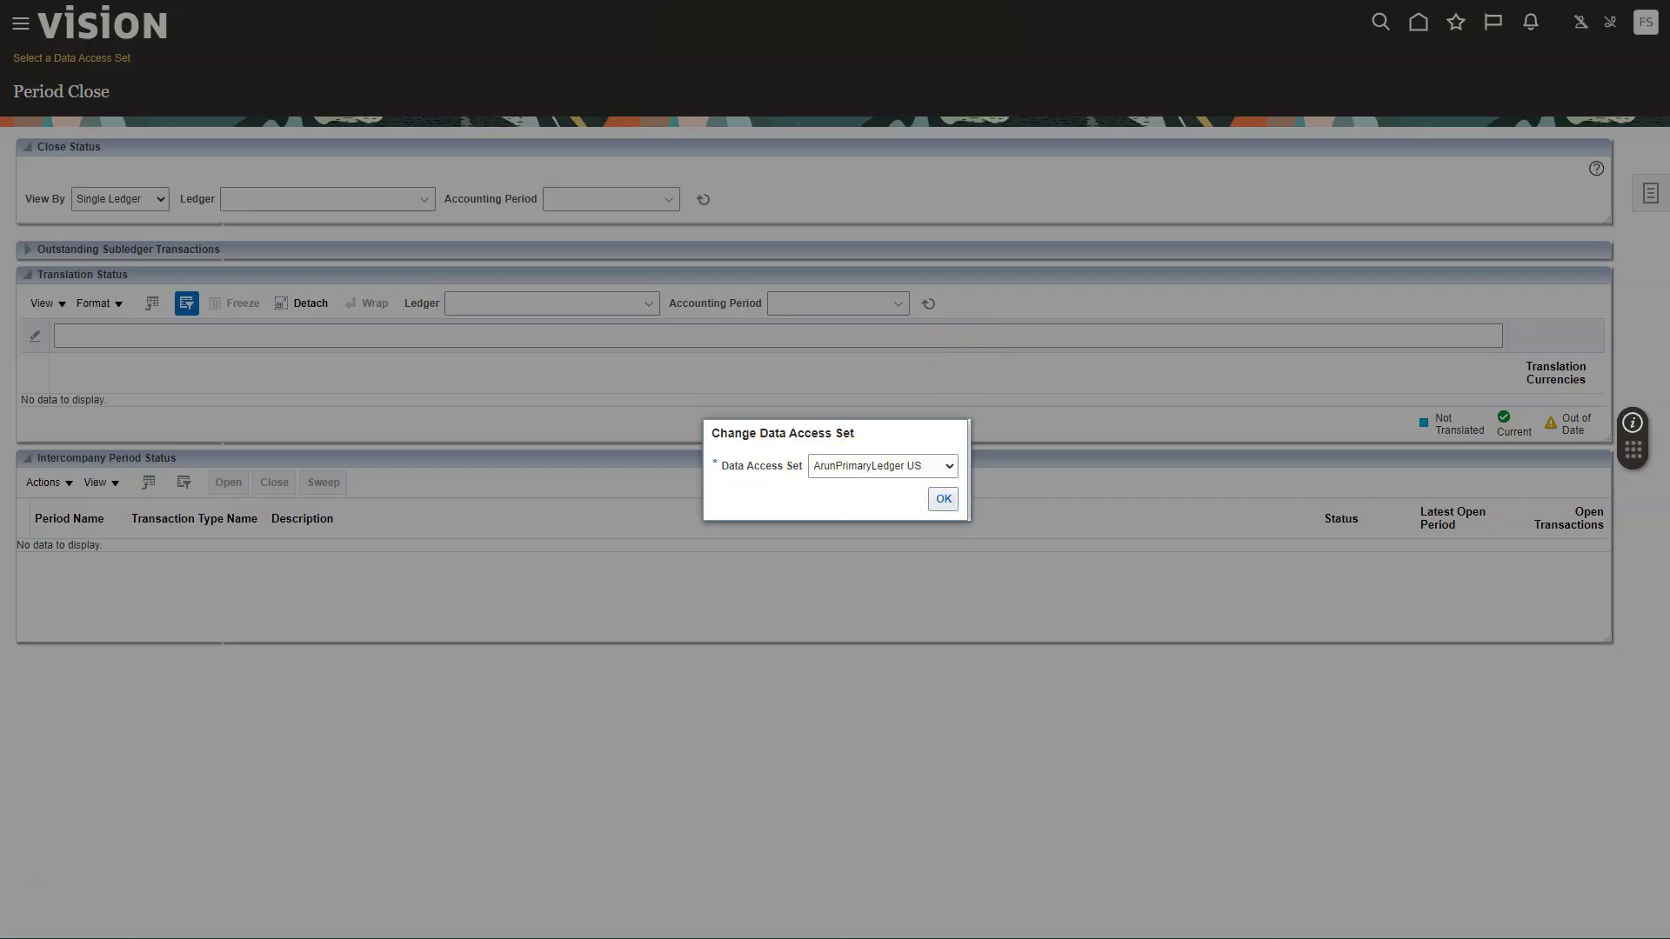
click(943, 499)
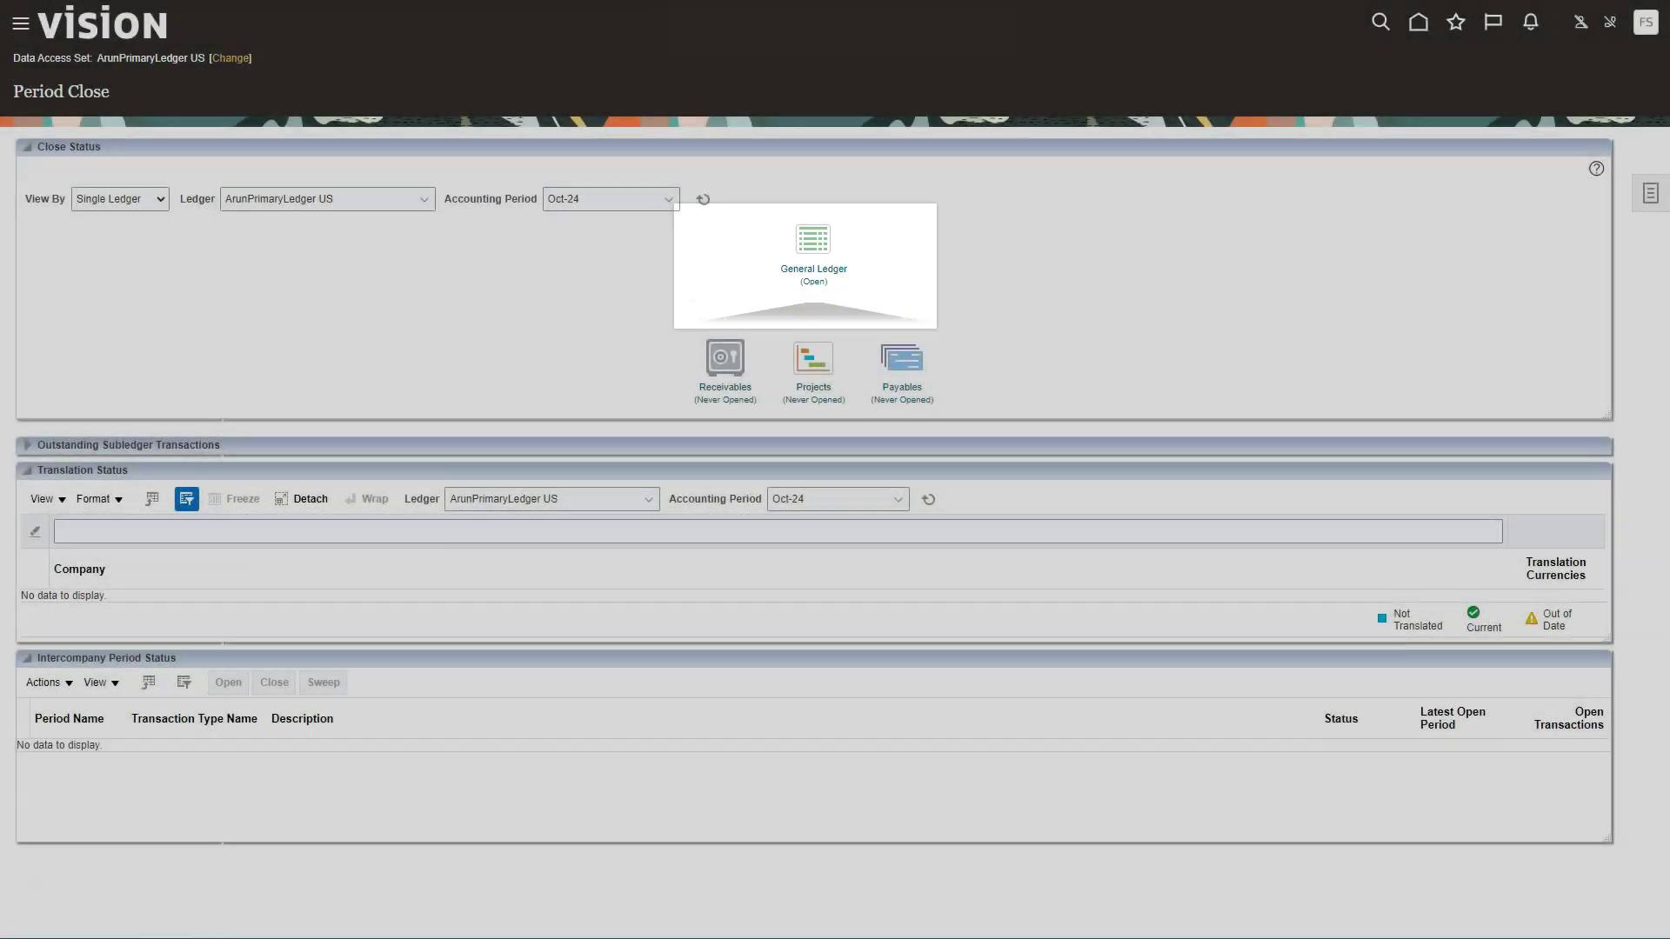
click(814, 278)
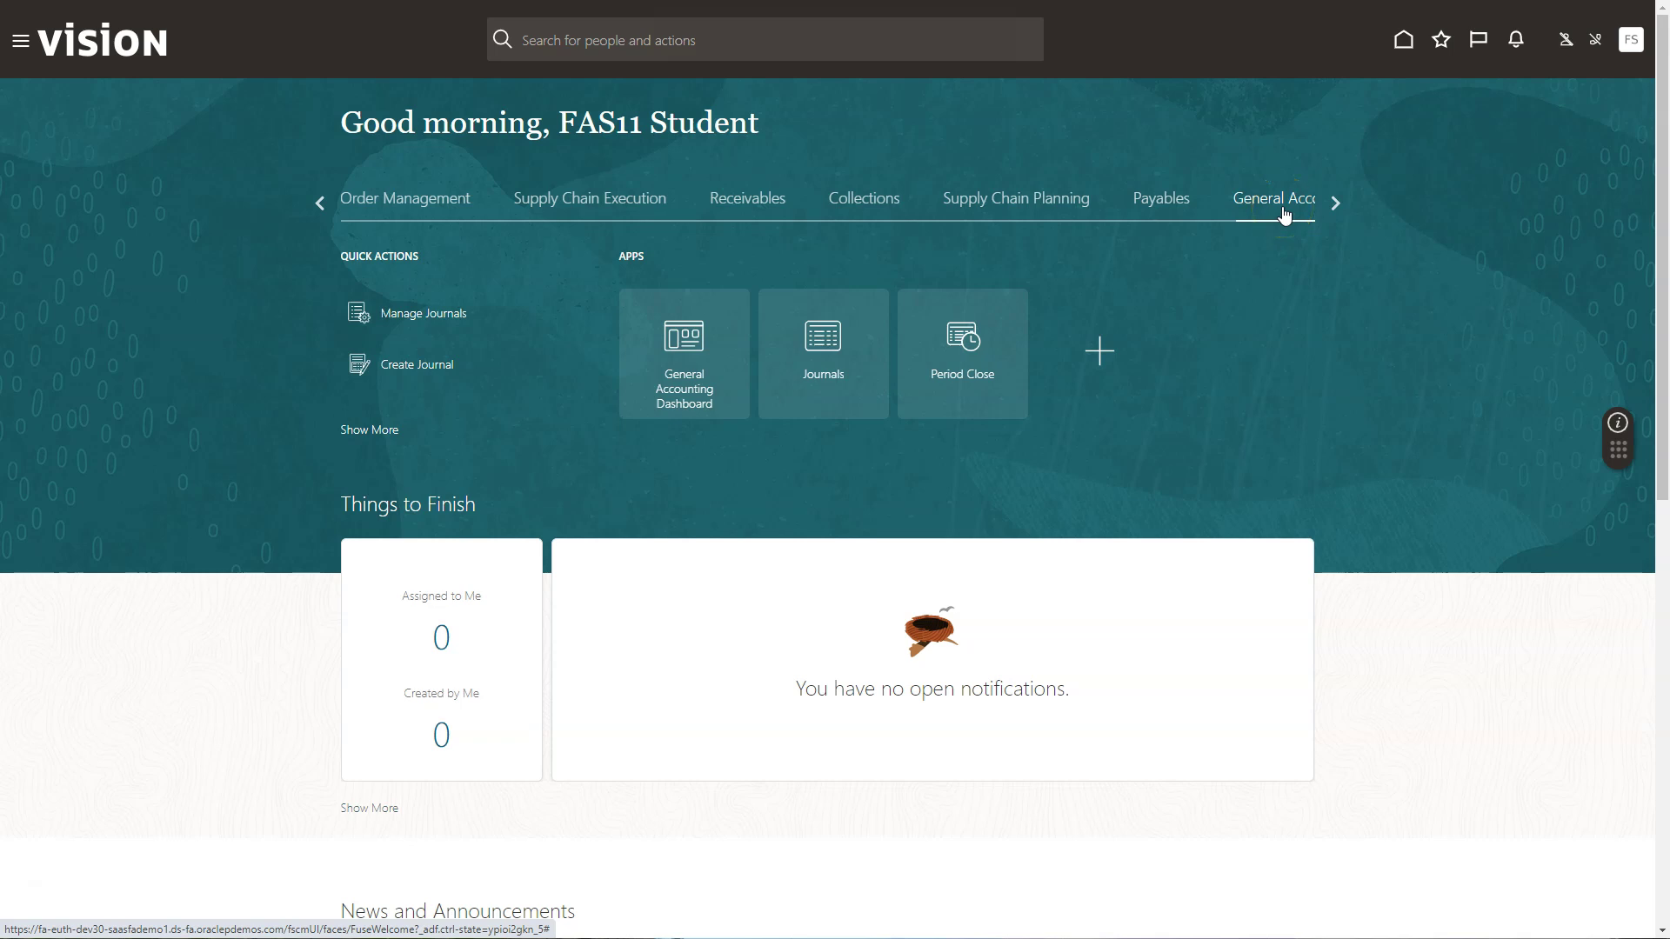
Search Manage Journals for period Oct-24 to find Demo_Journal01 in posted batch Demo_Batch01.
click(838, 353)
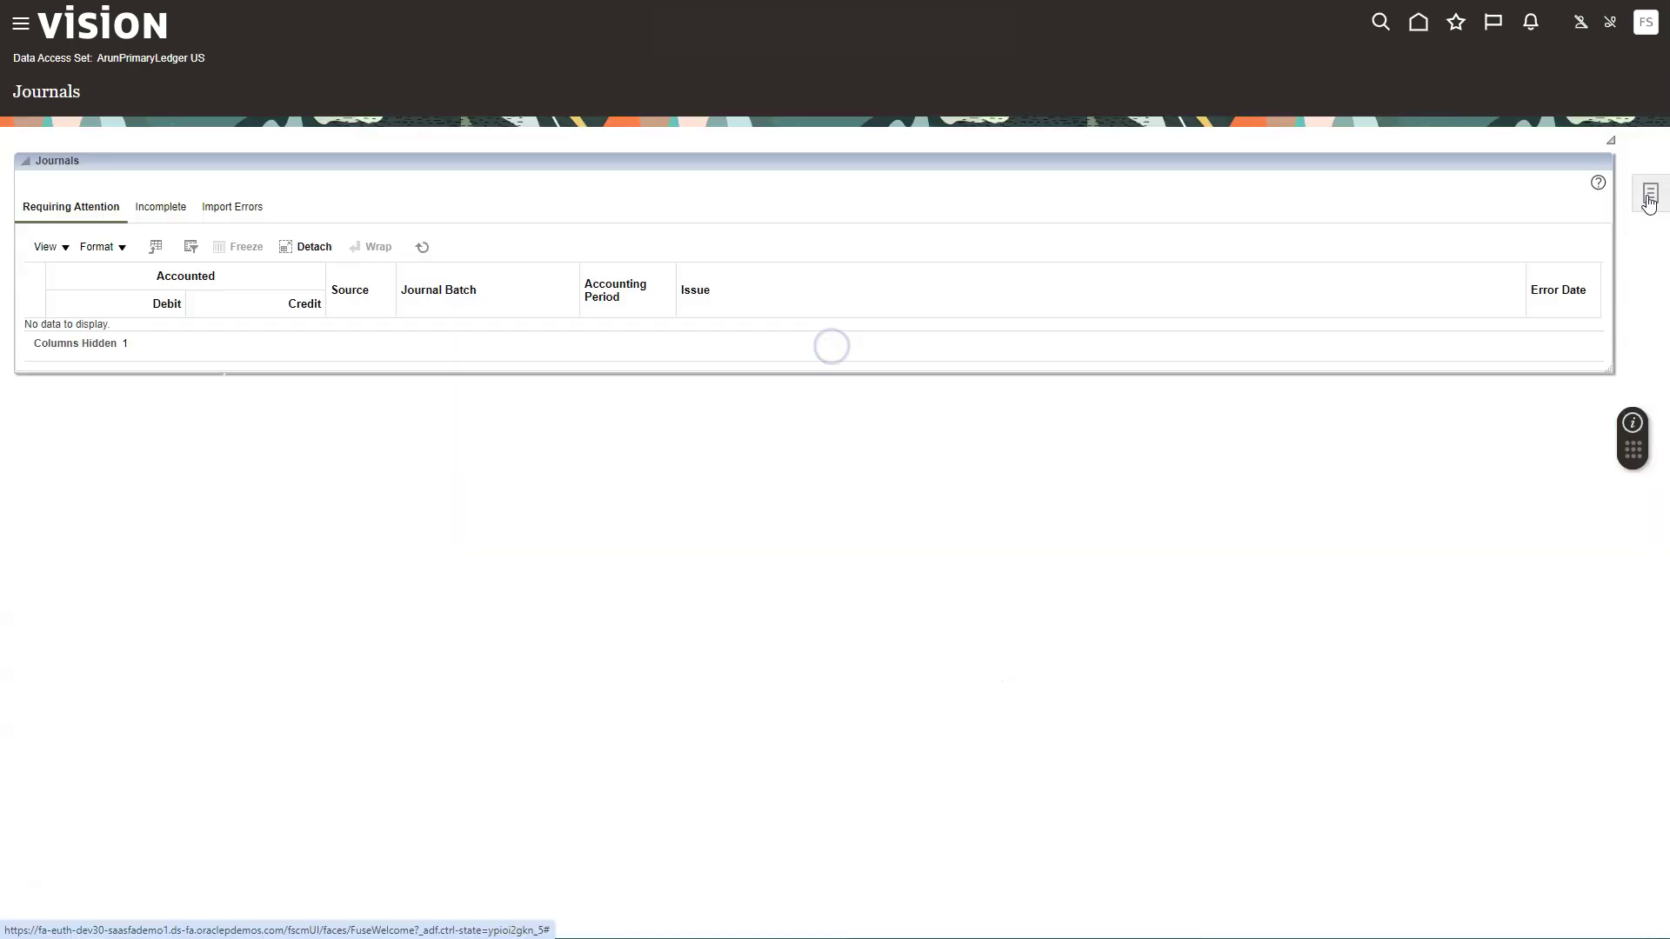
click(1649, 195)
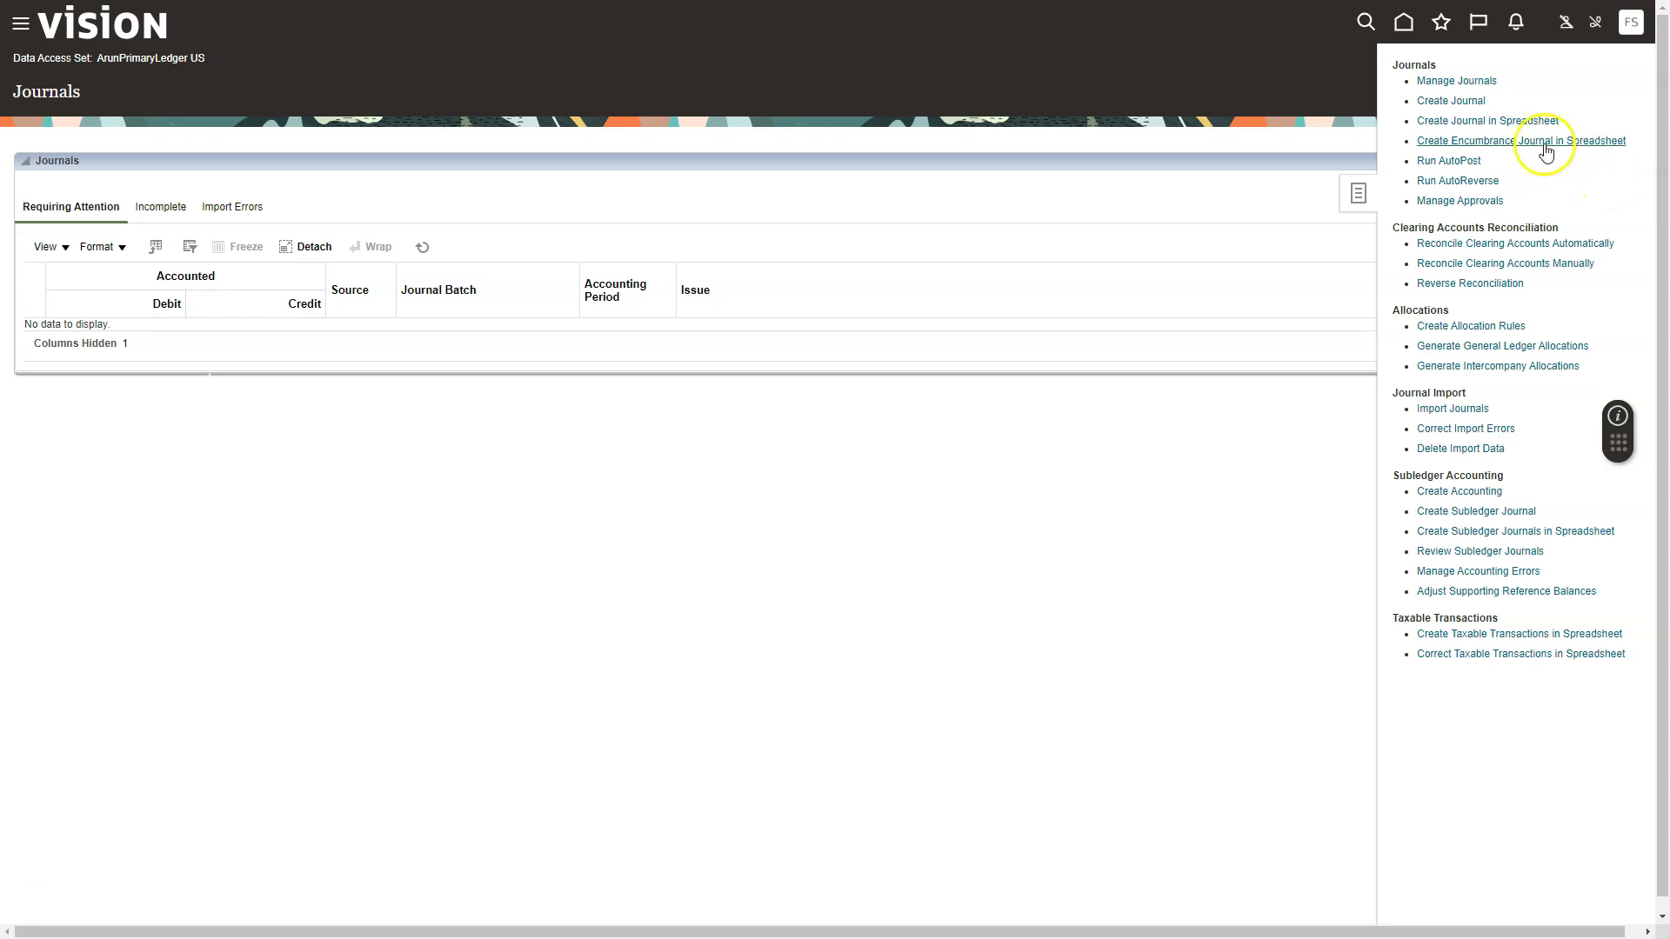
click(1471, 85)
click(1468, 87)
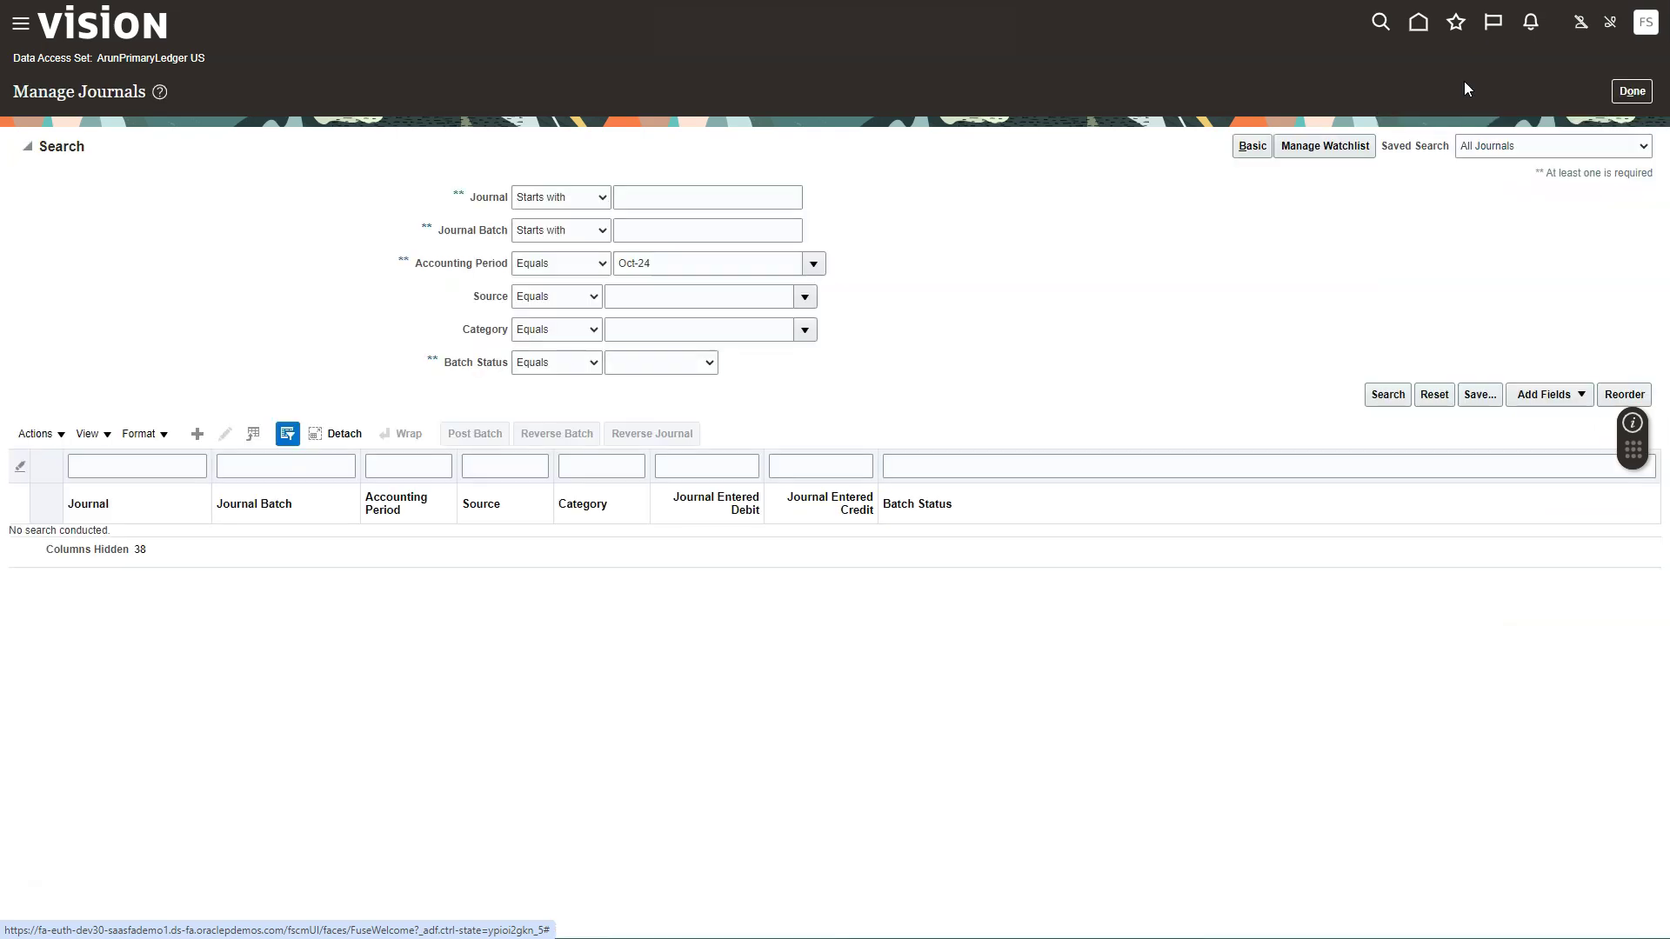
triple_click(656, 263)
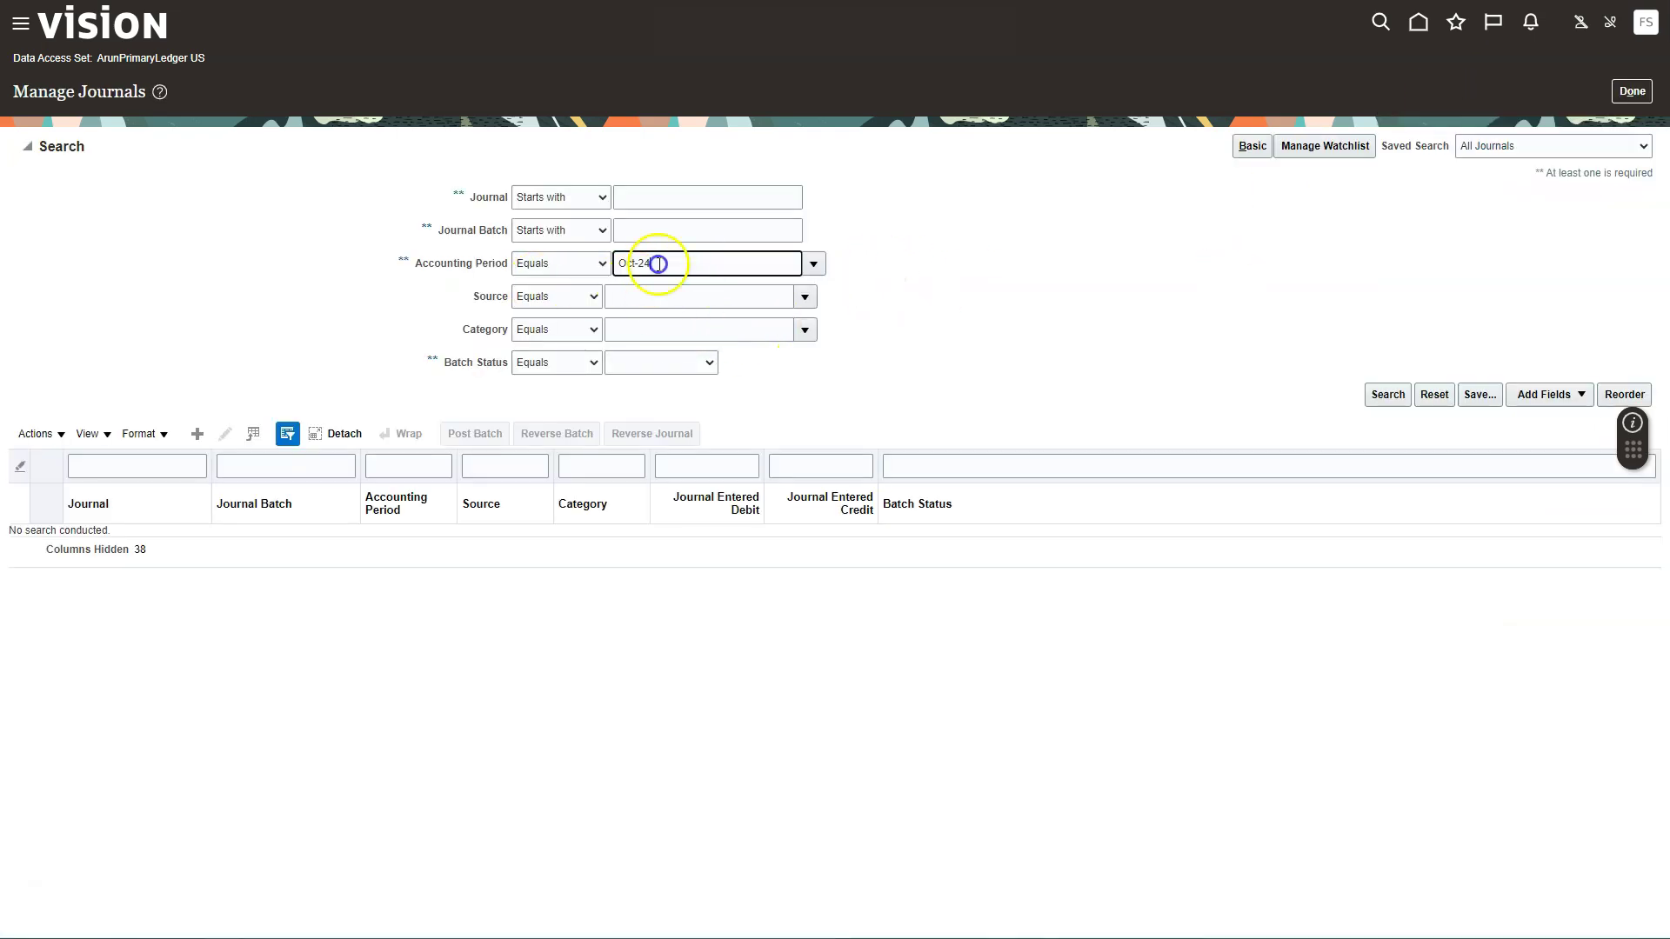
click(1383, 393)
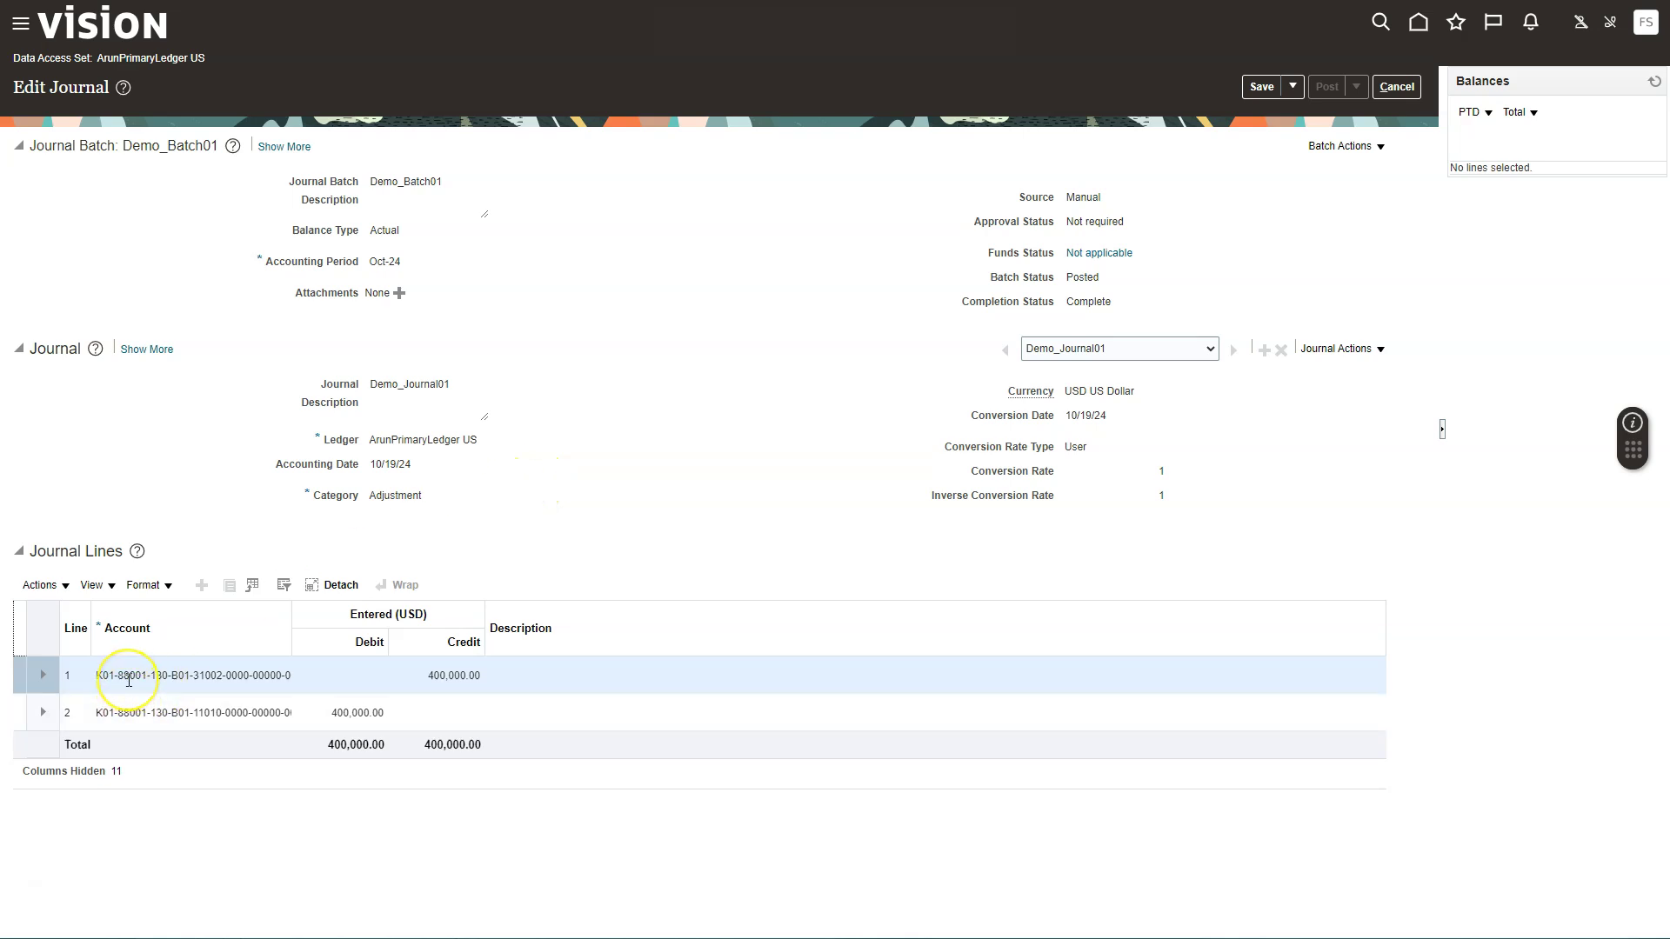
View the account segment details of journal lines 1 and 2, including 11010 Cash Checking- BA1.
mouse_move(128, 679)
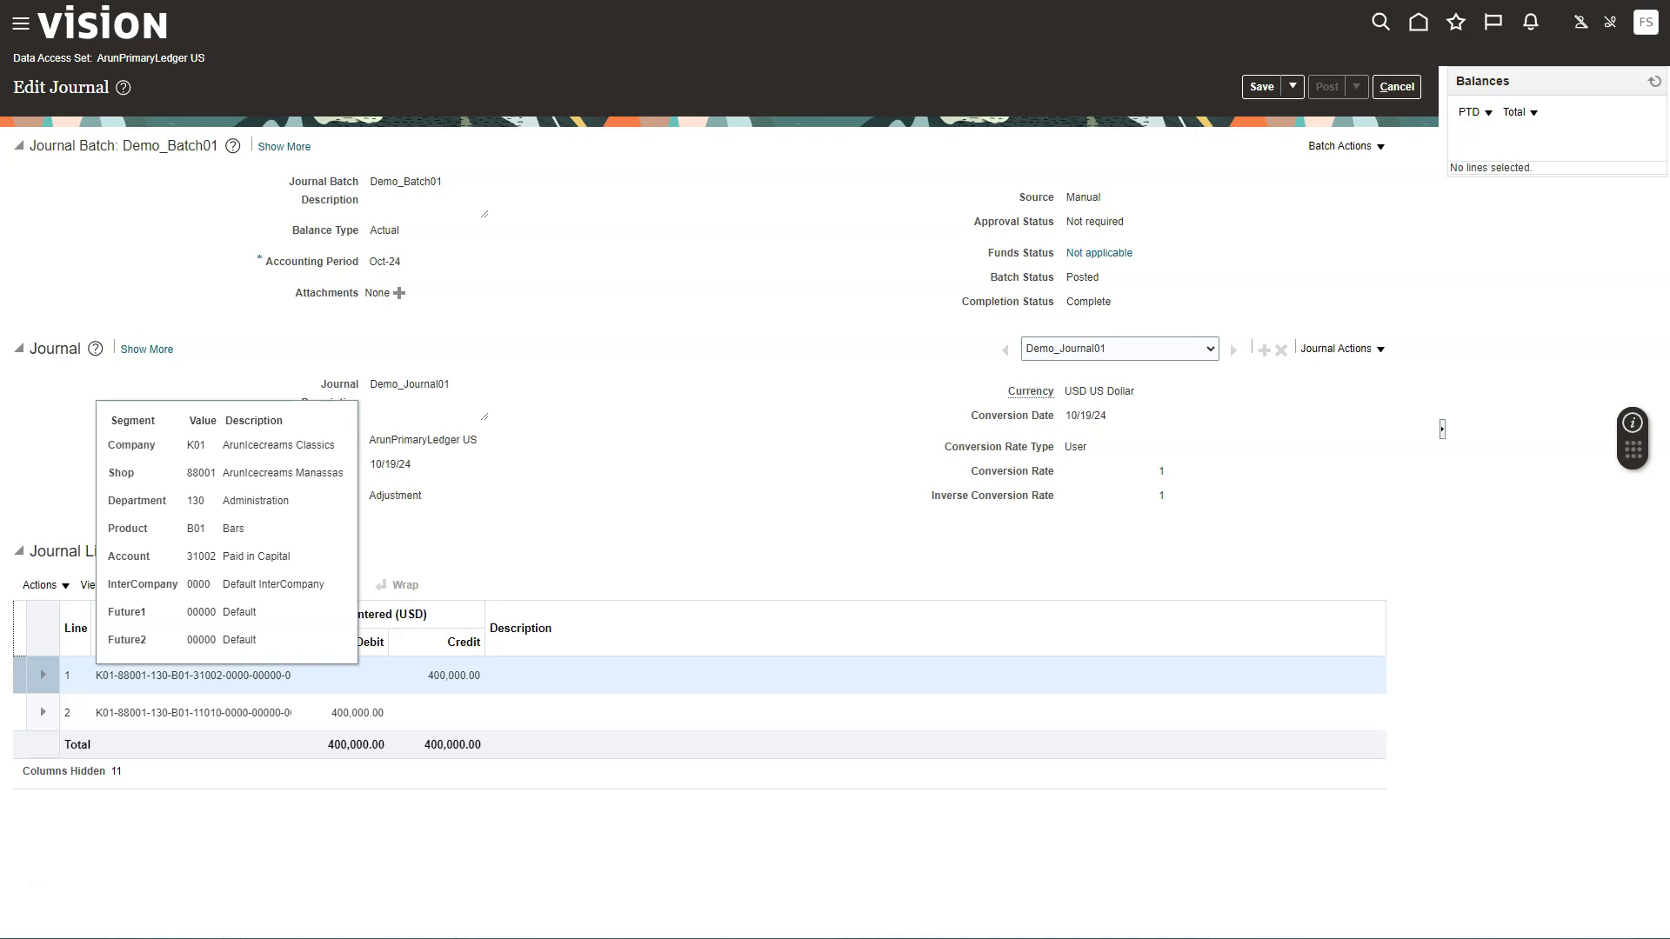
click(146, 709)
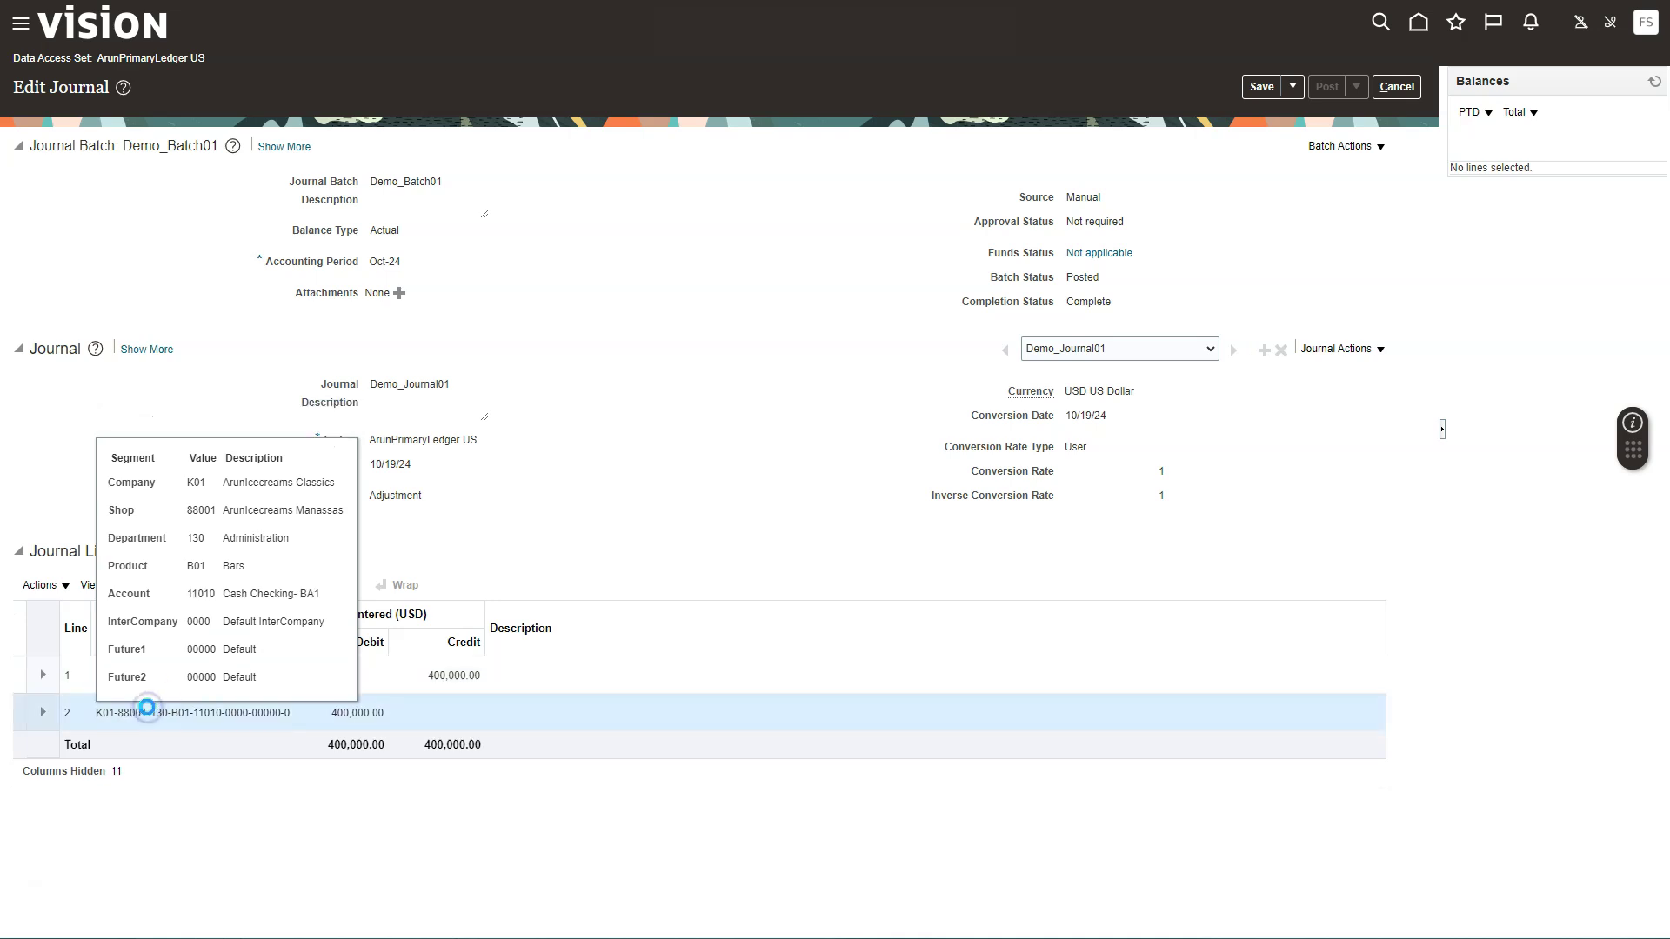